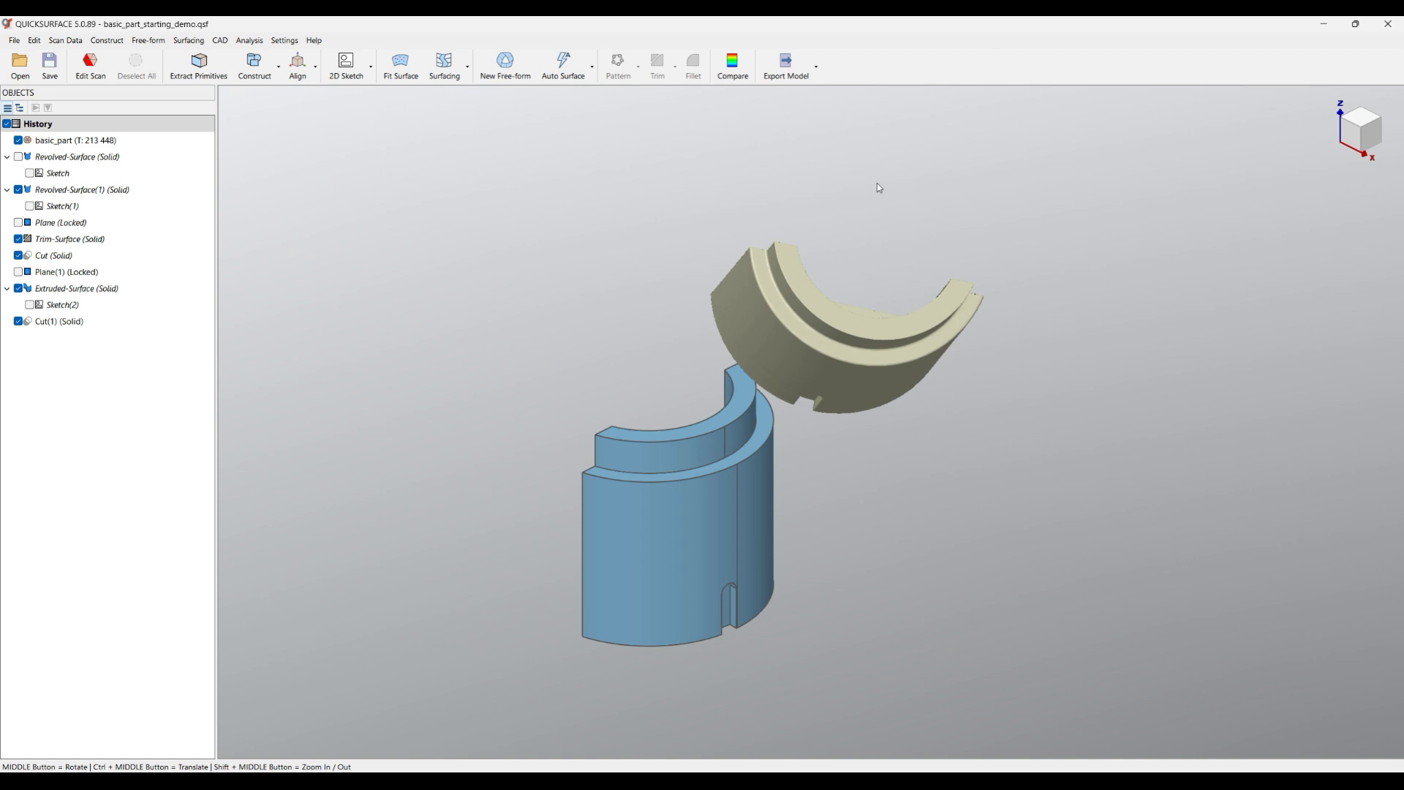
Step: Toggle the visibility of the Cut(1) solid, then hide the basic_part scan to examine the finished model on its own
{"action": "left_click", "coordinate": [18, 321]}
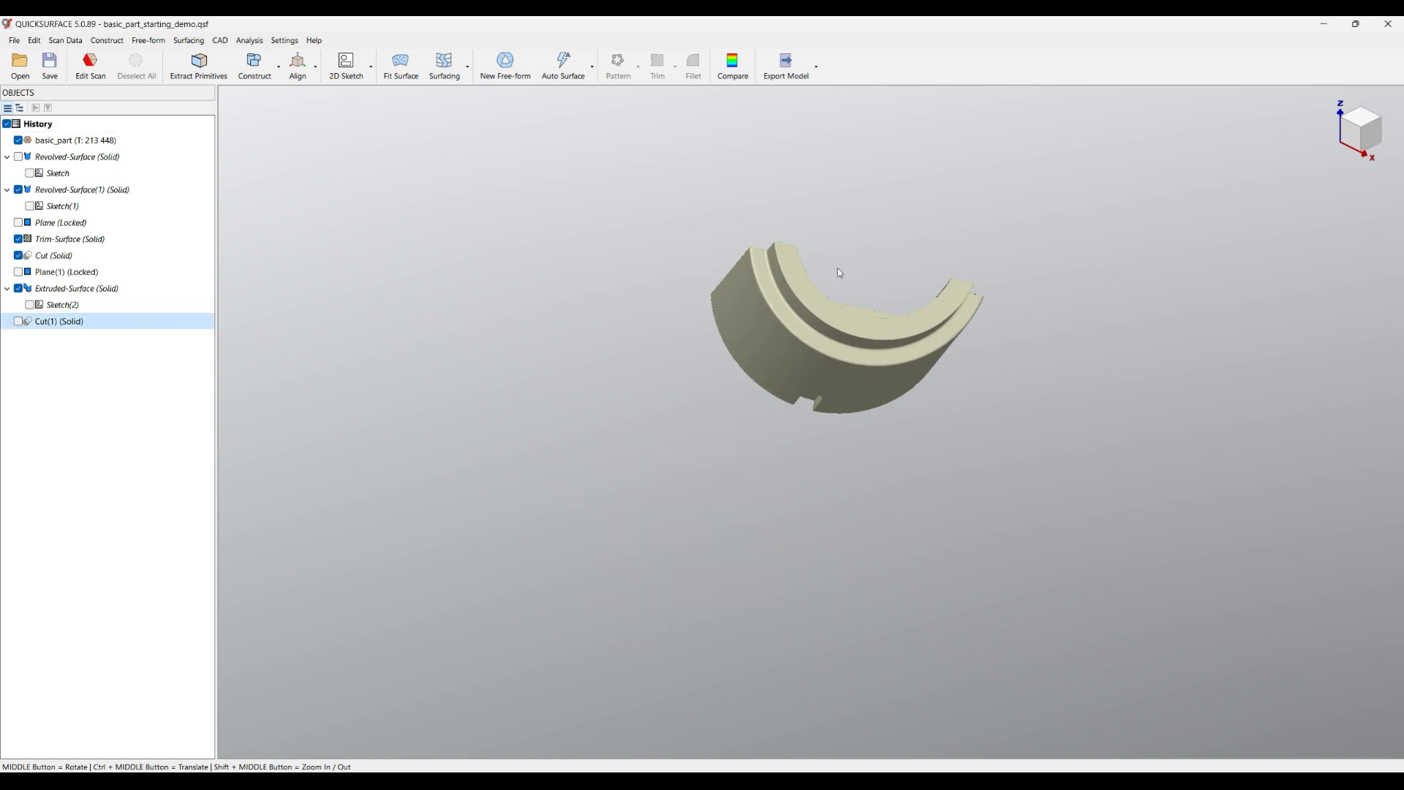
{"action": "left_click", "coordinate": [18, 322]}
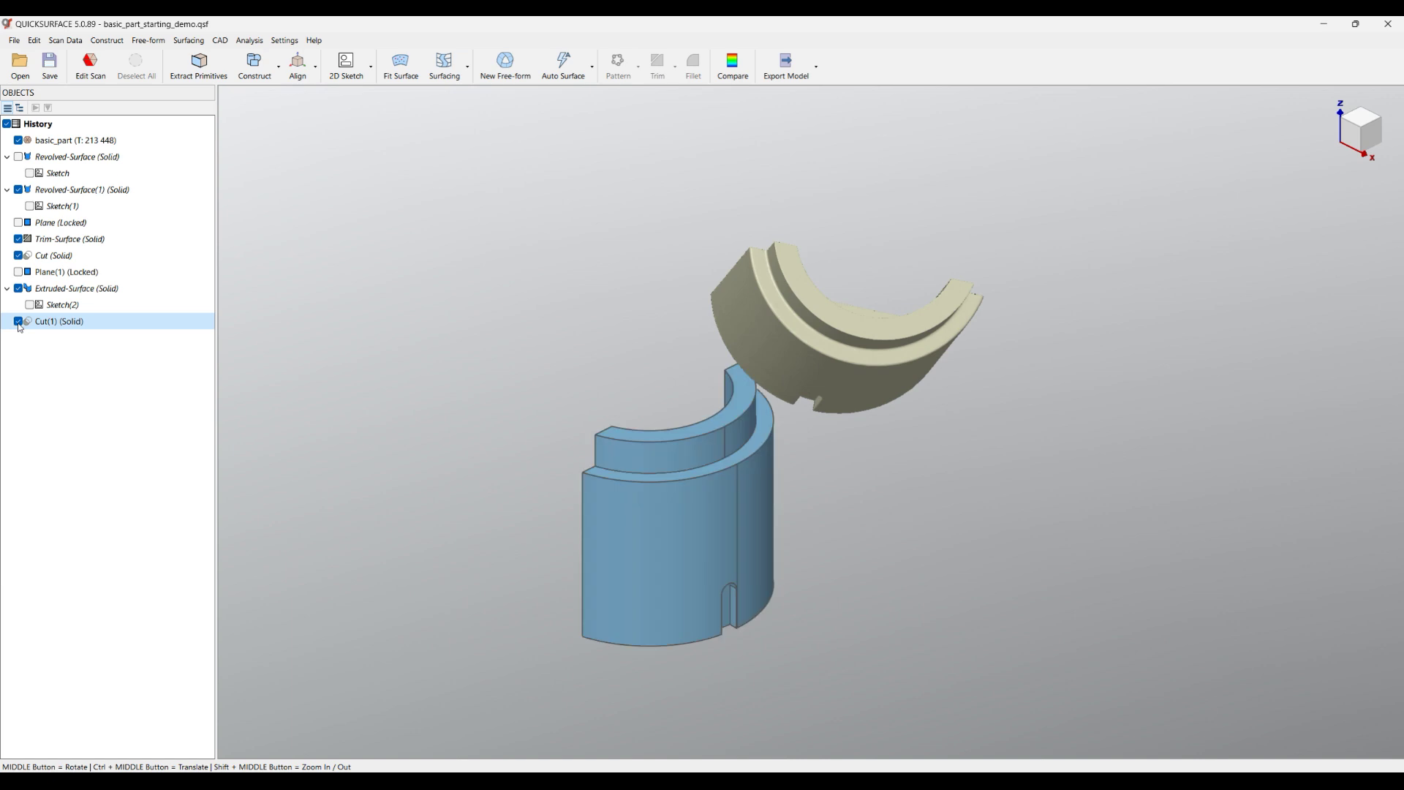
{"action": "left_click", "coordinate": [19, 139]}
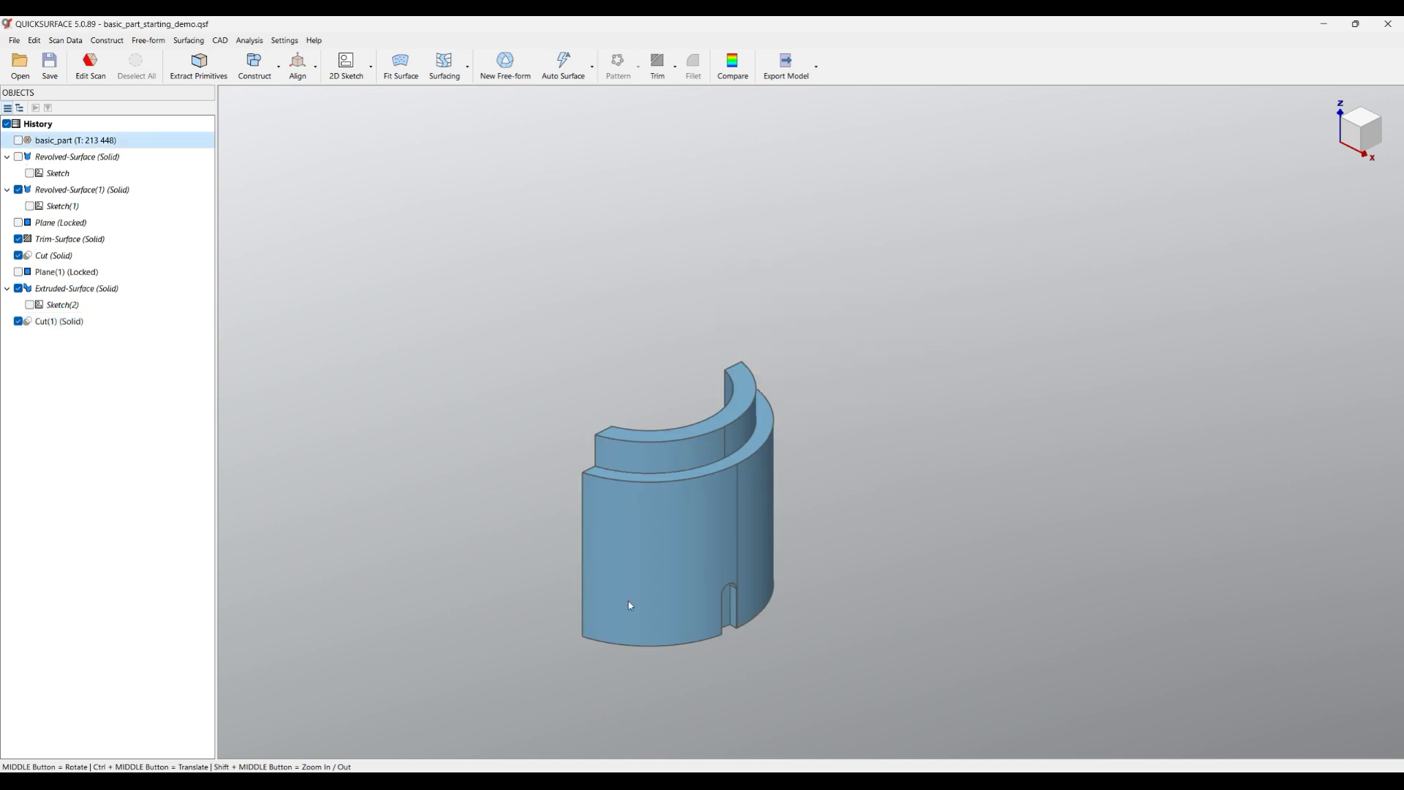
{"action": "scroll", "coordinate": [592, 585], "scroll_direction": "up", "scroll_amount": 5}
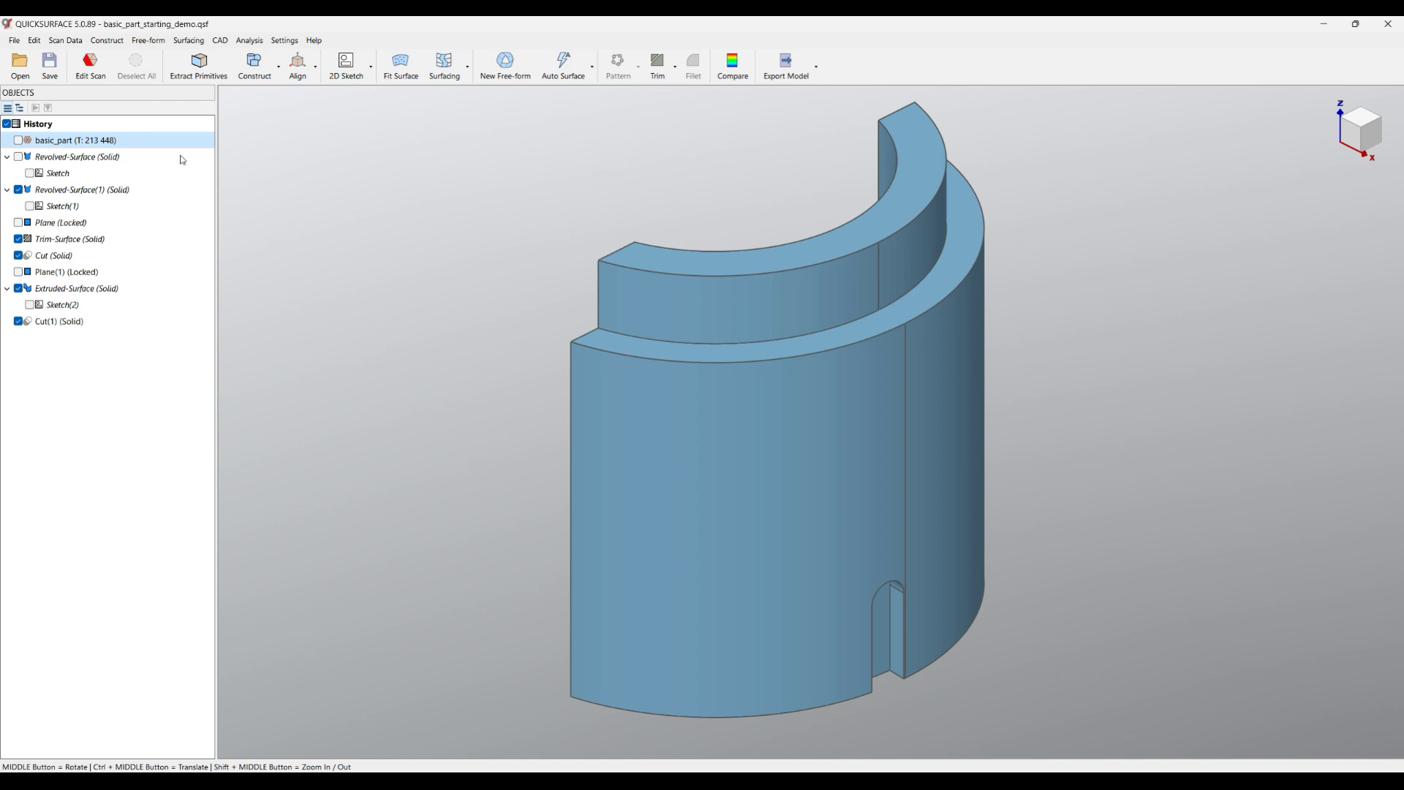
Step: Start a new empty project without saving the changes to basic_part_starting_demo.qsf
{"action": "left_click", "coordinate": [14, 41]}
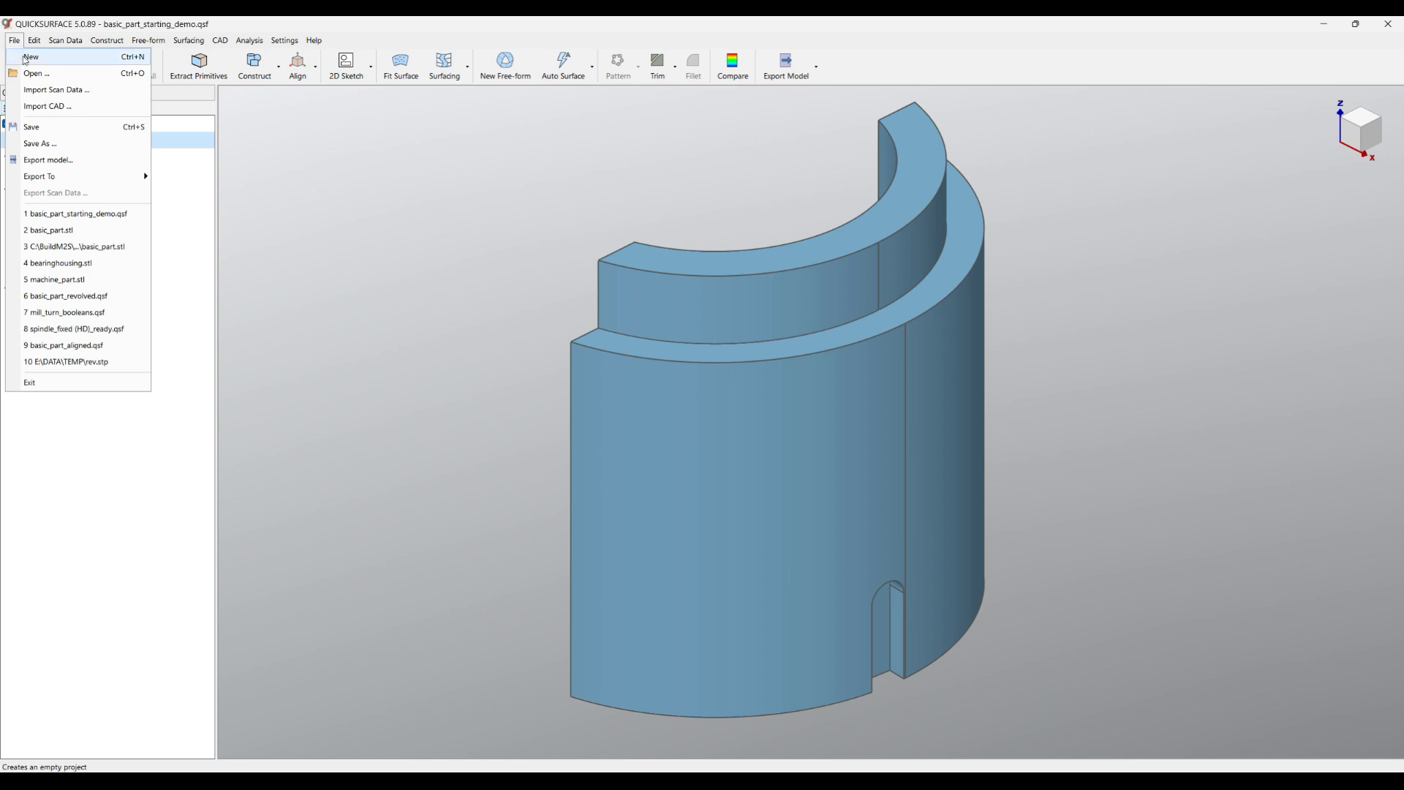
{"action": "left_click", "coordinate": [30, 63]}
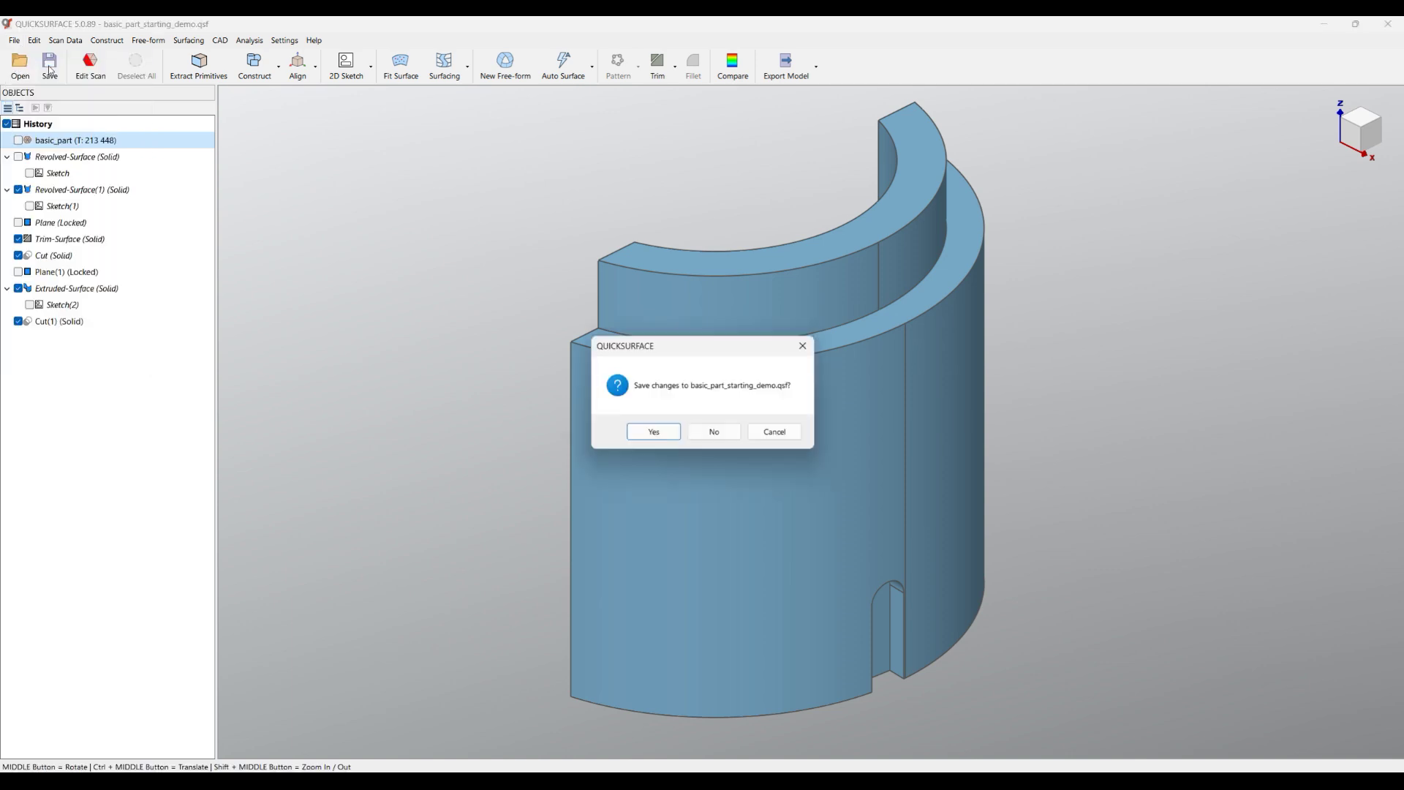
{"action": "left_click", "coordinate": [718, 432]}
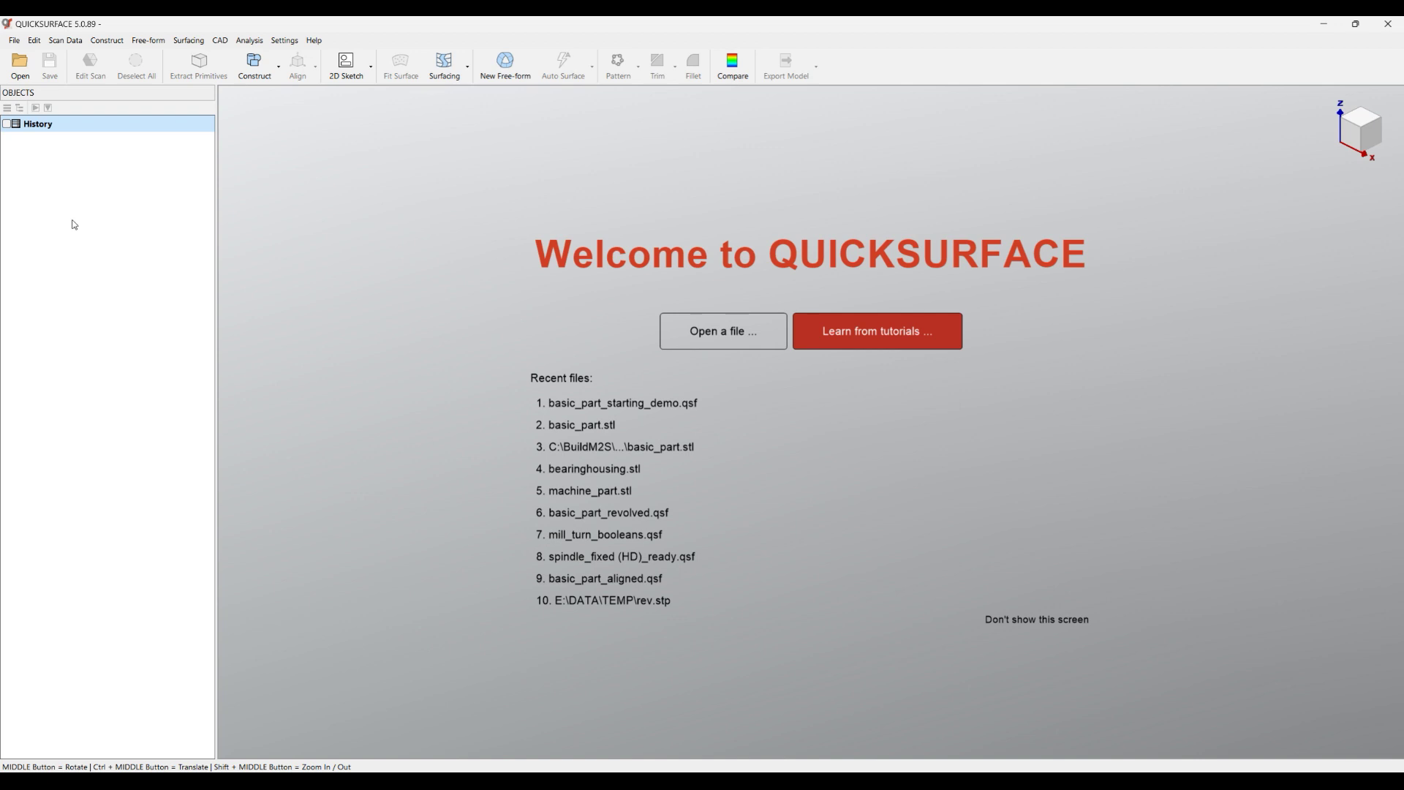
Step: Load the supplied Basic part example file into the empty project
{"action": "left_click", "coordinate": [314, 40]}
{"action": "mouse_move", "coordinate": [329, 89]}
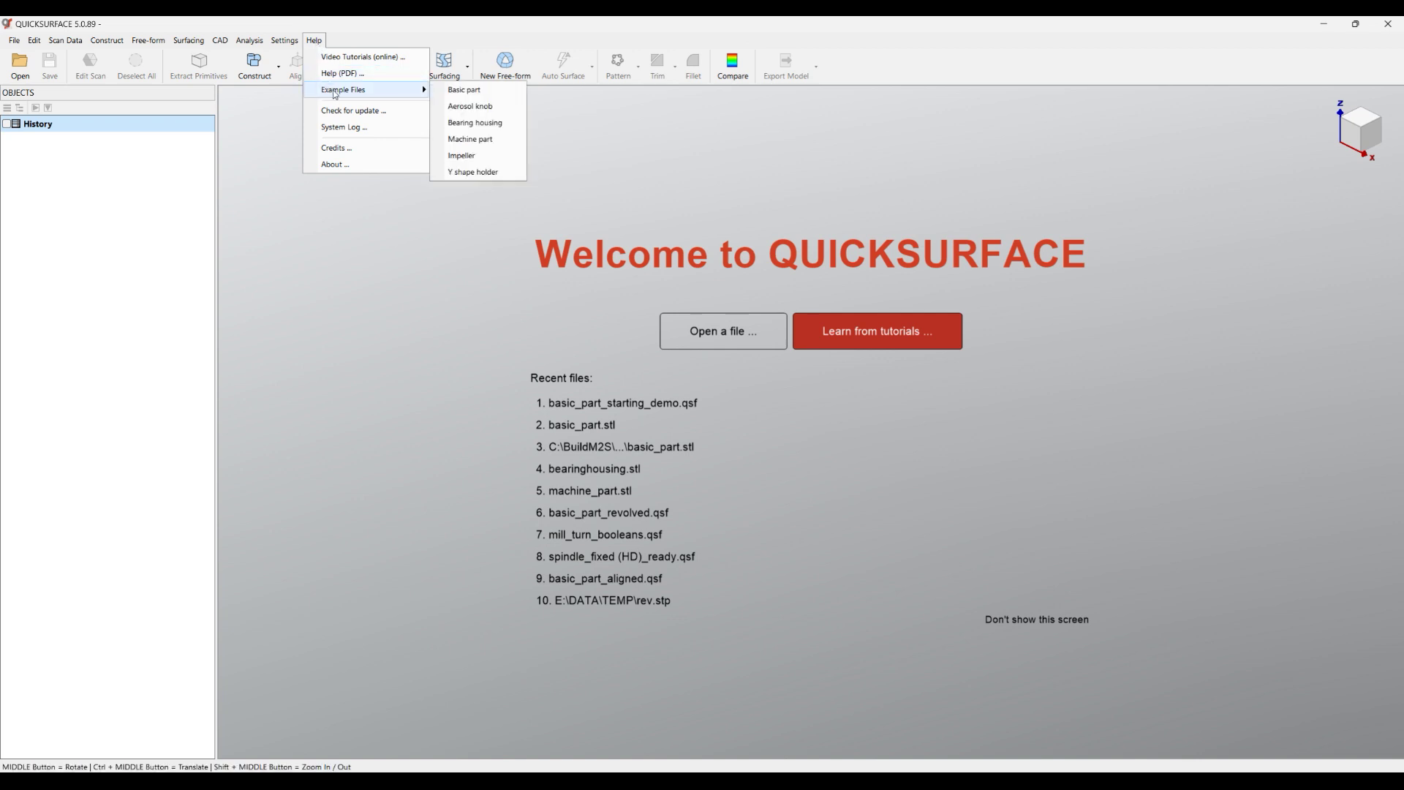
{"action": "left_click", "coordinate": [463, 99]}
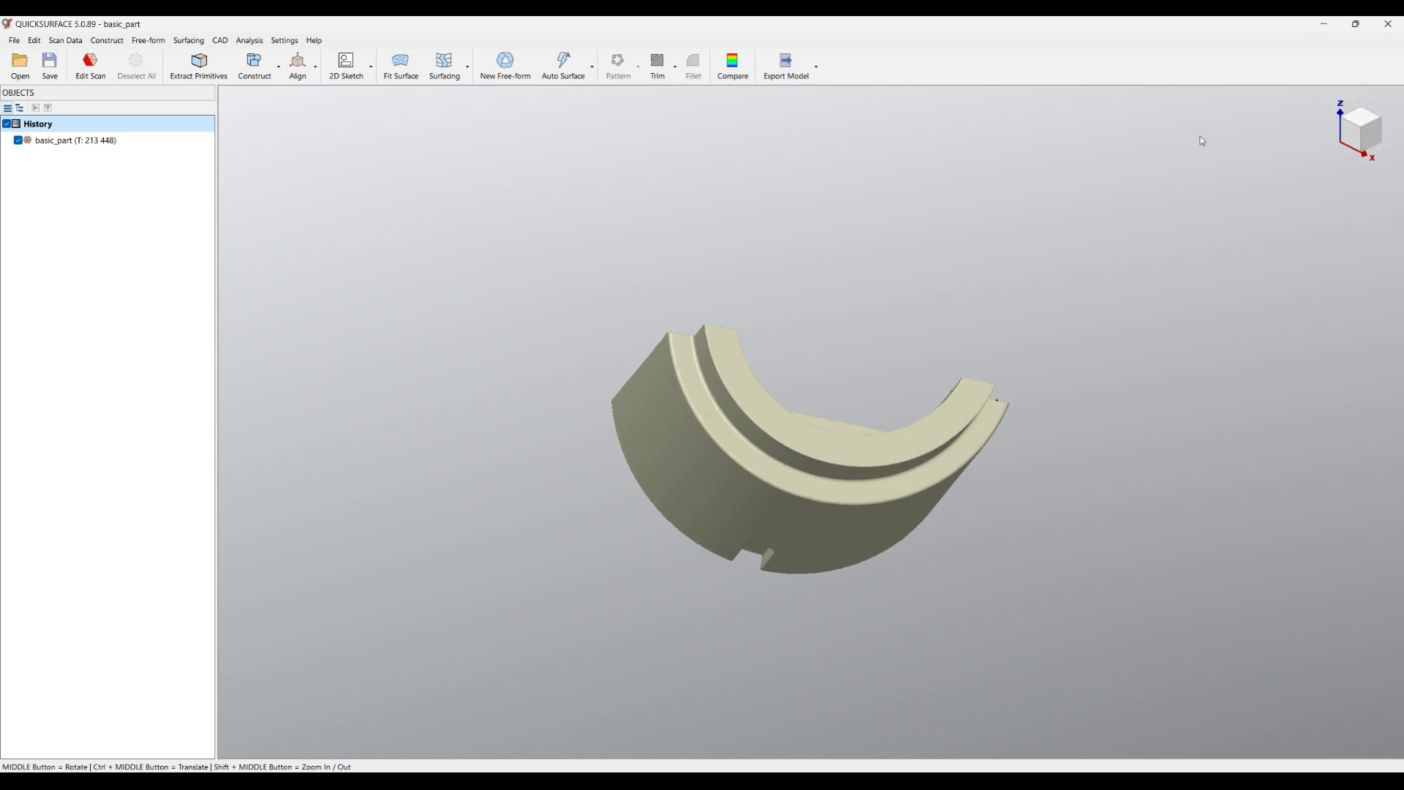
Step: View the scanned part from the top and front, ending in the top view
{"action": "mouse_move", "coordinate": [1357, 123]}
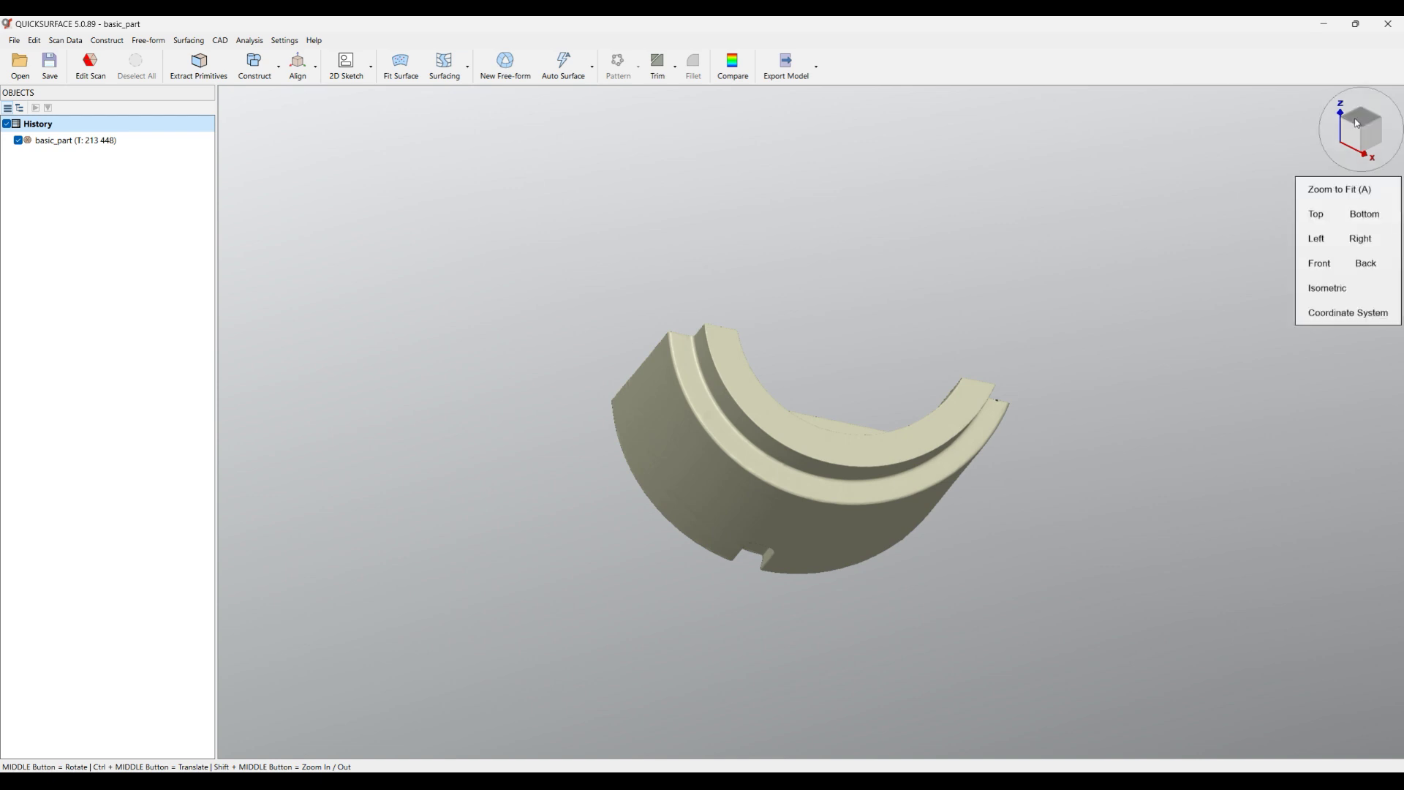
{"action": "left_click", "coordinate": [1356, 123]}
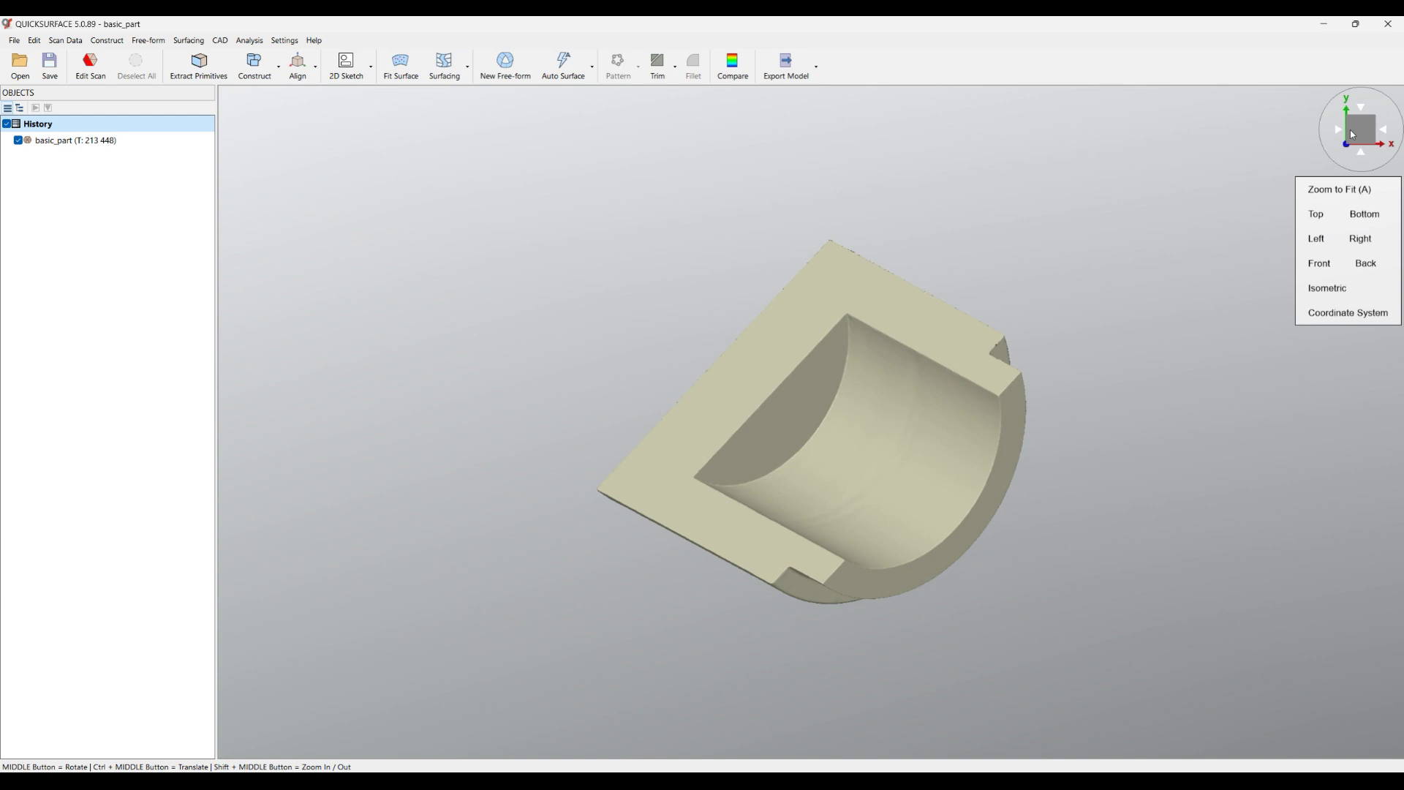
{"action": "left_click", "coordinate": [1362, 154]}
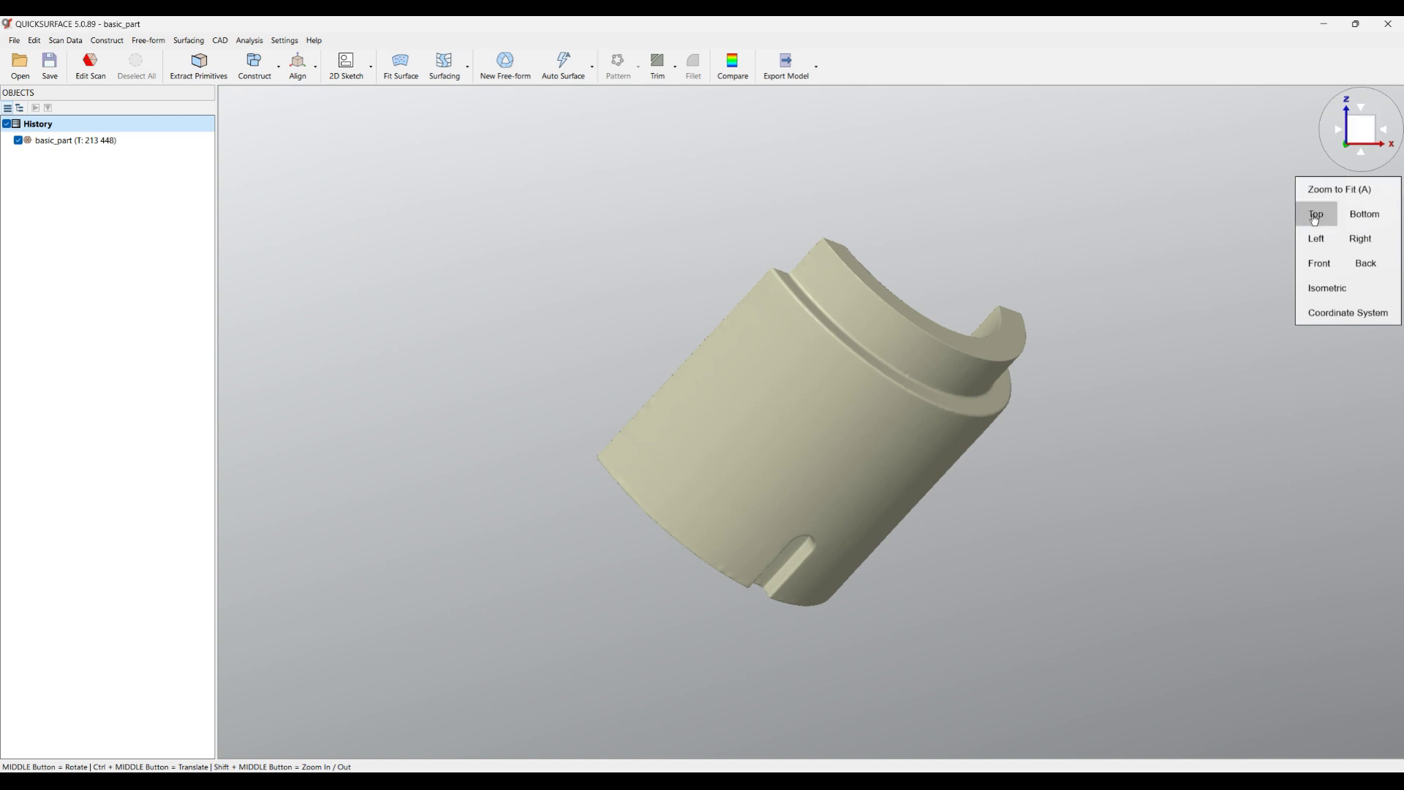
{"action": "left_click", "coordinate": [1314, 218]}
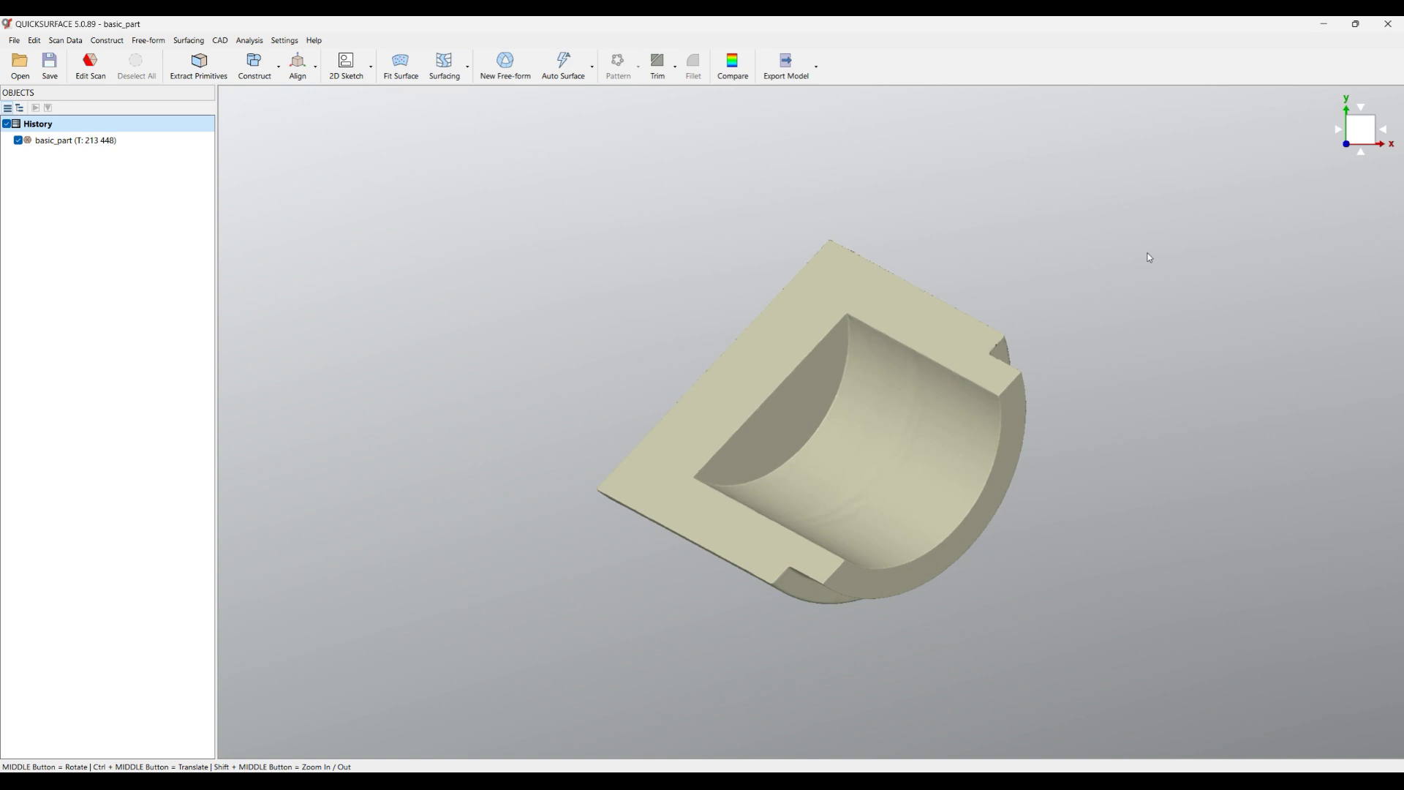
Step: Show the coordinate system and examine the scan's position and tilt relative to the origin and axes from several angles
{"action": "mouse_move", "coordinate": [1305, 228]}
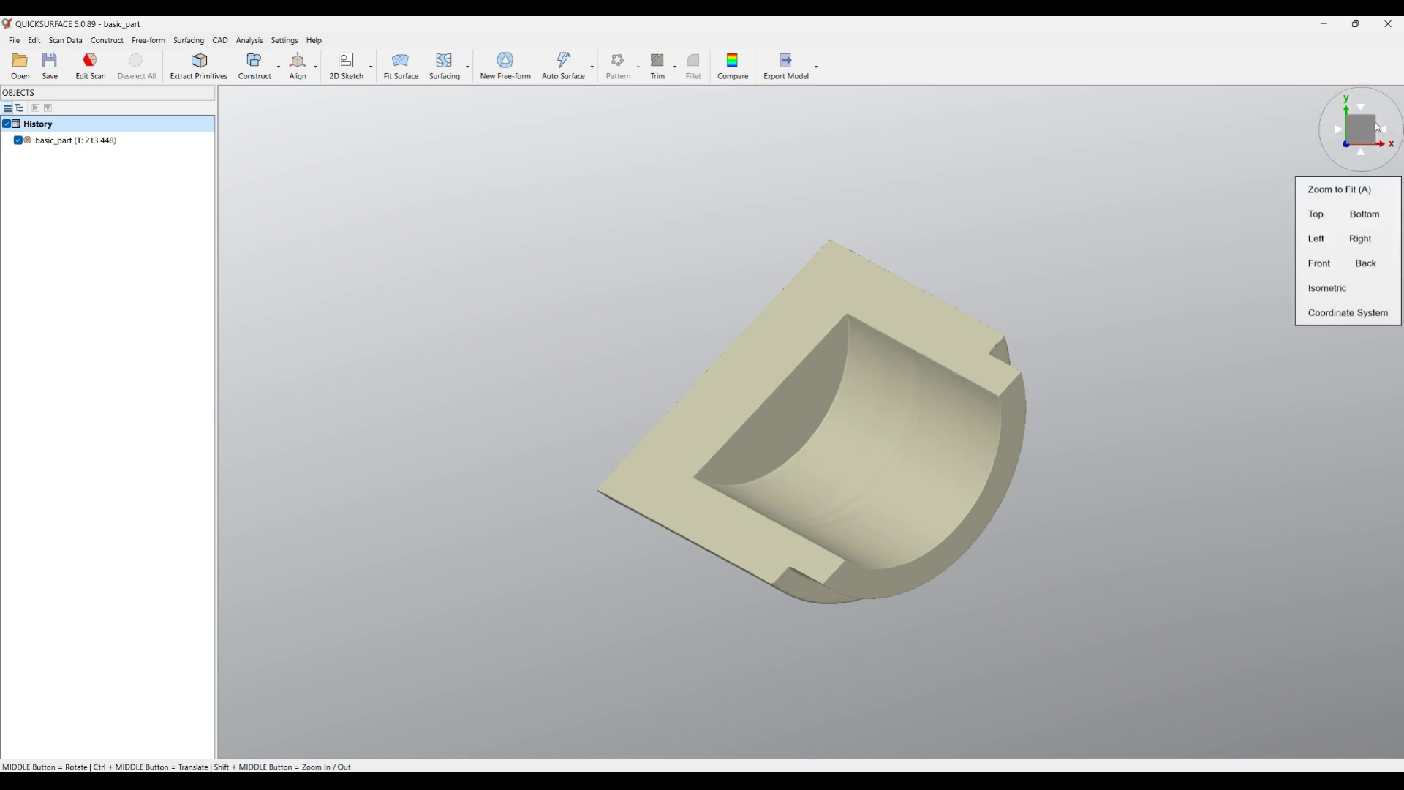
{"action": "left_click", "coordinate": [1329, 313]}
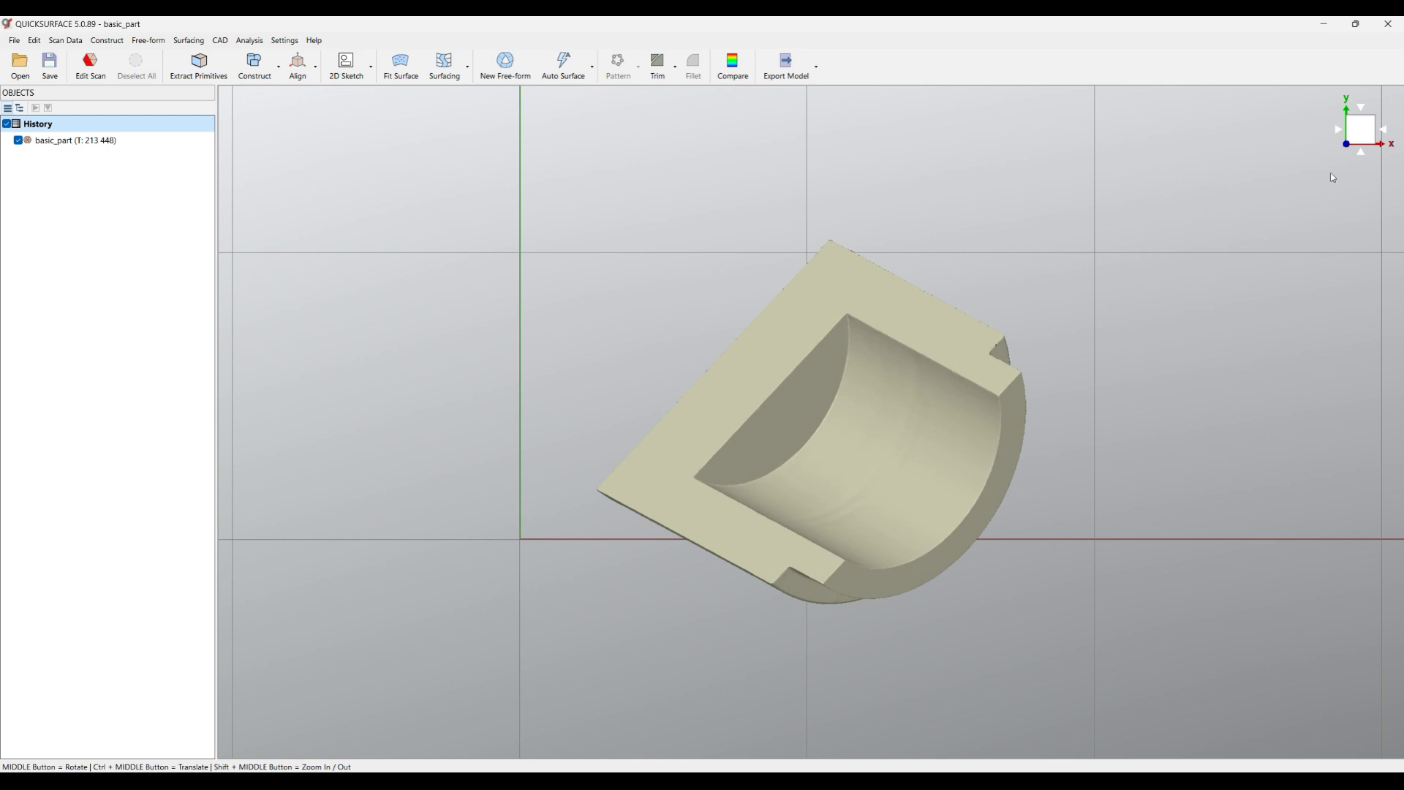
{"action": "left_click", "coordinate": [1361, 154]}
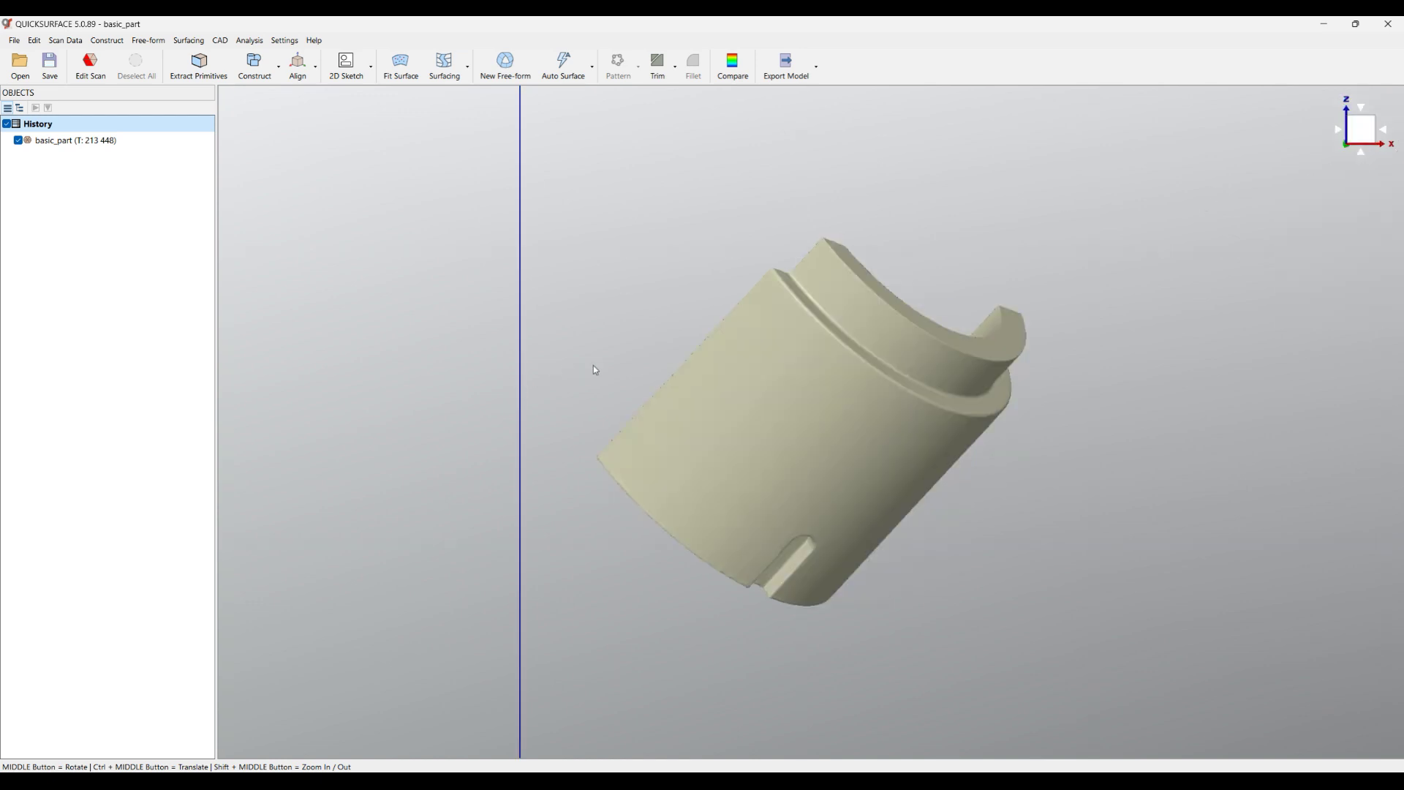
{"action": "scroll", "coordinate": [605, 399], "scroll_direction": "down", "scroll_amount": 3}
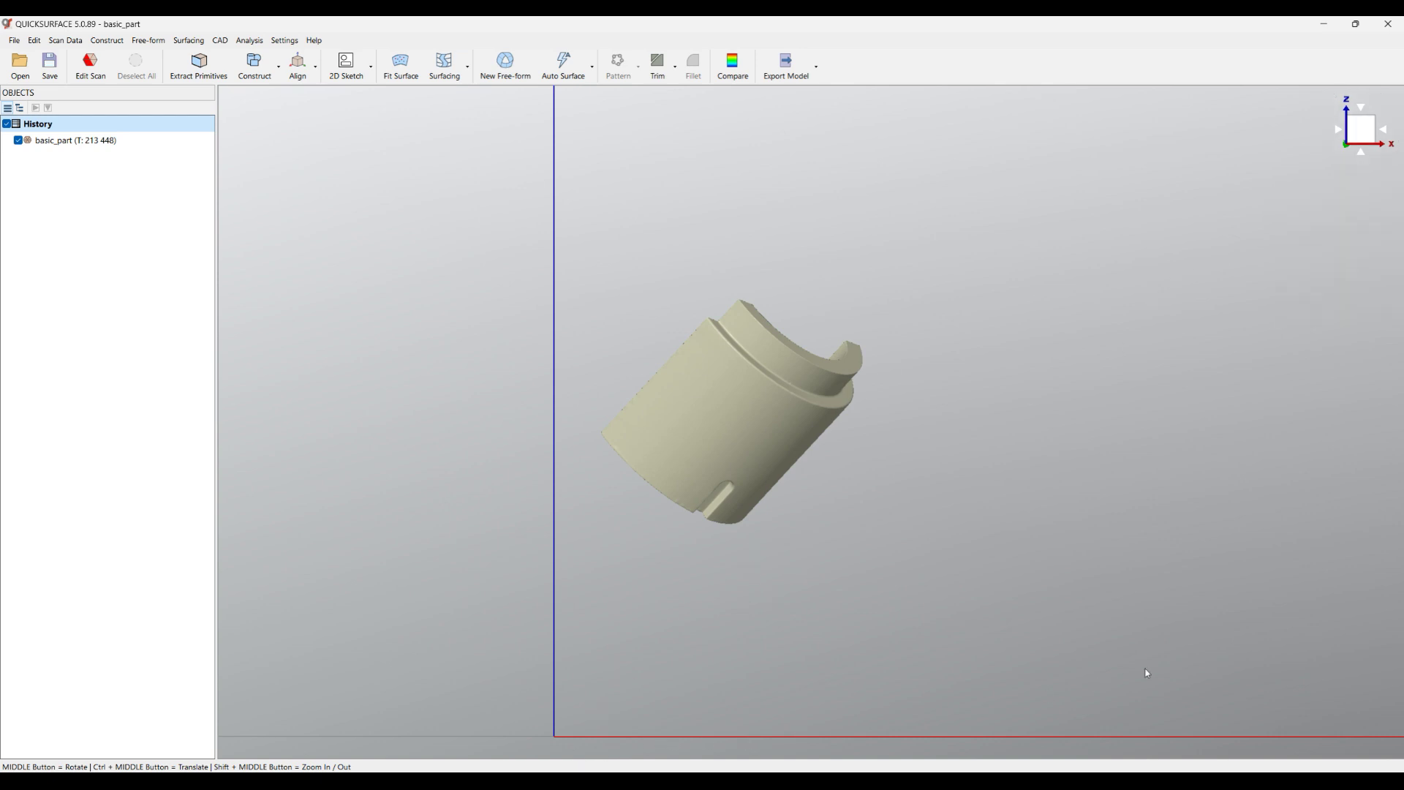
{"action": "mouse_move", "coordinate": [1356, 152]}
{"action": "scroll", "coordinate": [860, 352], "scroll_direction": "up", "scroll_amount": 5}
{"action": "scroll", "coordinate": [860, 351], "scroll_direction": "down", "scroll_amount": 3}
{"action": "scroll", "coordinate": [858, 345], "scroll_direction": "down", "scroll_amount": 4}
{"action": "scroll", "coordinate": [857, 345], "scroll_direction": "up", "scroll_amount": 6}
{"action": "scroll", "coordinate": [863, 342], "scroll_direction": "down", "scroll_amount": 4}
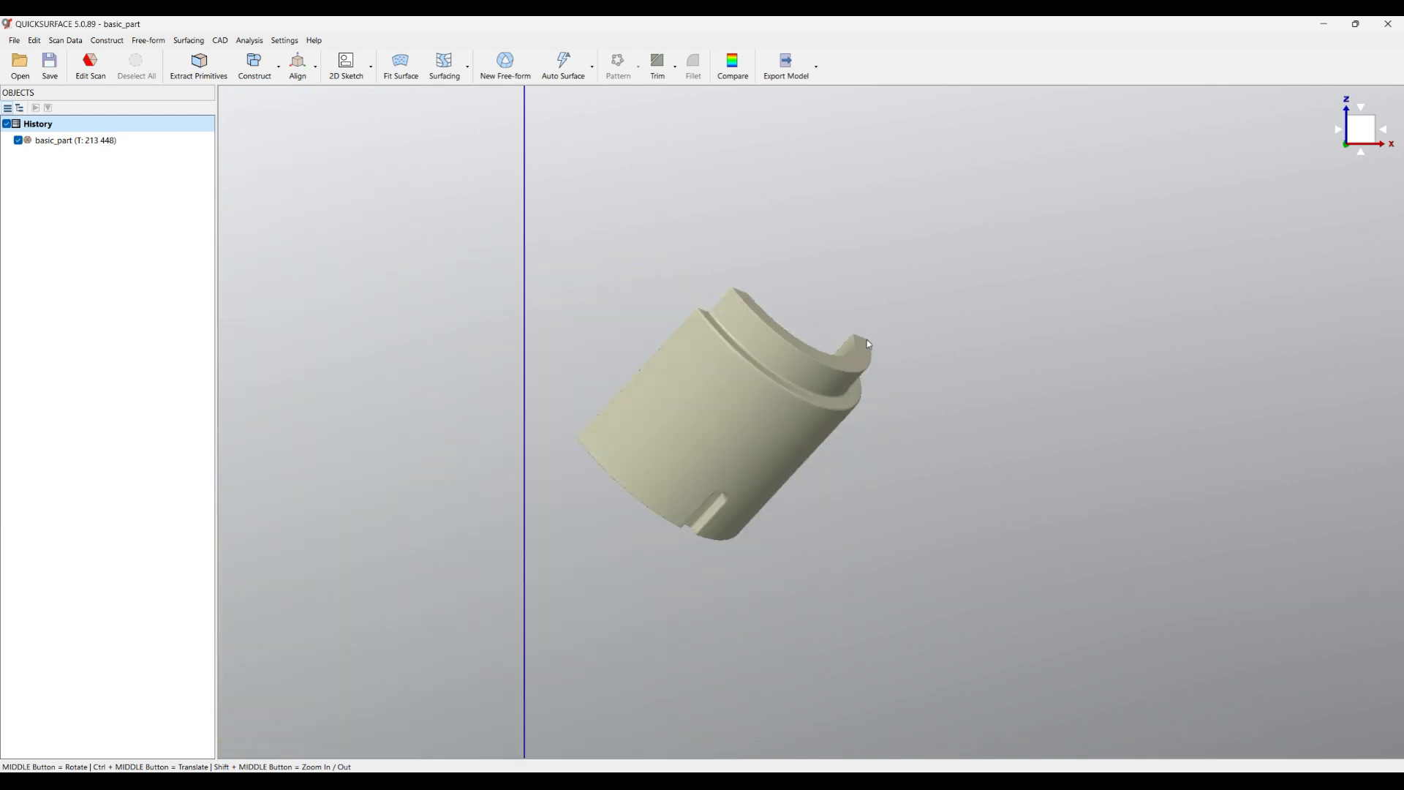
{"action": "scroll", "coordinate": [583, 443], "scroll_direction": "up", "scroll_amount": 5}
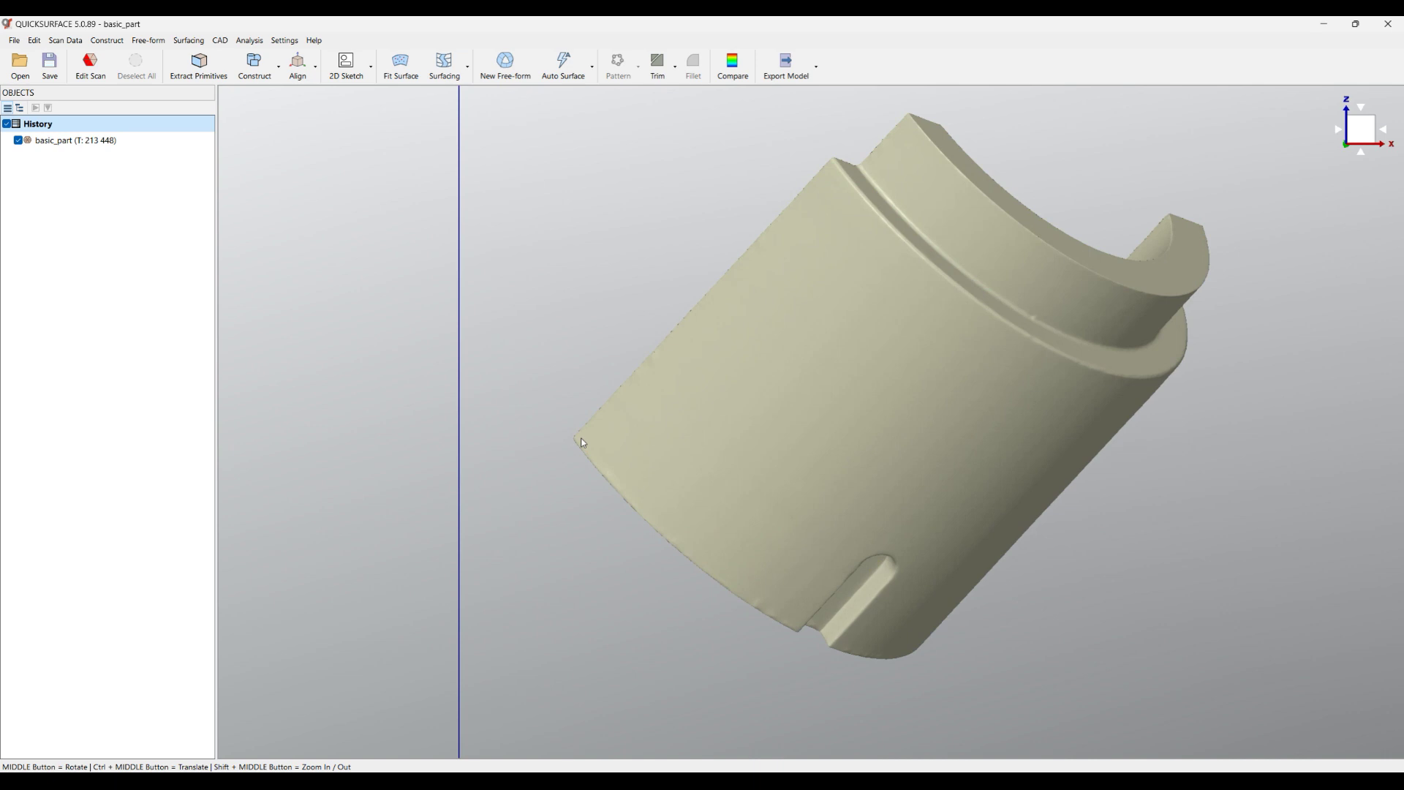
{"action": "scroll", "coordinate": [583, 443], "scroll_direction": "down", "scroll_amount": 4}
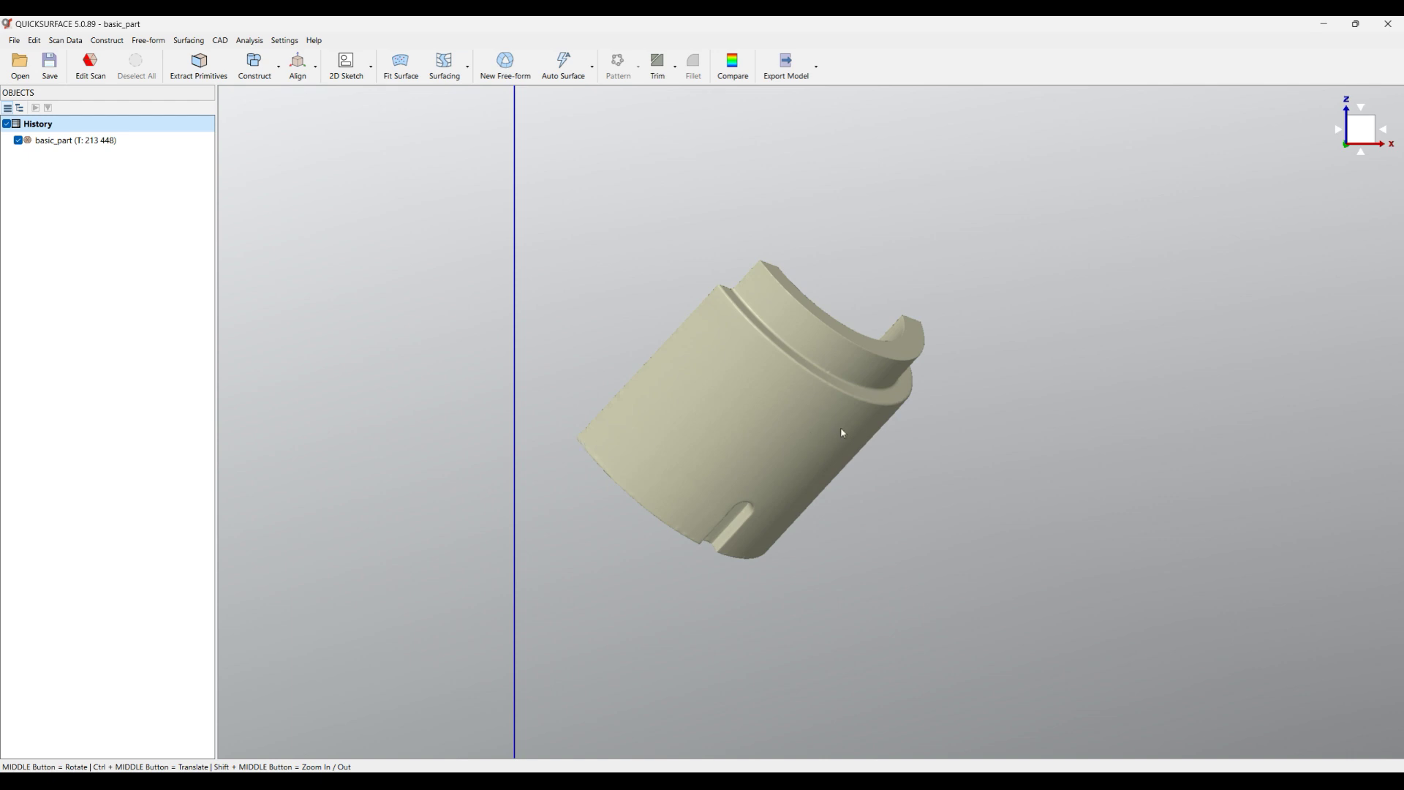
{"action": "middle_click_drag", "start_coordinate": [843, 433], "coordinate": [656, 462]}
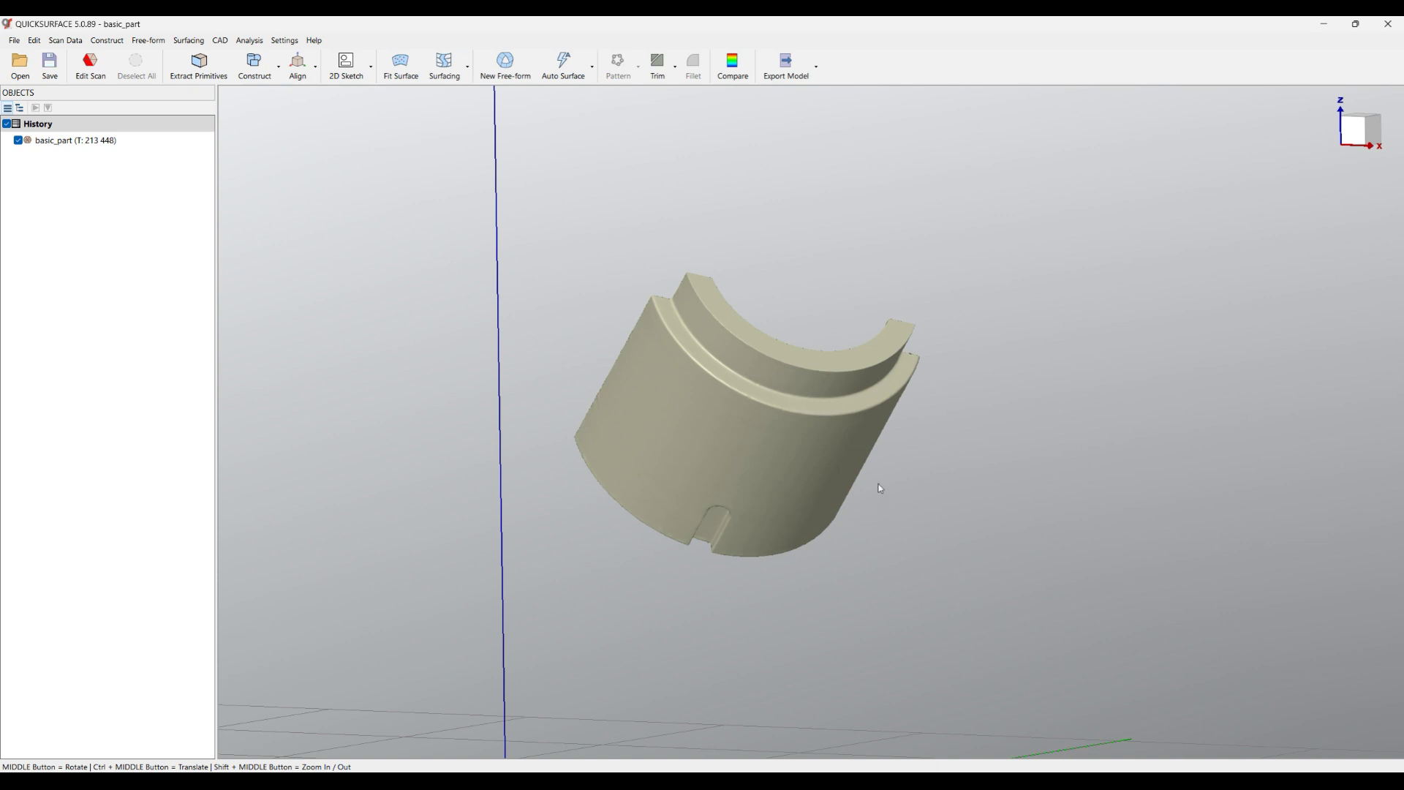
{"action": "middle_click_drag", "start_coordinate": [840, 461], "coordinate": [884, 300], "text": "ctrl"}
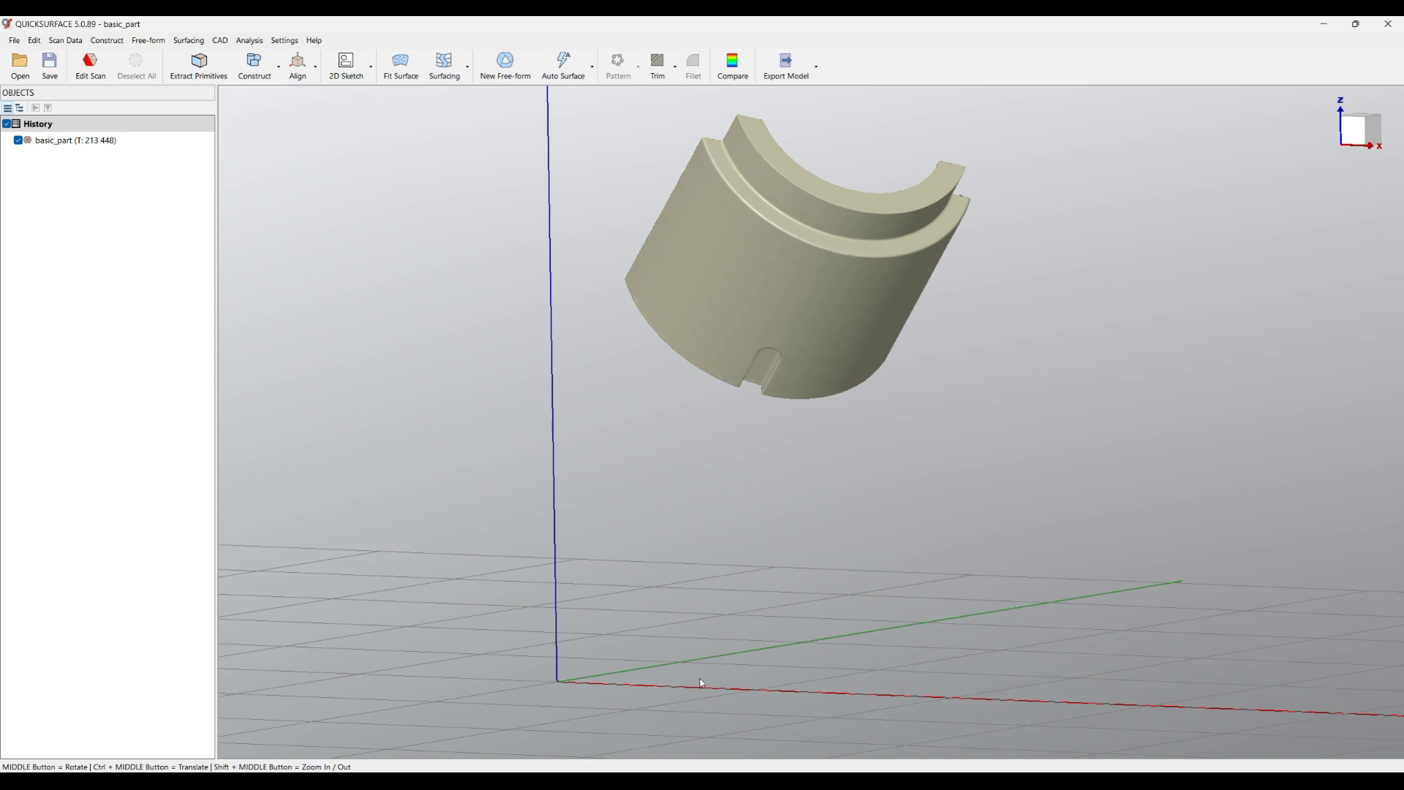
{"action": "middle_click_drag", "start_coordinate": [743, 556], "coordinate": [730, 412]}
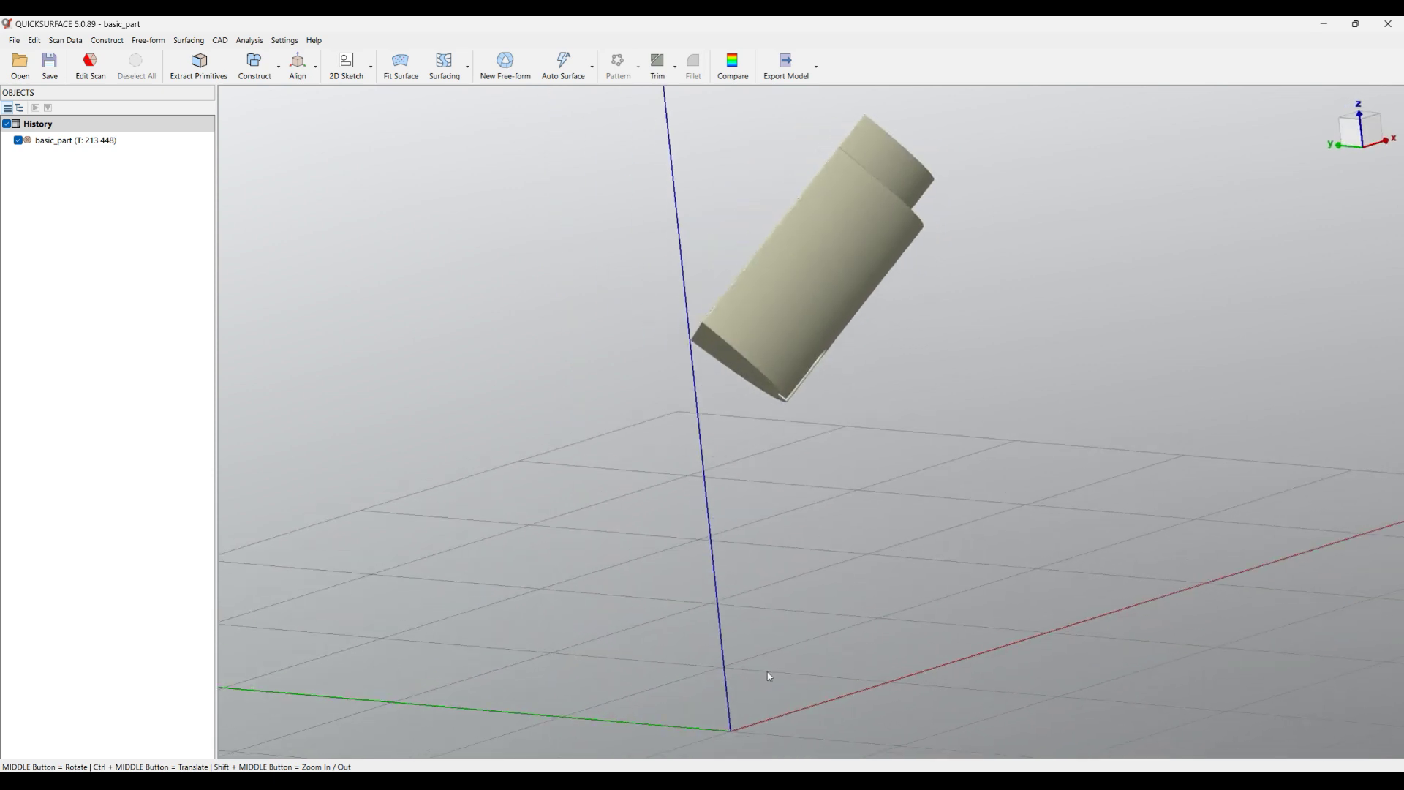
{"action": "middle_click_drag", "start_coordinate": [769, 677], "coordinate": [804, 283]}
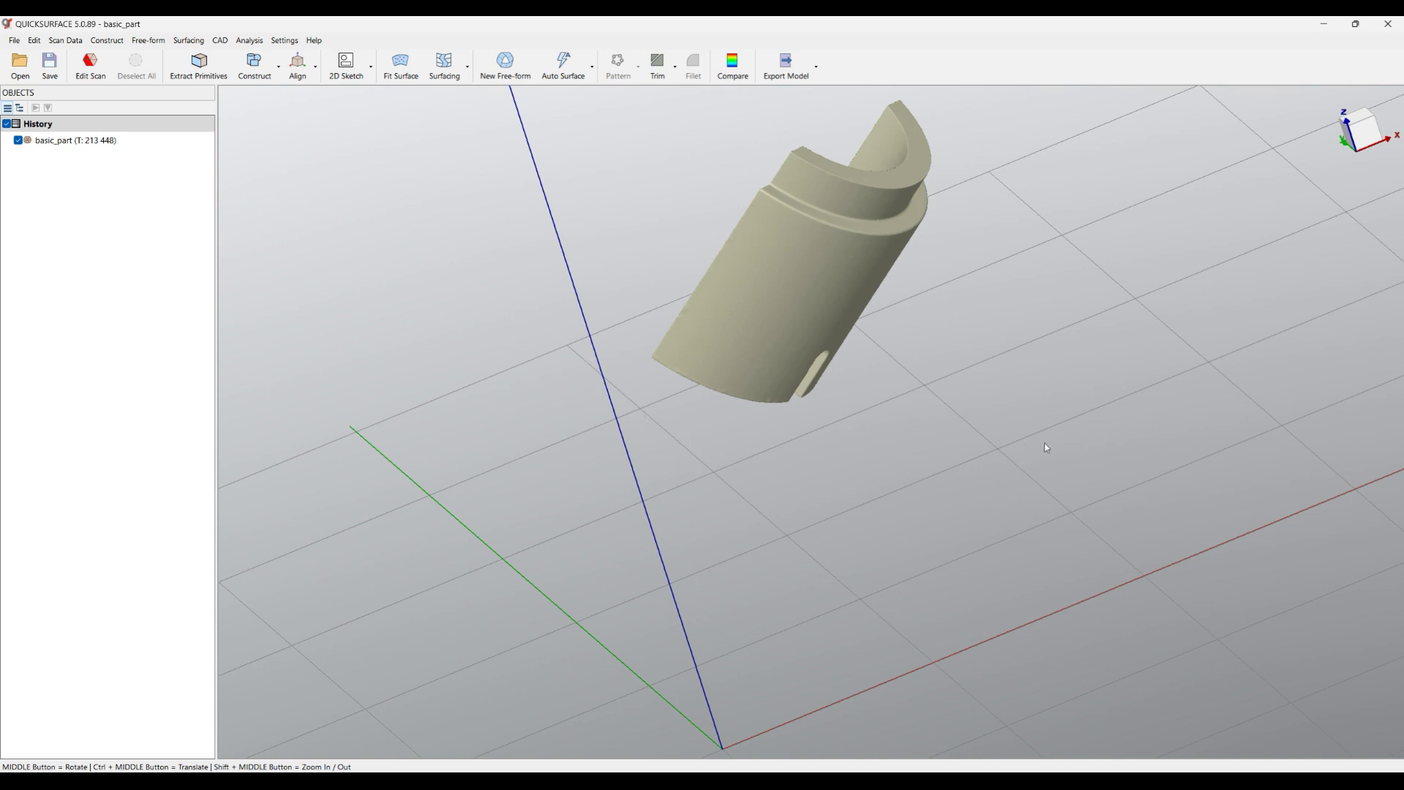
Step: Hide the coordinate system and fit the whole part in the view
{"action": "mouse_move", "coordinate": [1362, 131]}
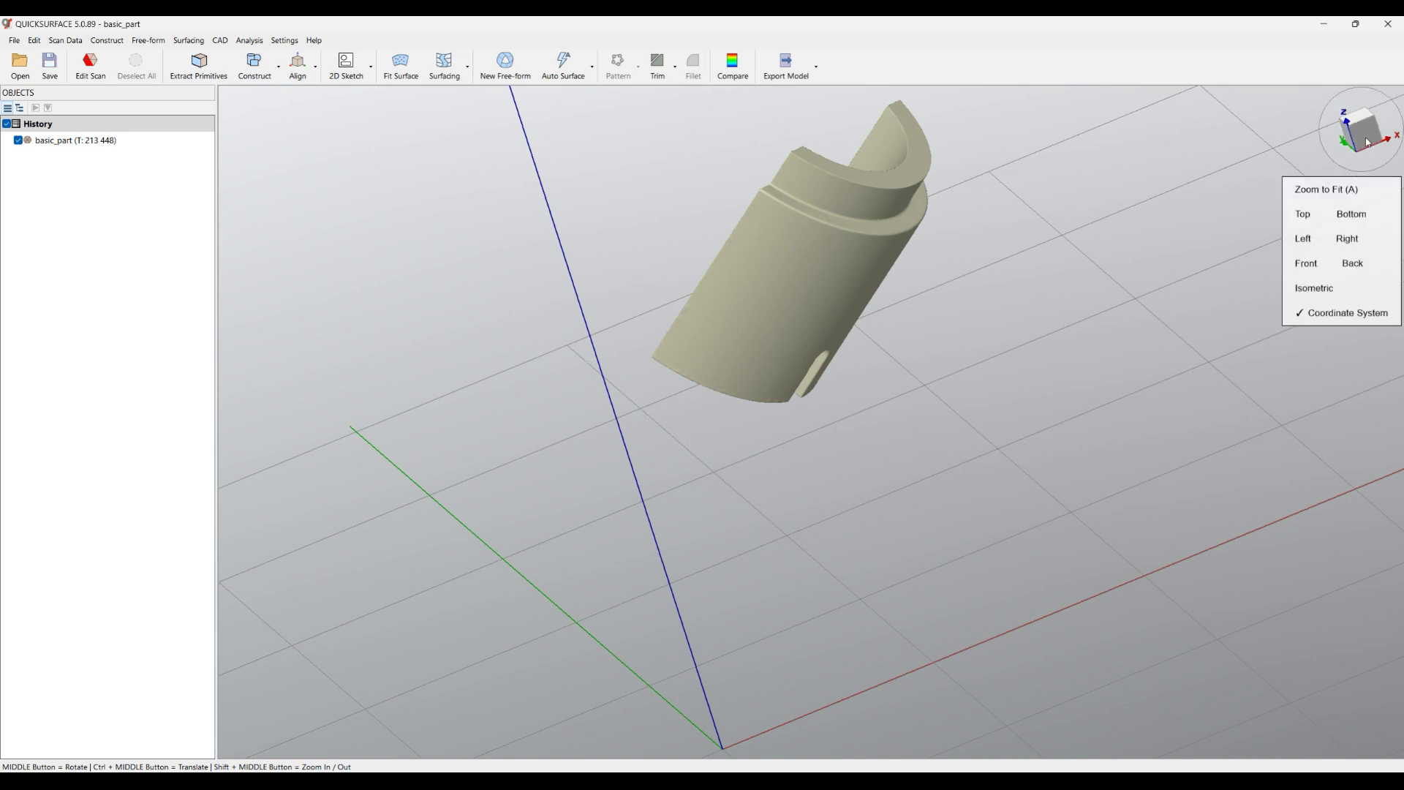
{"action": "left_click", "coordinate": [1348, 312]}
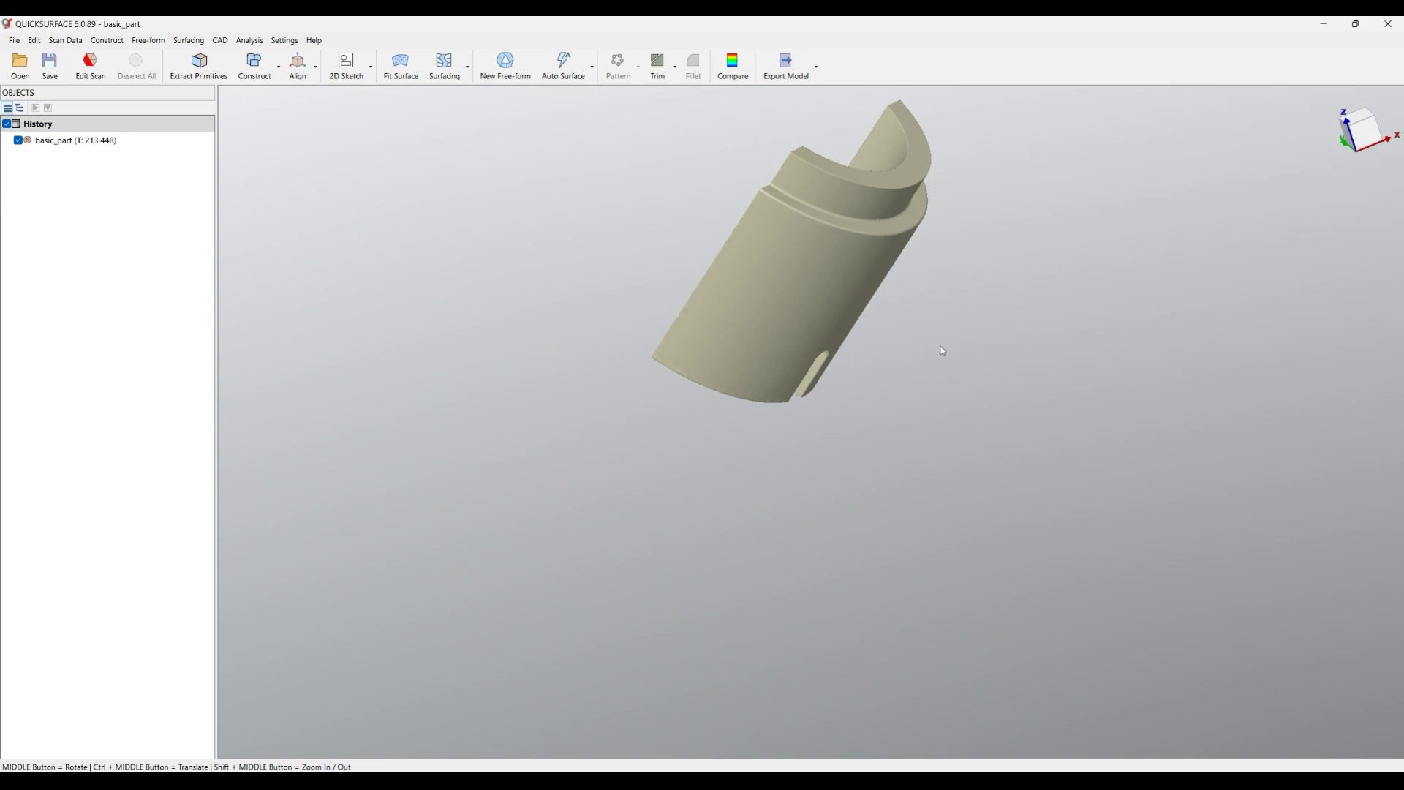
{"action": "mouse_move", "coordinate": [1388, 148]}
{"action": "left_click", "coordinate": [1345, 188]}
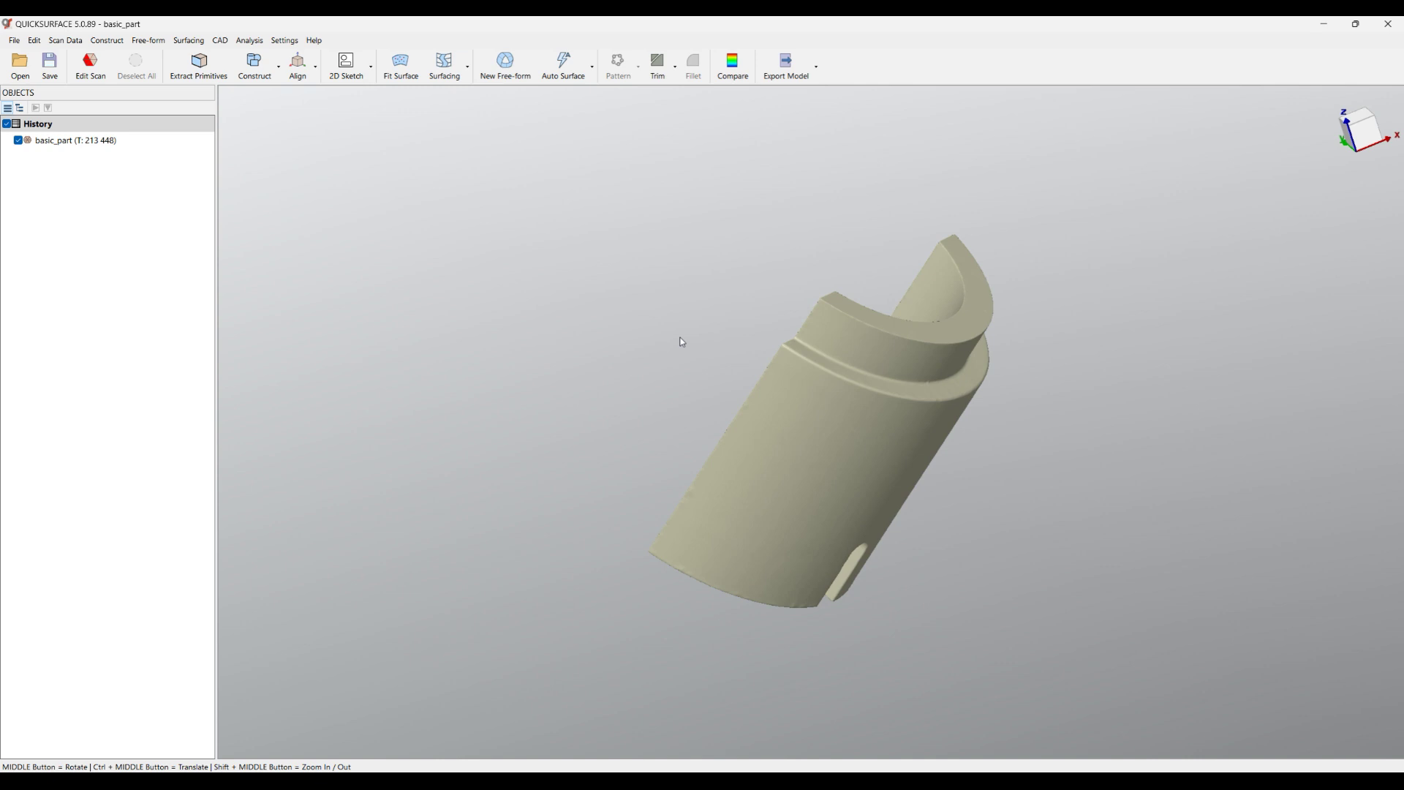
Step: Extract a not-constrained plane from the part's flat semicircular end face, selecting it with a 2-degree Magic Wand sensitivity and keeping Extract Primitives open
{"action": "left_click", "coordinate": [188, 71]}
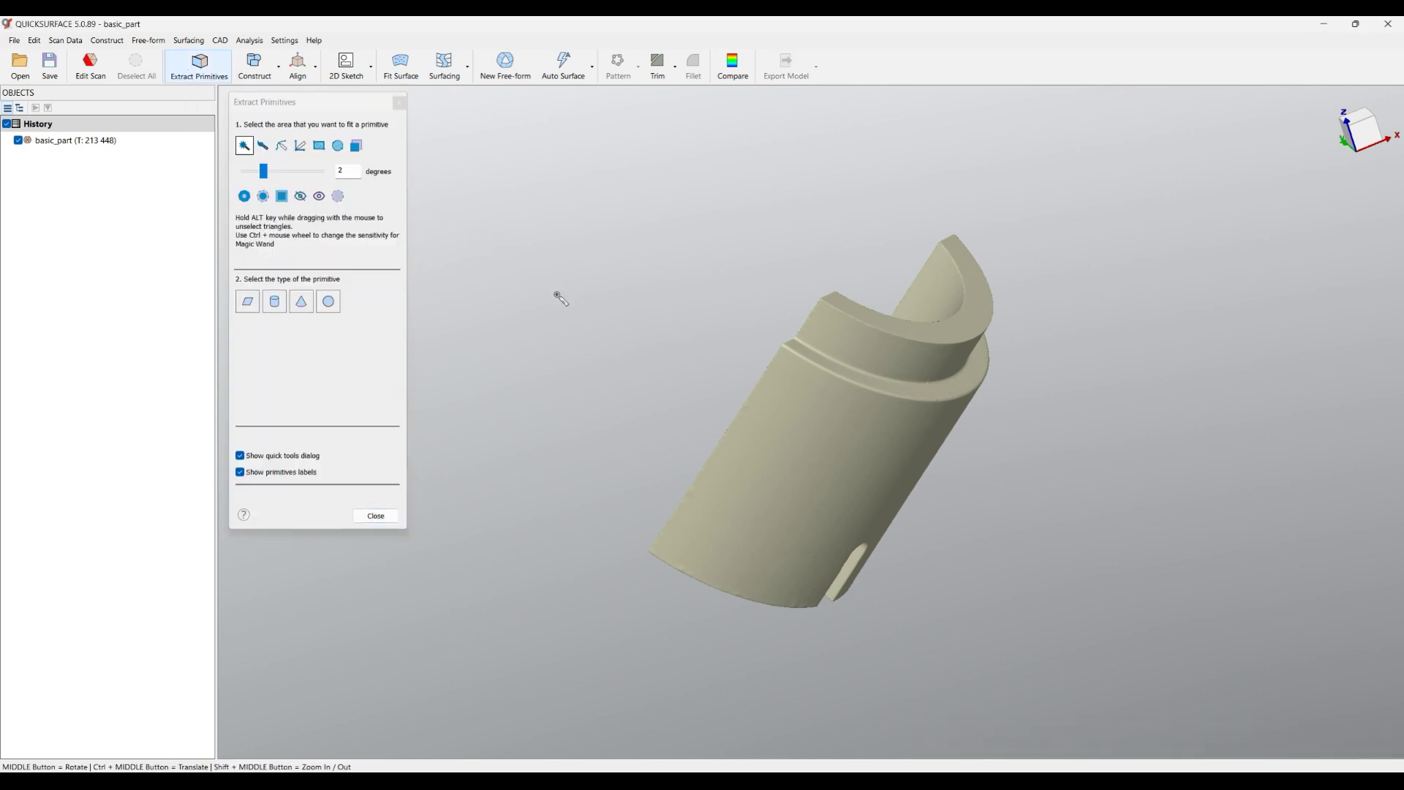
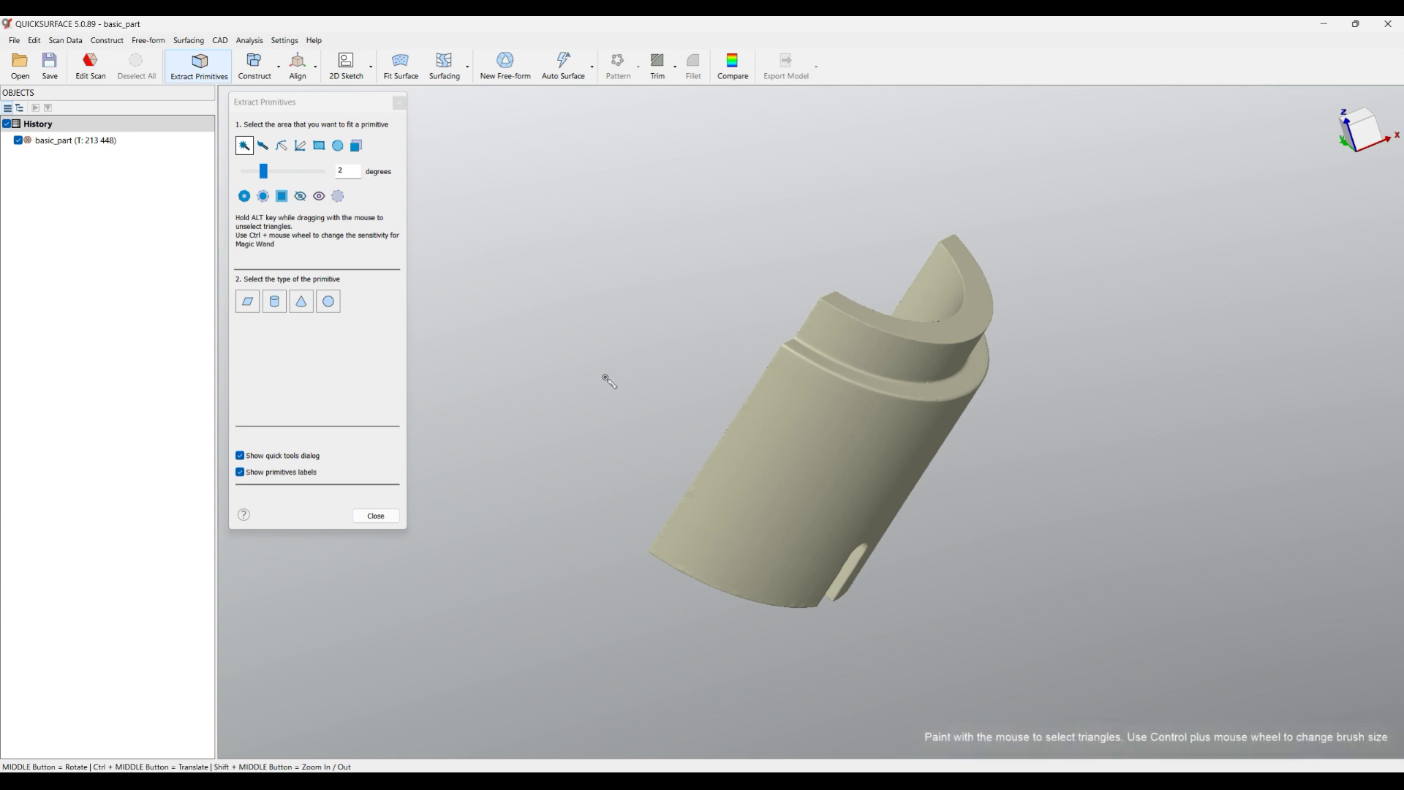
{"action": "double_click", "coordinate": [349, 173]}
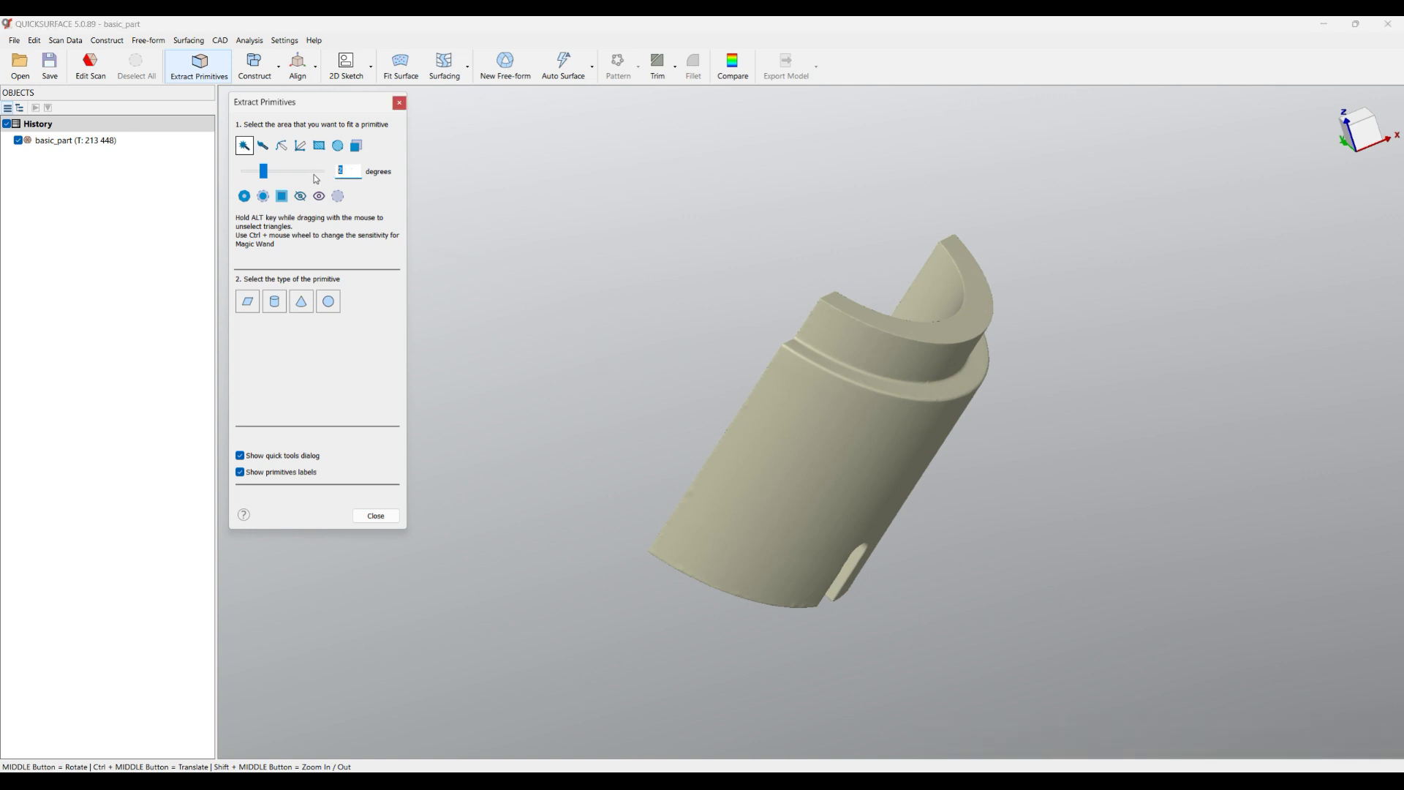
{"action": "type", "text": "2"}
{"action": "middle_click_drag", "start_coordinate": [656, 528], "coordinate": [774, 377]}
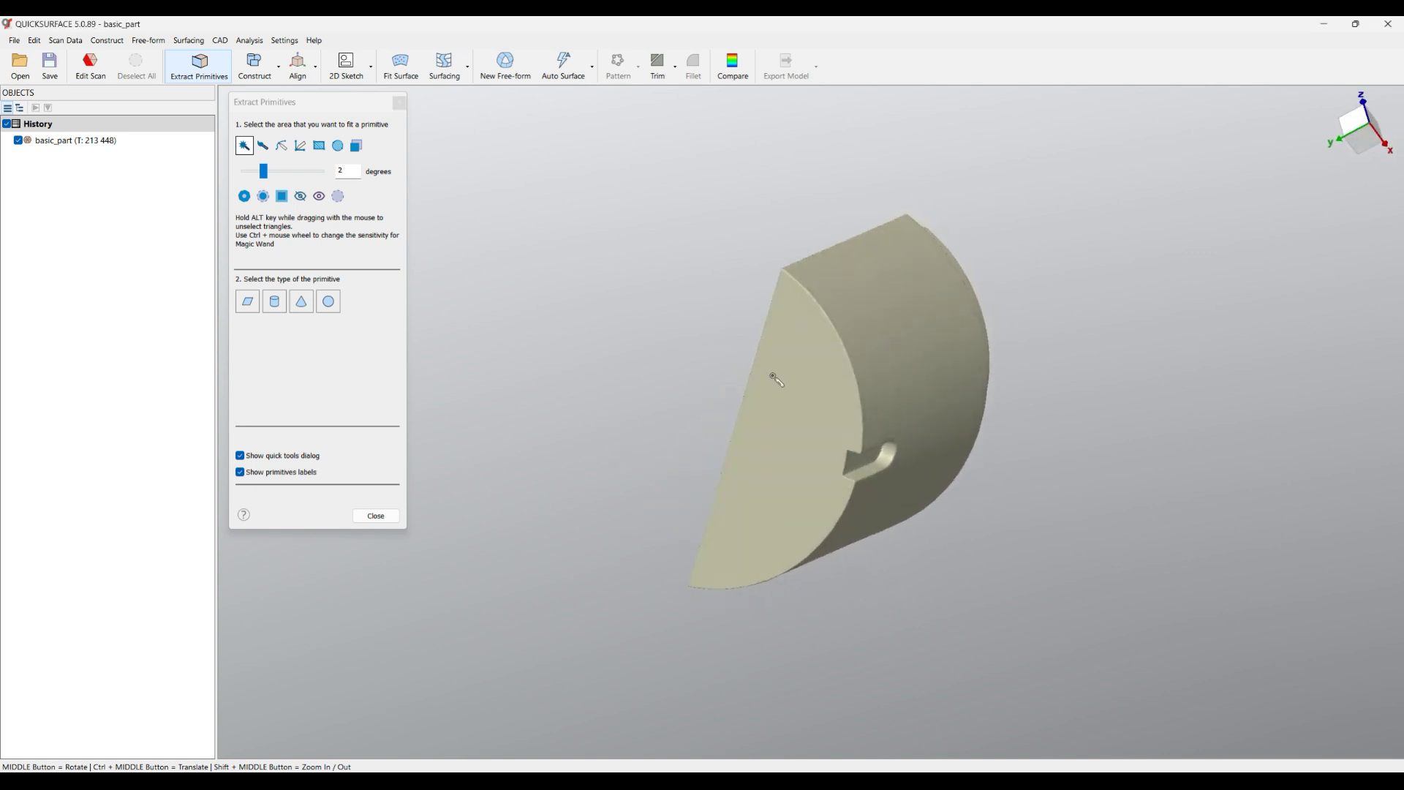
{"action": "left_click", "coordinate": [794, 435]}
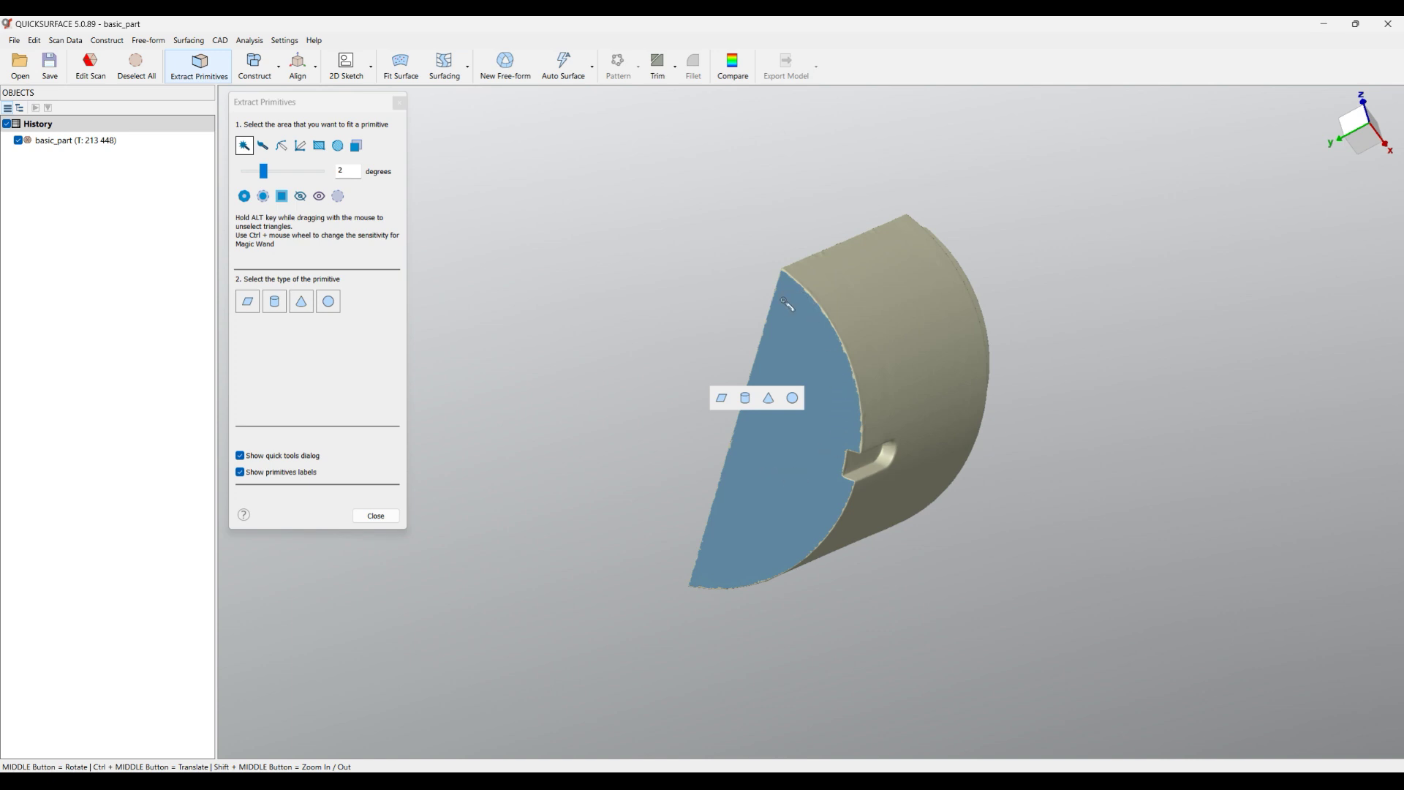
{"action": "left_click", "coordinate": [721, 400]}
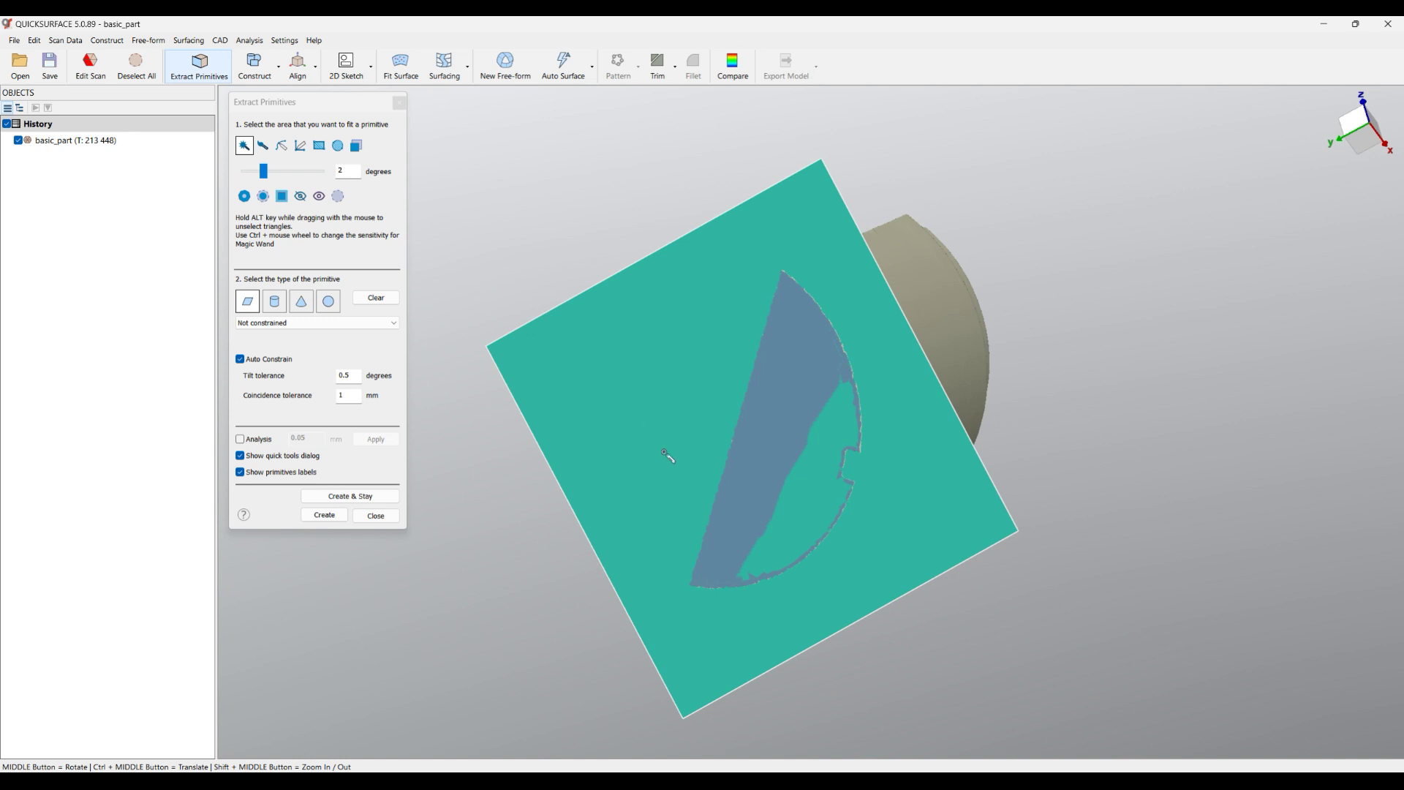
{"action": "left_click", "coordinate": [339, 500]}
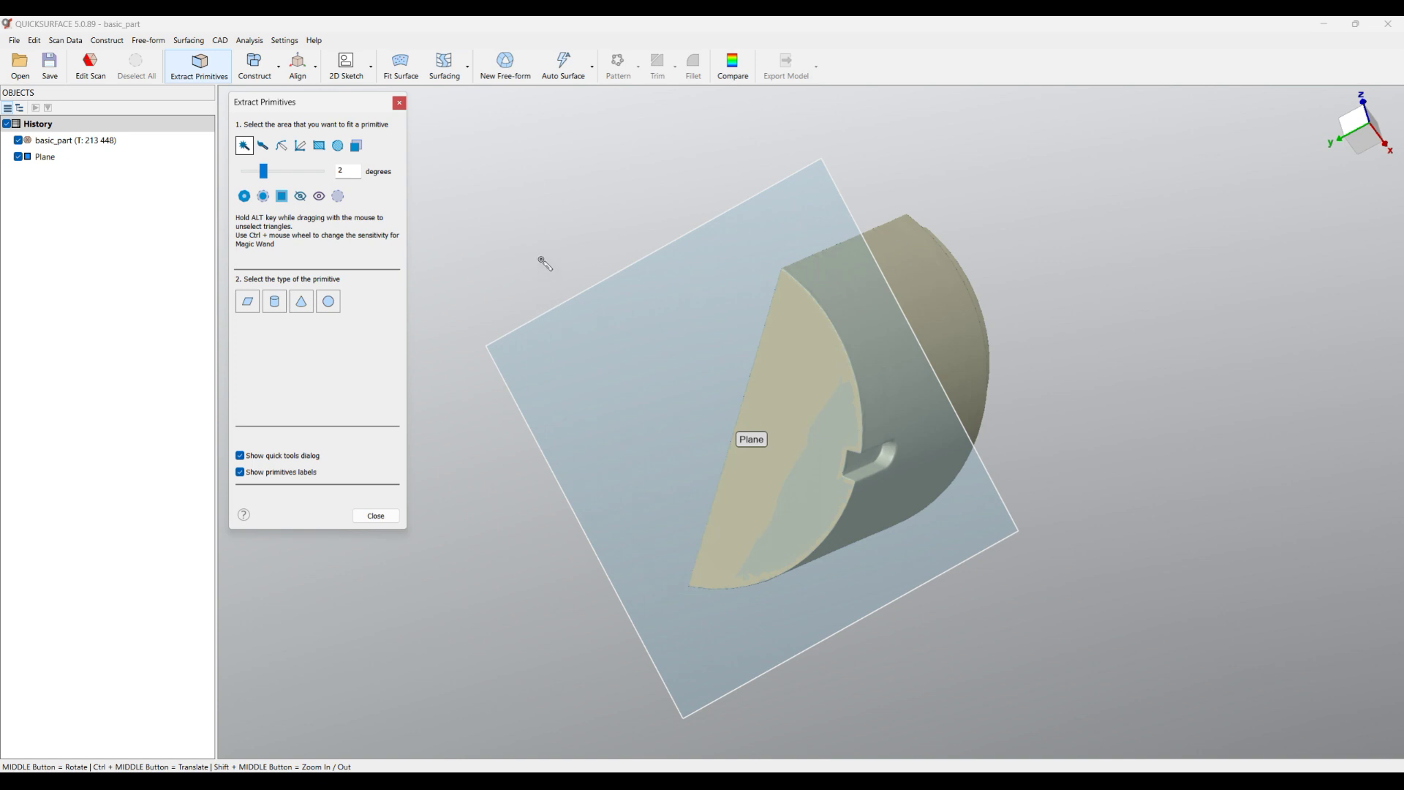
{"action": "middle_click_drag", "start_coordinate": [564, 187], "coordinate": [444, 677]}
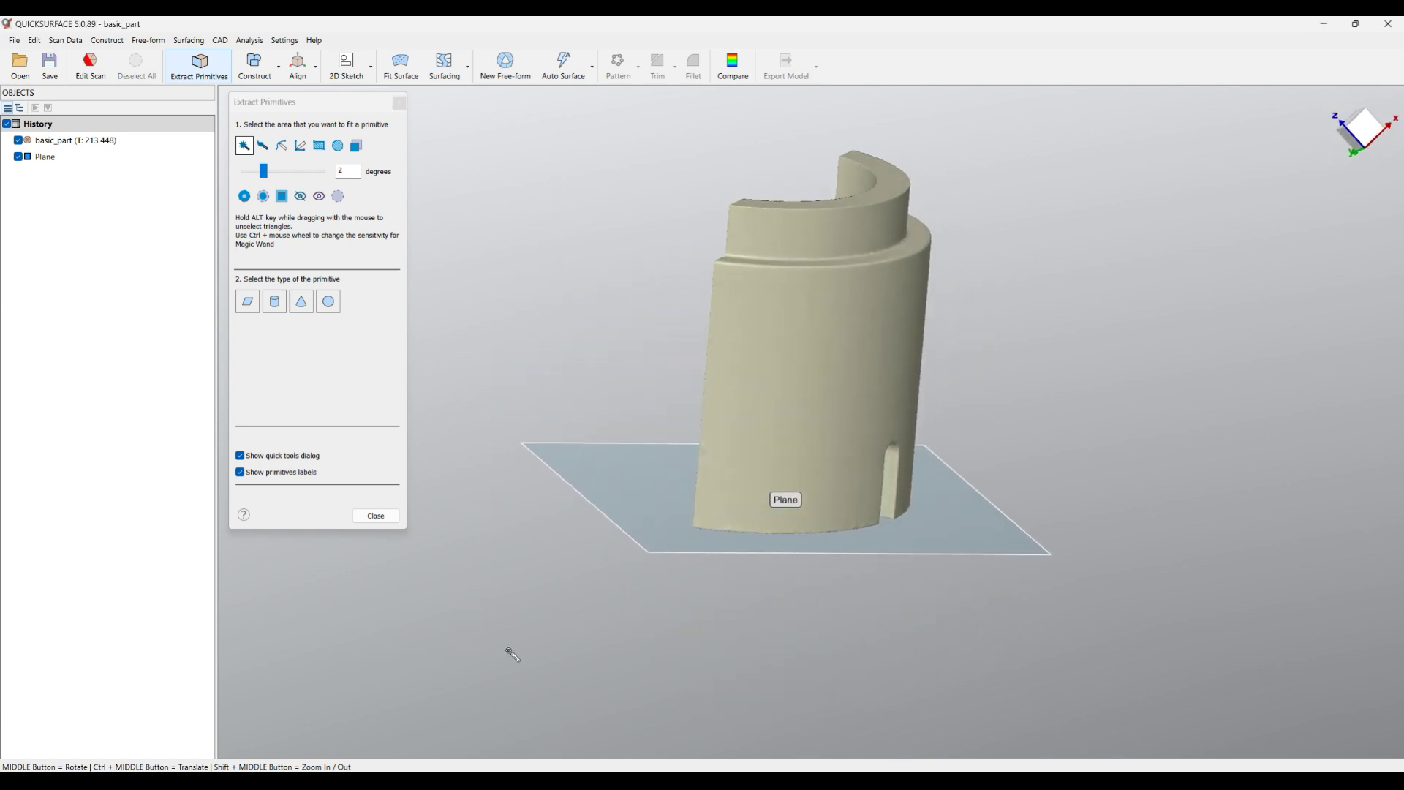
Step: Extract a solid cylinder from the scan's large outer curved wall, constrained perpendicular to the extracted plane
{"action": "left_click", "coordinate": [875, 381]}
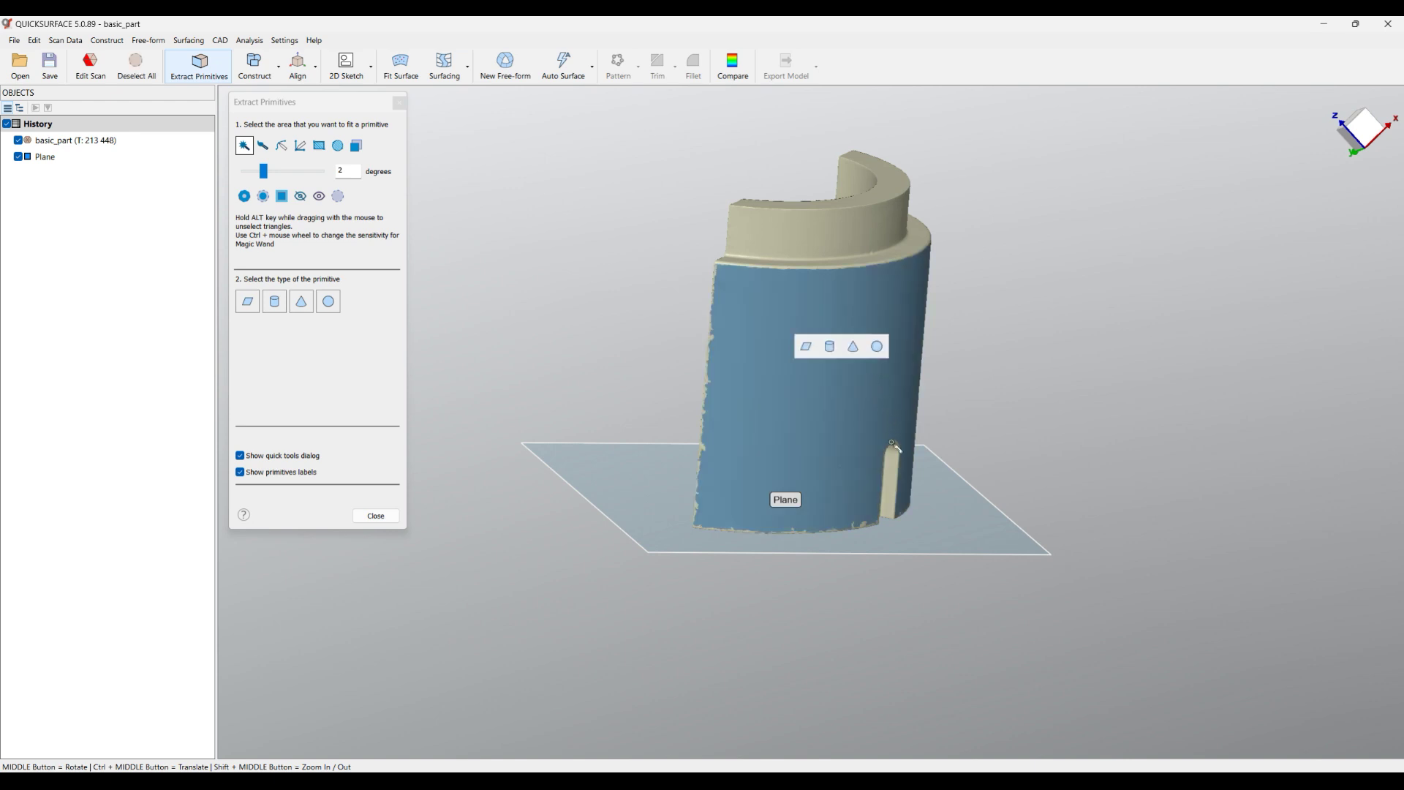
{"action": "left_click", "coordinate": [830, 347]}
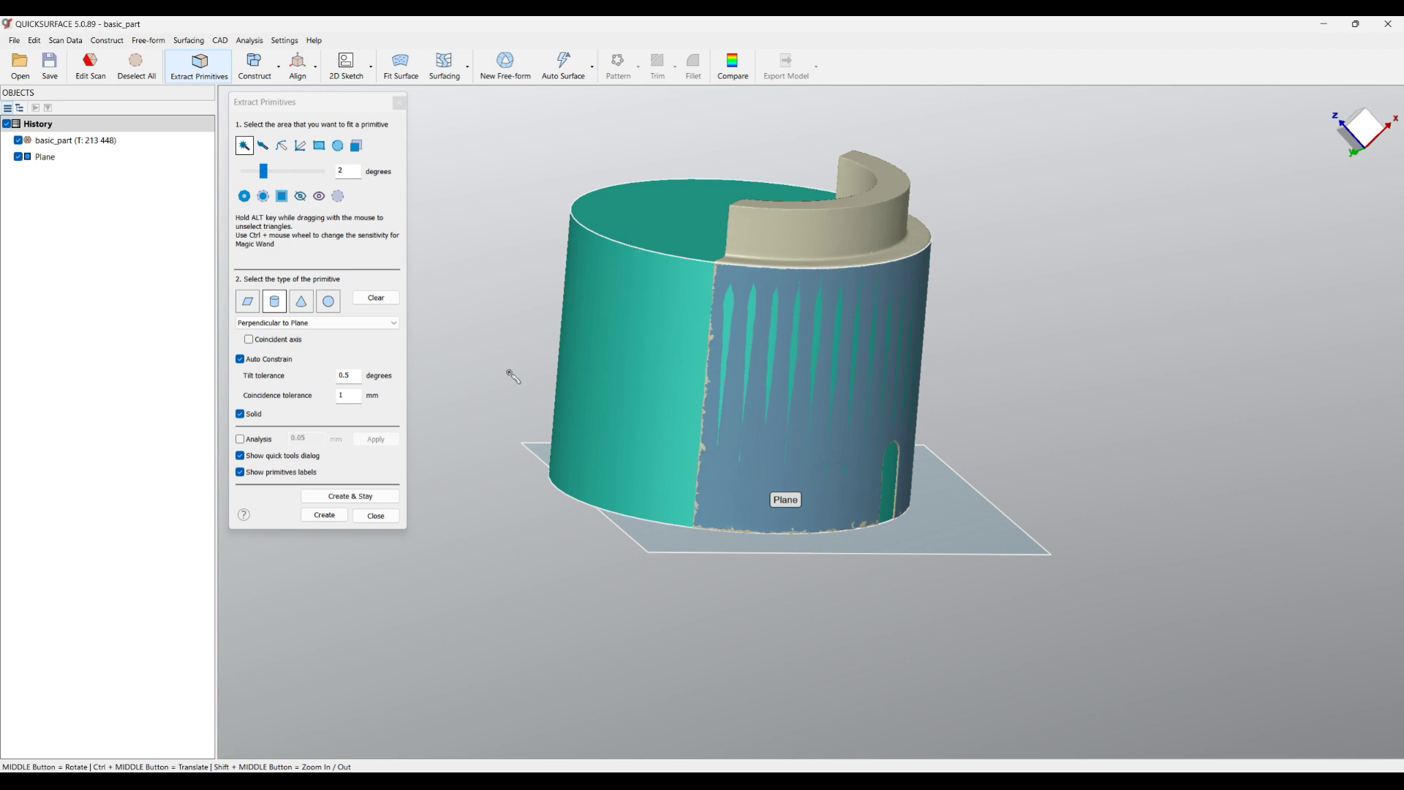
{"action": "left_click", "coordinate": [324, 515]}
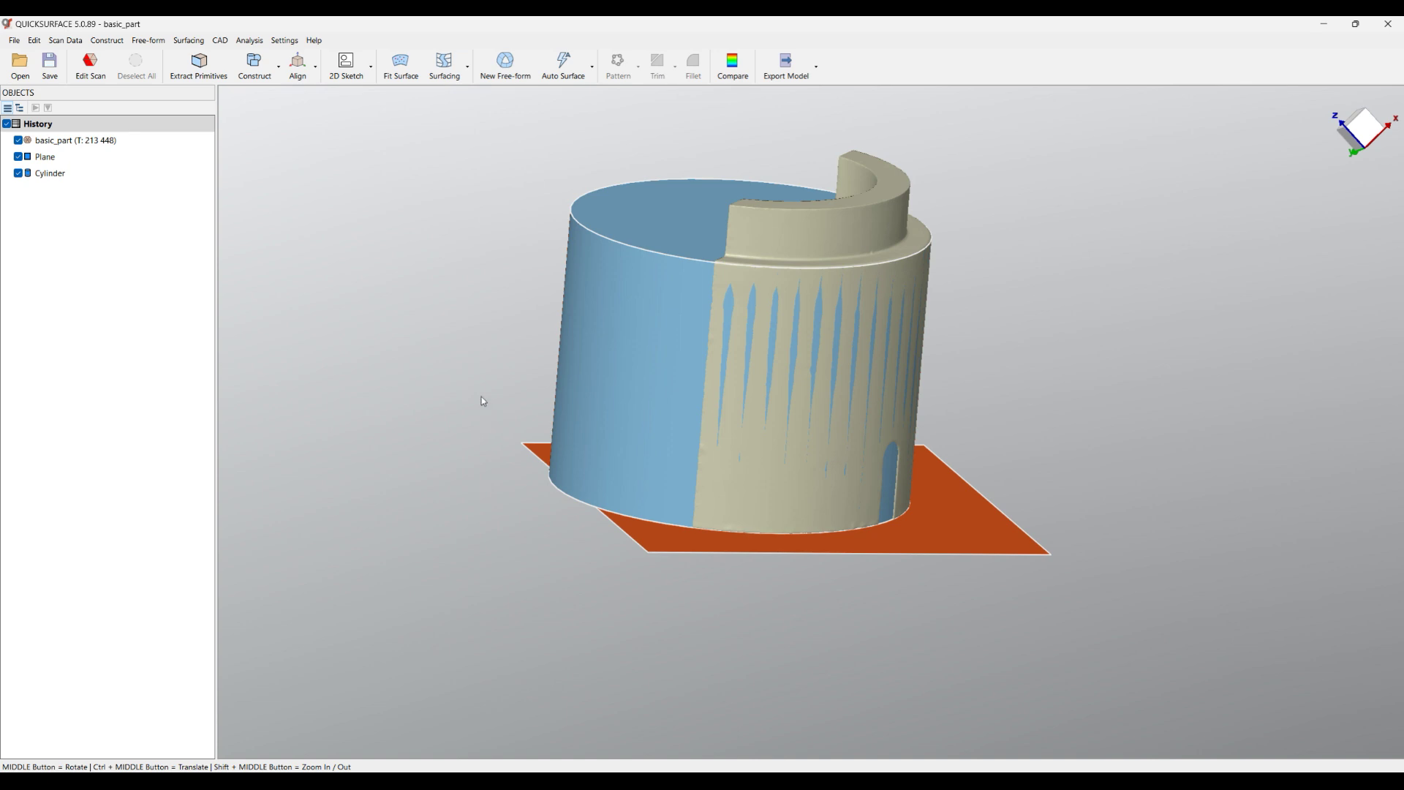
Step: Extract a not-constrained plane from the part's flat lengthwise cut face
{"action": "middle_click_drag", "start_coordinate": [475, 469], "coordinate": [862, 579]}
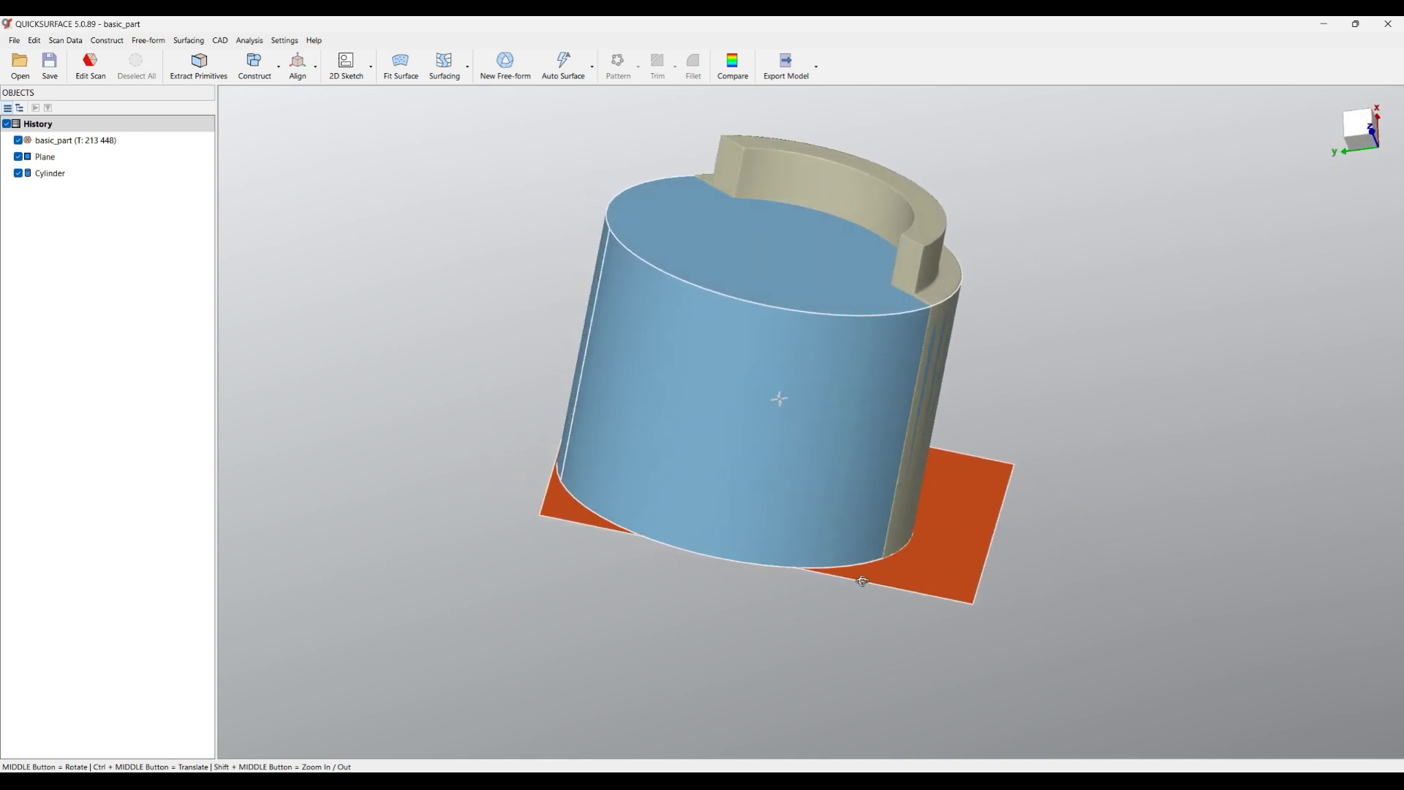
{"action": "left_click", "coordinate": [204, 76]}
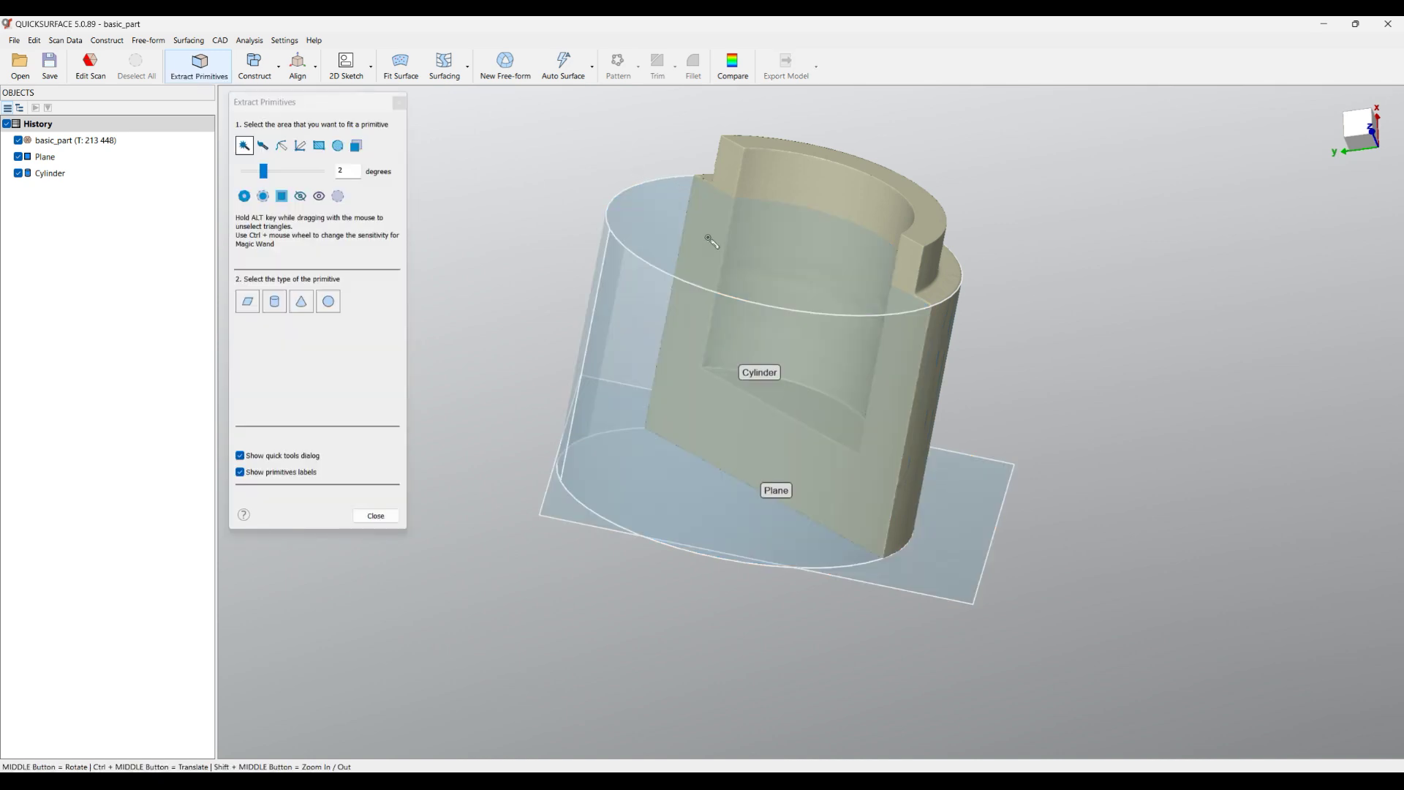
{"action": "left_click", "coordinate": [711, 237]}
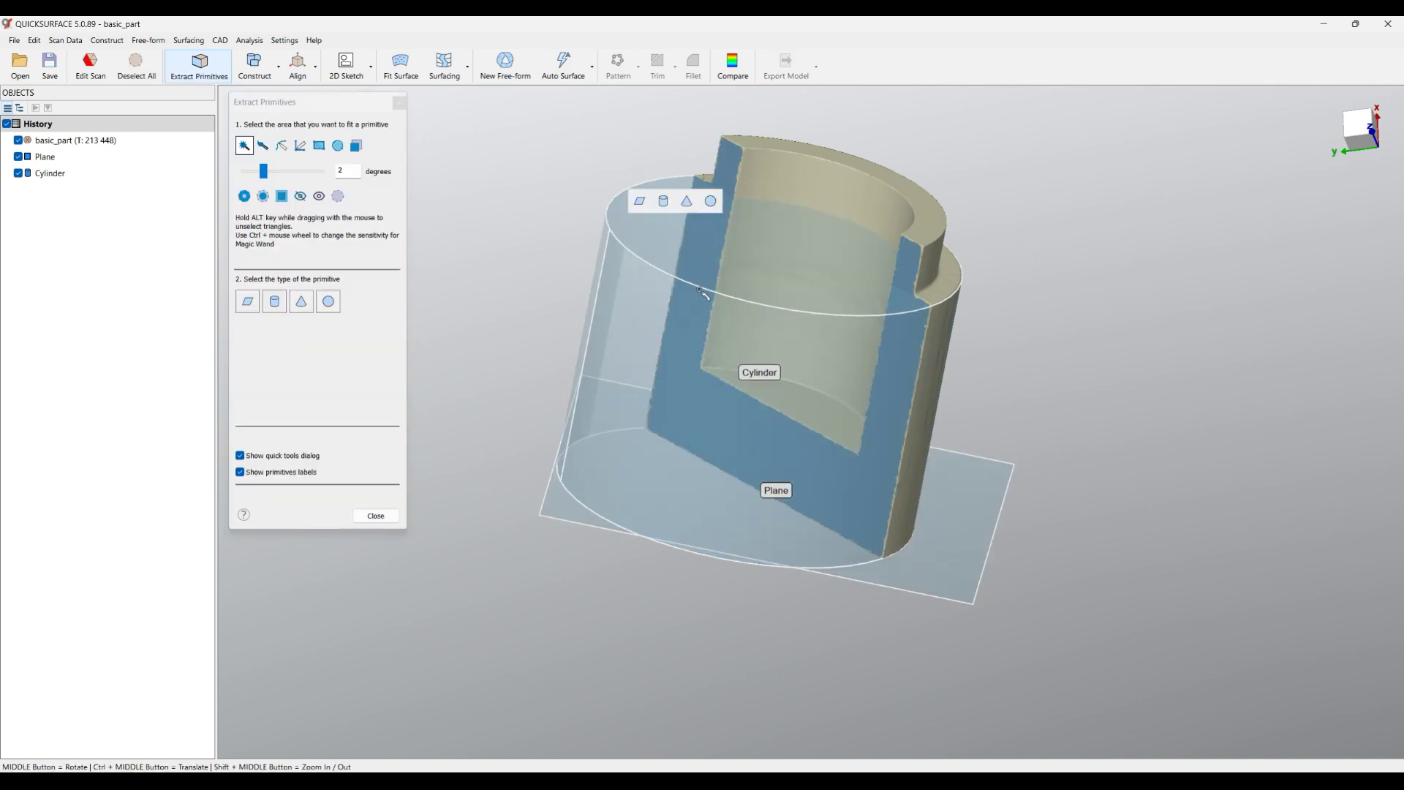
{"action": "left_click", "coordinate": [639, 201]}
{"action": "middle_click_drag", "start_coordinate": [705, 325], "coordinate": [560, 507]}
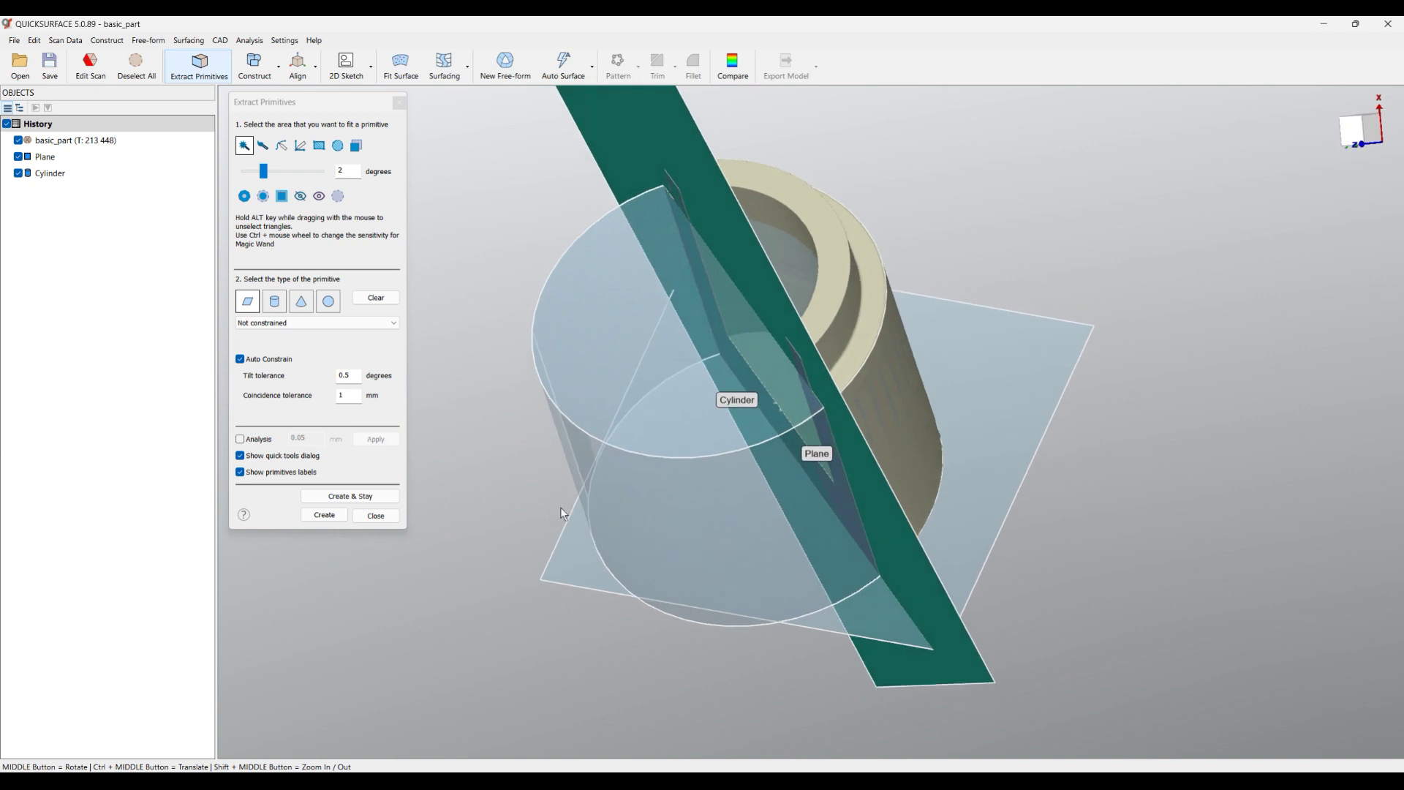
{"action": "left_click", "coordinate": [324, 515]}
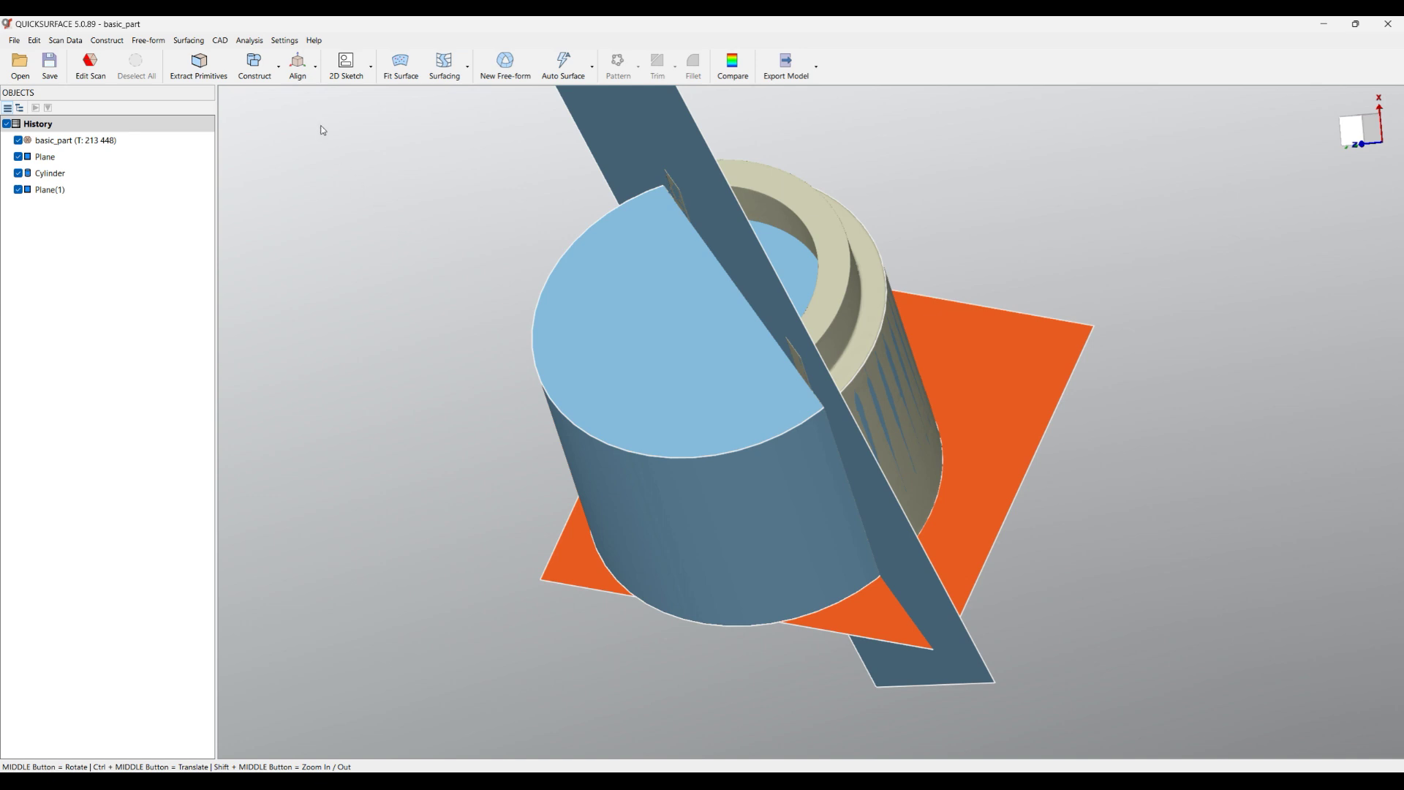
Step: Set up Align by Coordinate System with the end-face plane as flipped OXY primary and the cylinder as Z Axis secondary
{"action": "left_click", "coordinate": [298, 66]}
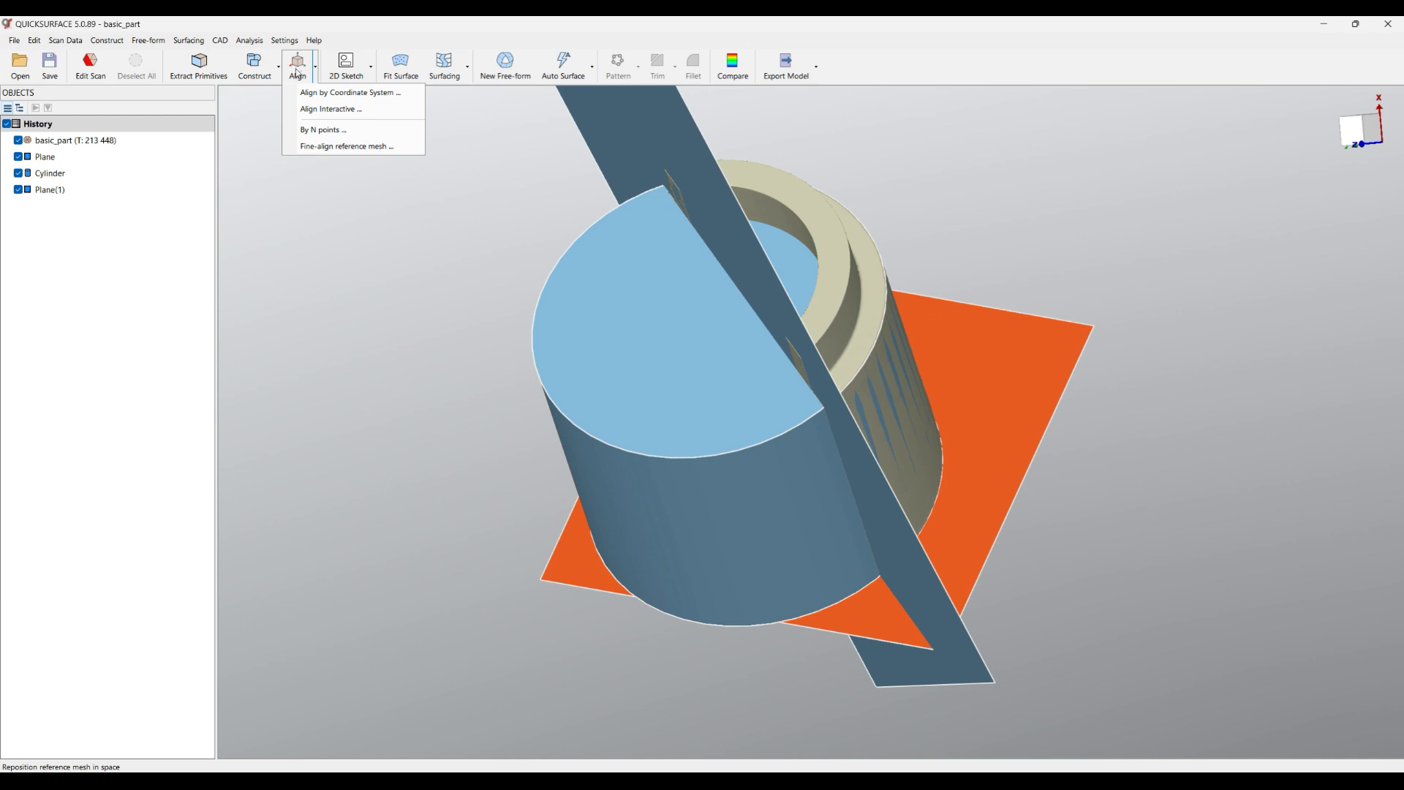
{"action": "left_click", "coordinate": [307, 92]}
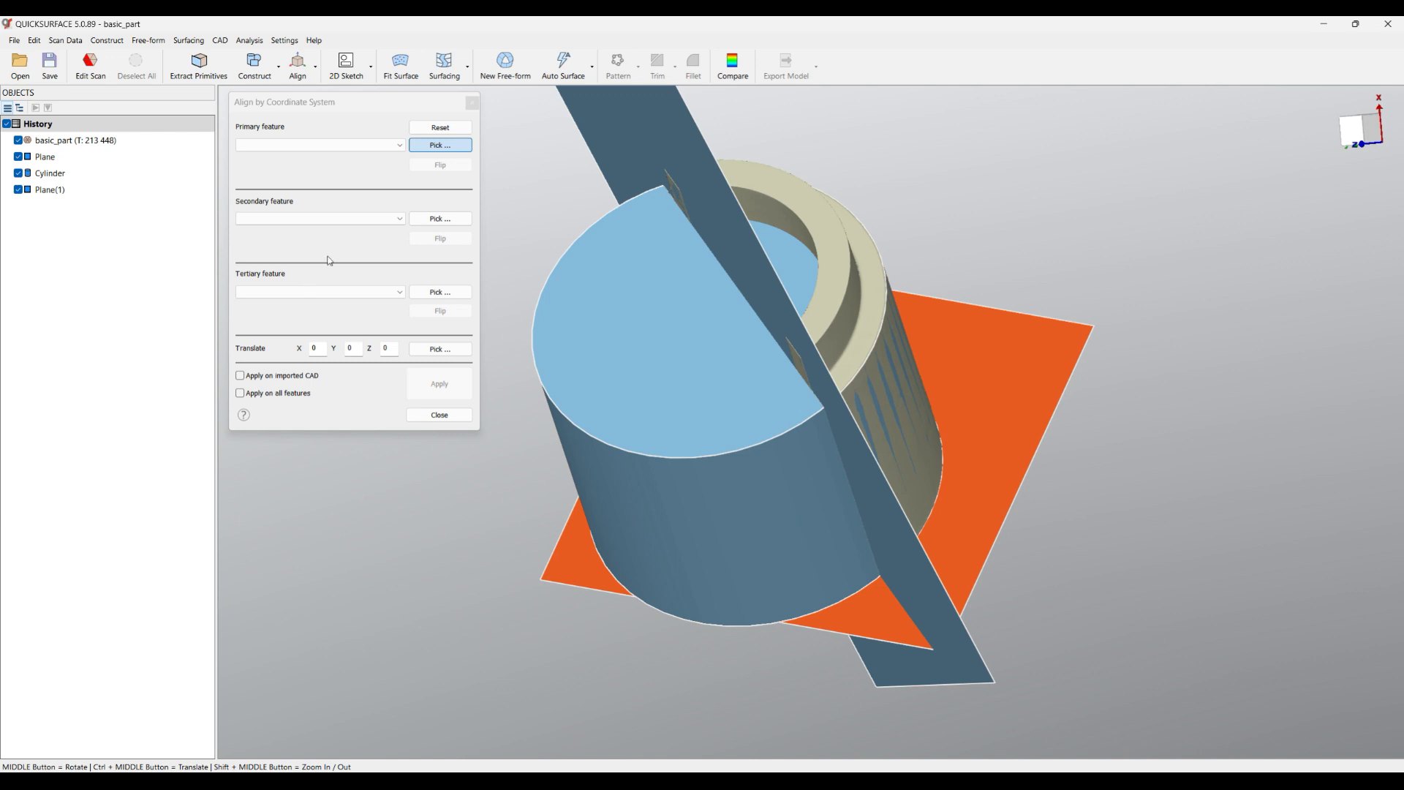
{"action": "left_click", "coordinate": [1053, 354]}
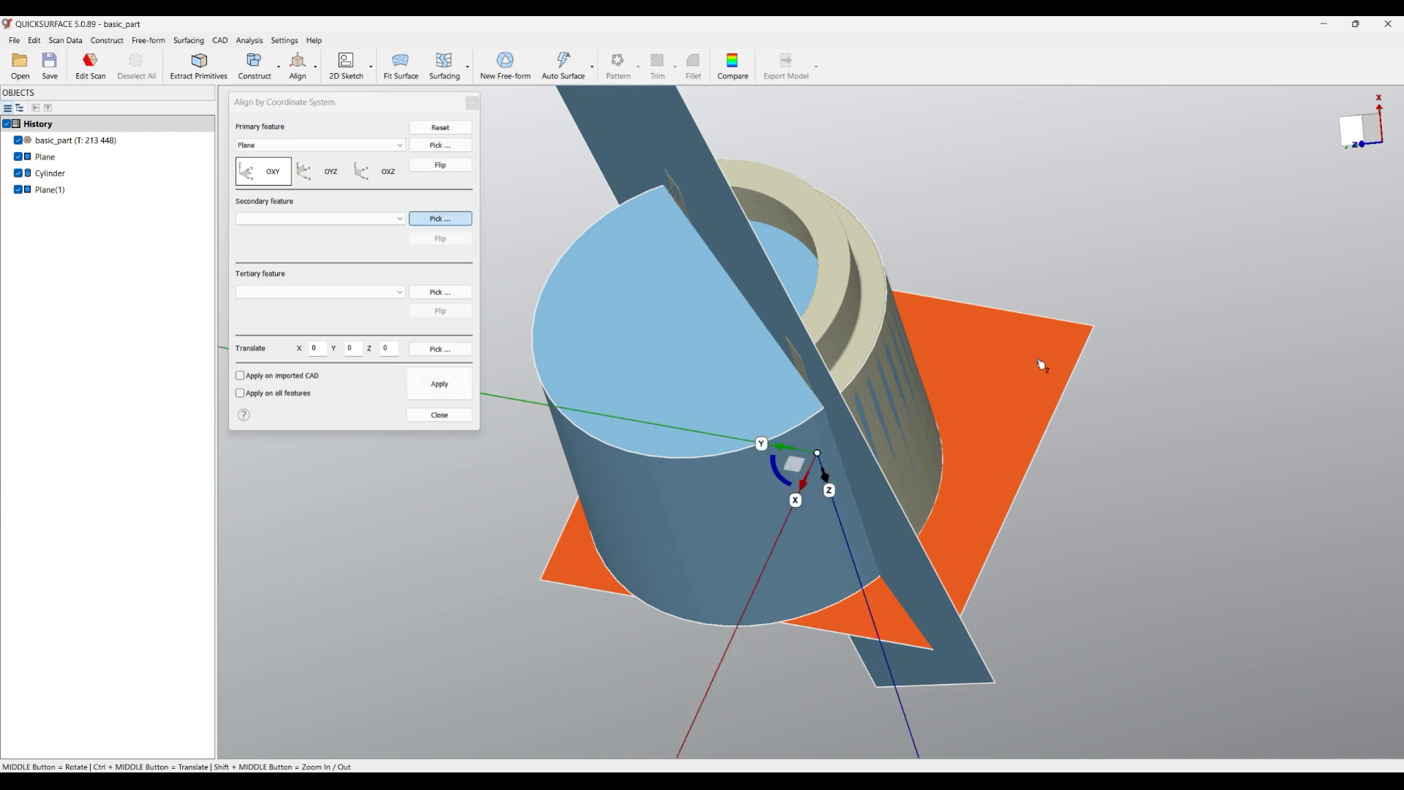
{"action": "left_click", "coordinate": [561, 302]}
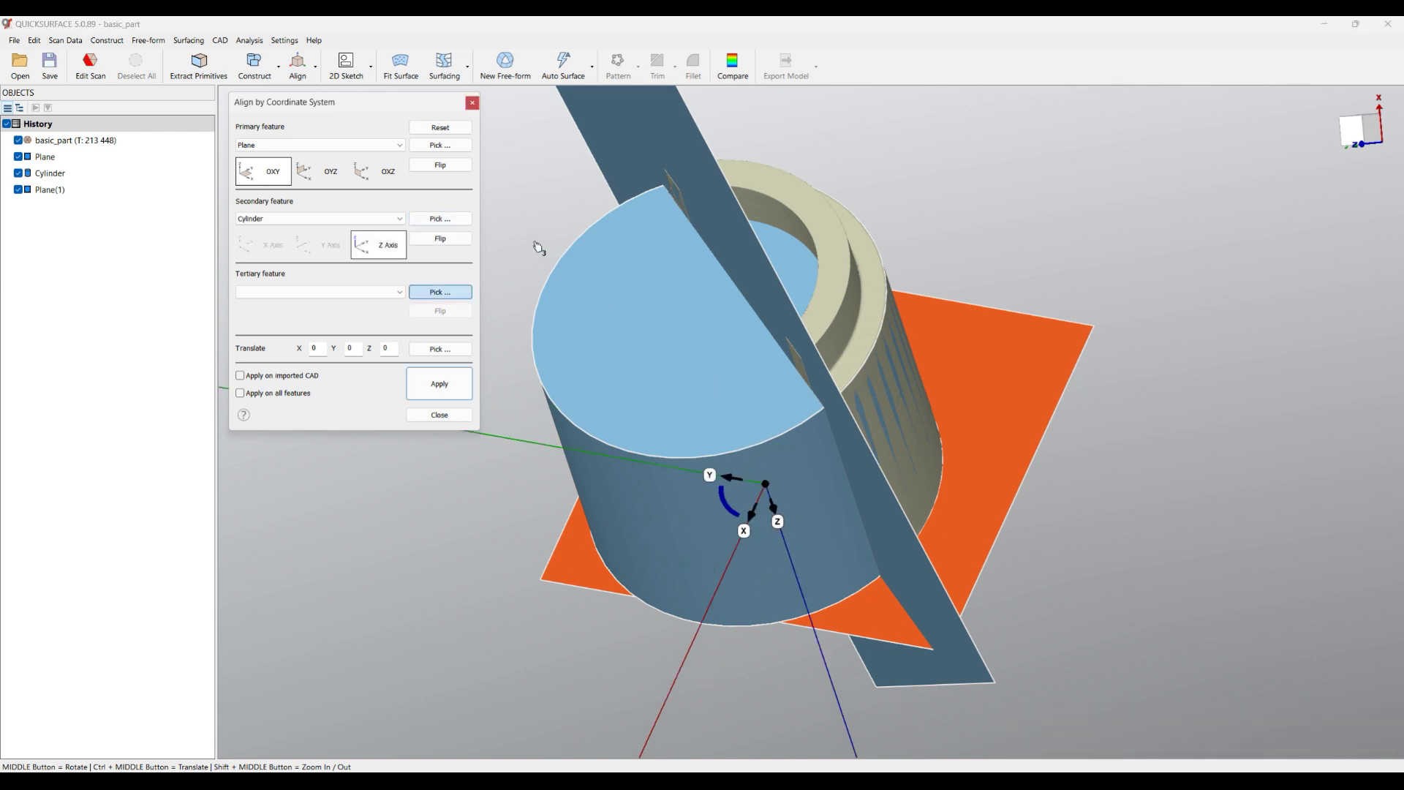
{"action": "left_click", "coordinate": [444, 169]}
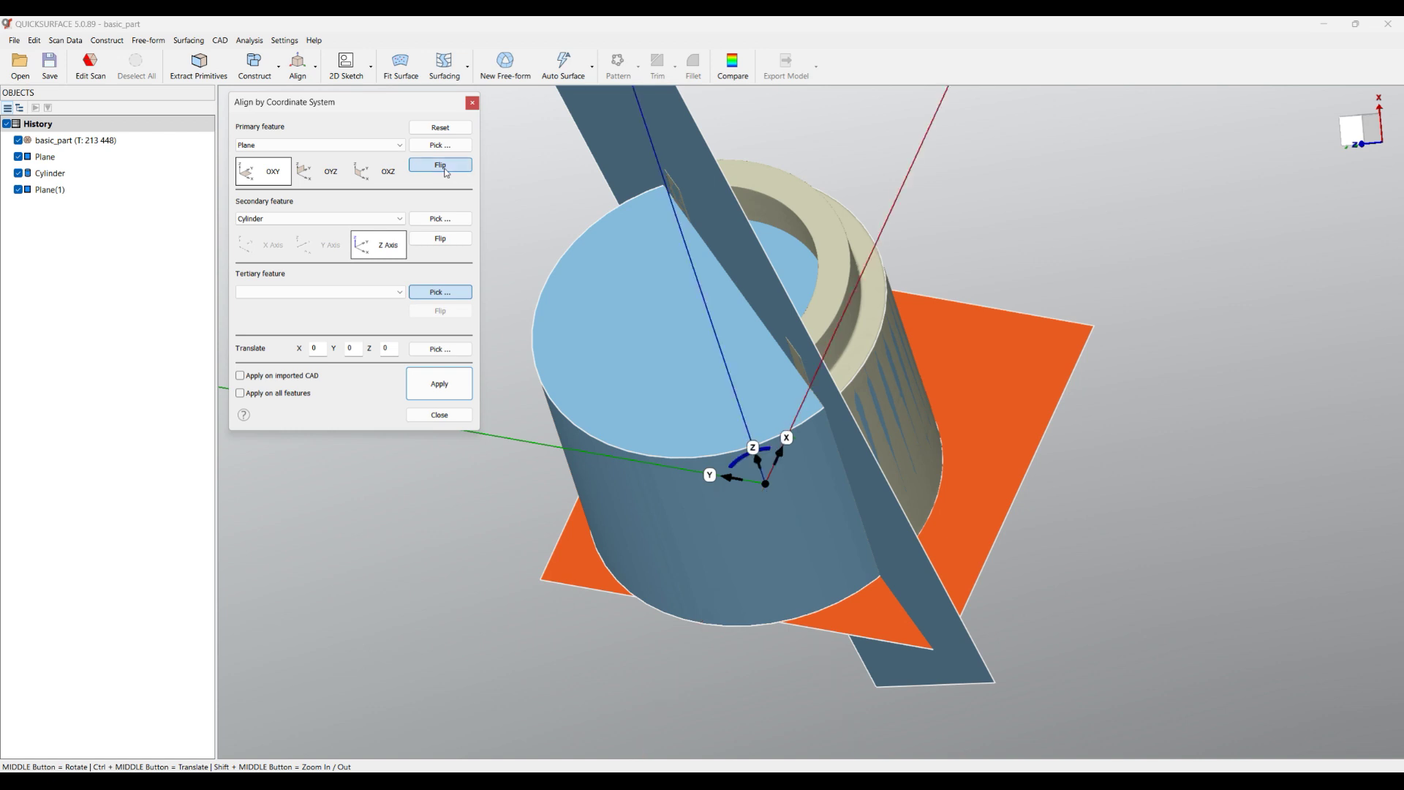
Step: Set Plane(1) as the tertiary feature on OYZ with its direction flipped, and apply the alignment
{"action": "middle_click_drag", "start_coordinate": [649, 376], "coordinate": [746, 503]}
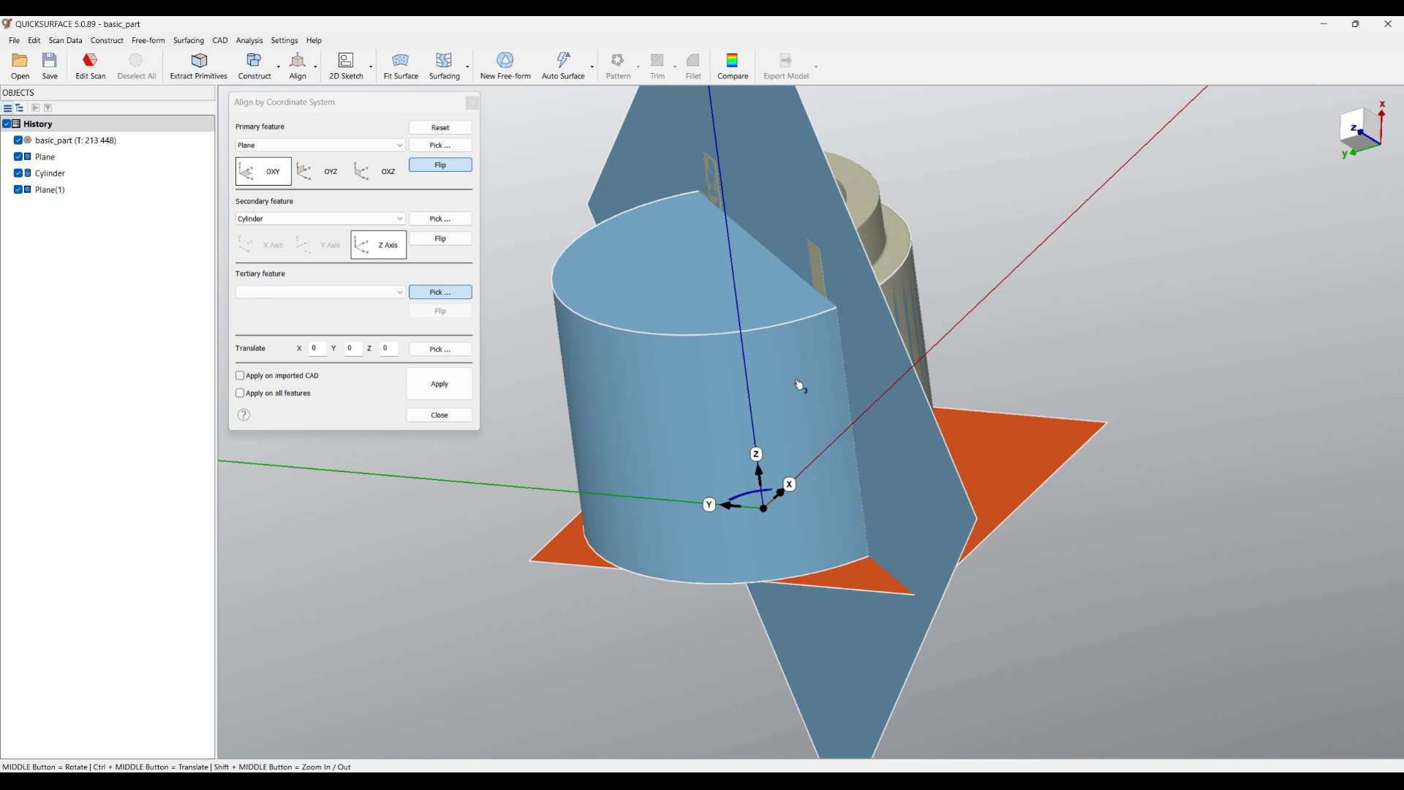
{"action": "left_click", "coordinate": [624, 179]}
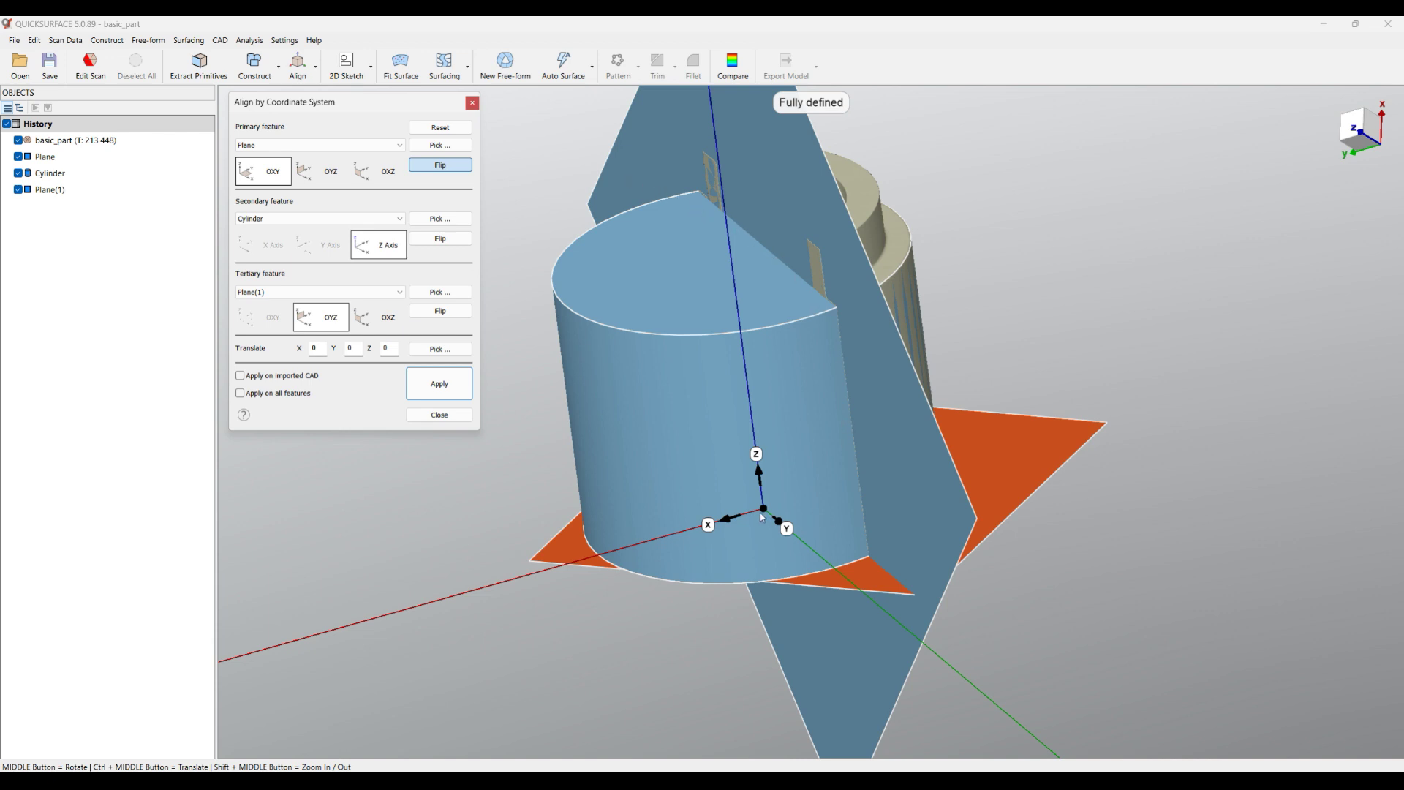
{"action": "left_click", "coordinate": [440, 311]}
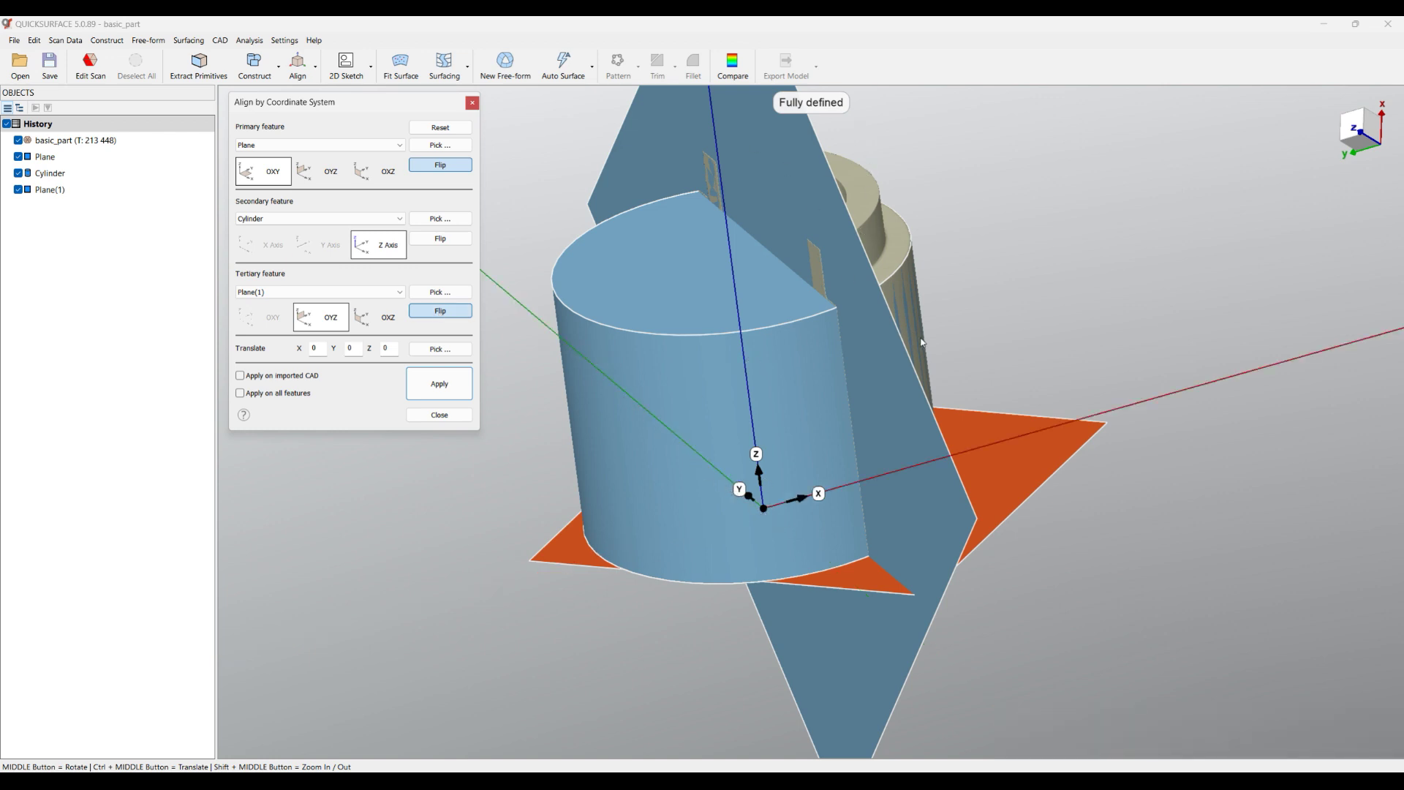
{"action": "left_click", "coordinate": [439, 384]}
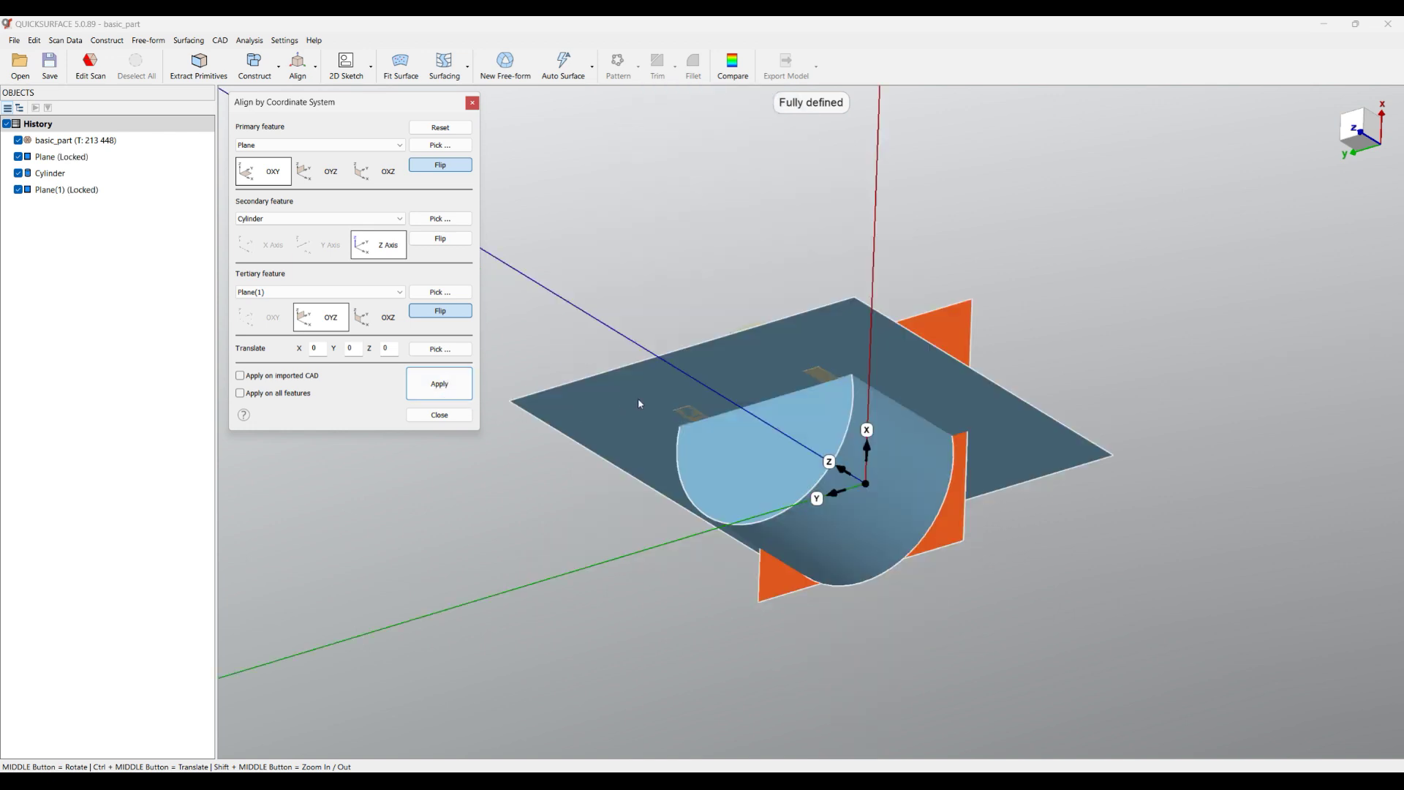
{"action": "left_click", "coordinate": [461, 415]}
Step: View the aligned part from the top with the coordinate system shown
{"action": "mouse_move", "coordinate": [1360, 130]}
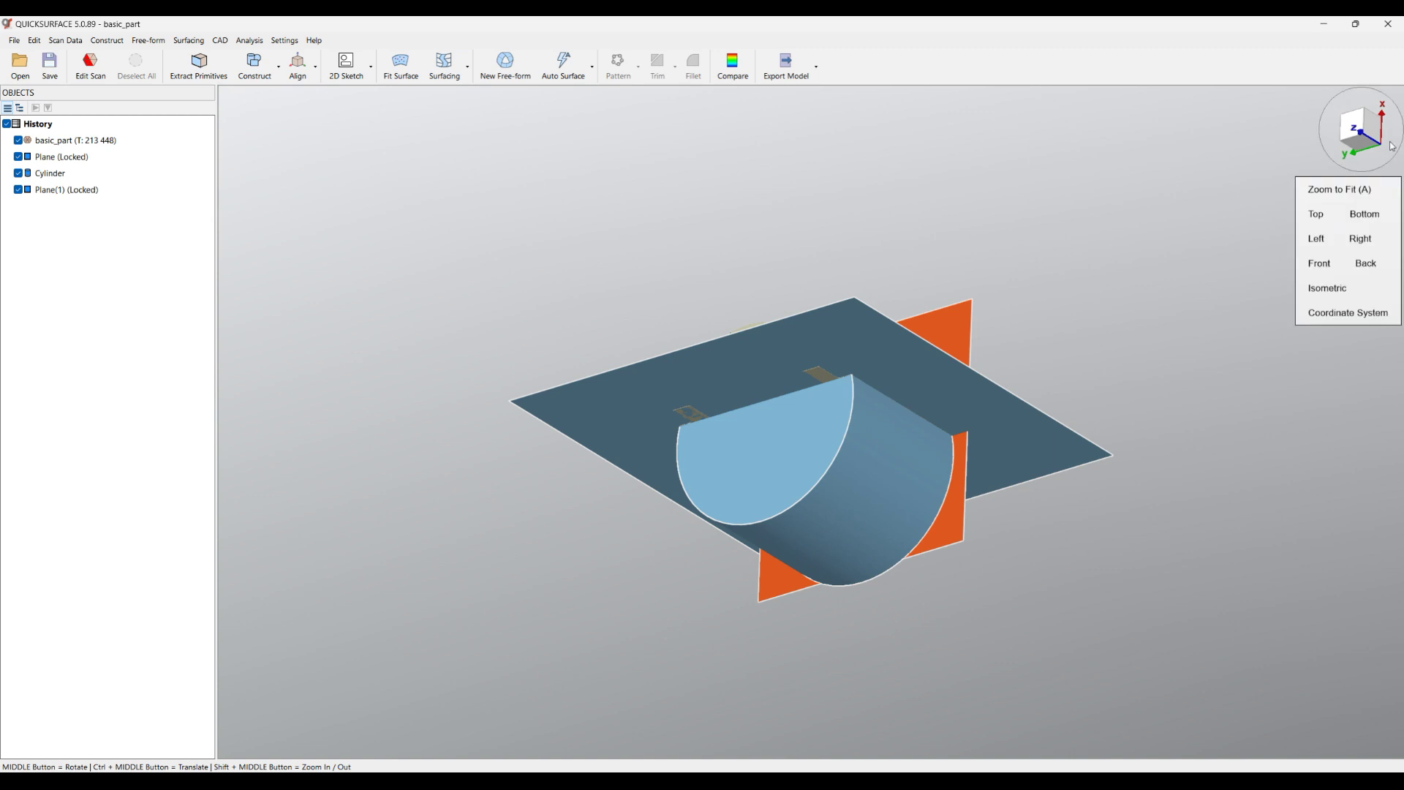
{"action": "left_click", "coordinate": [1360, 130]}
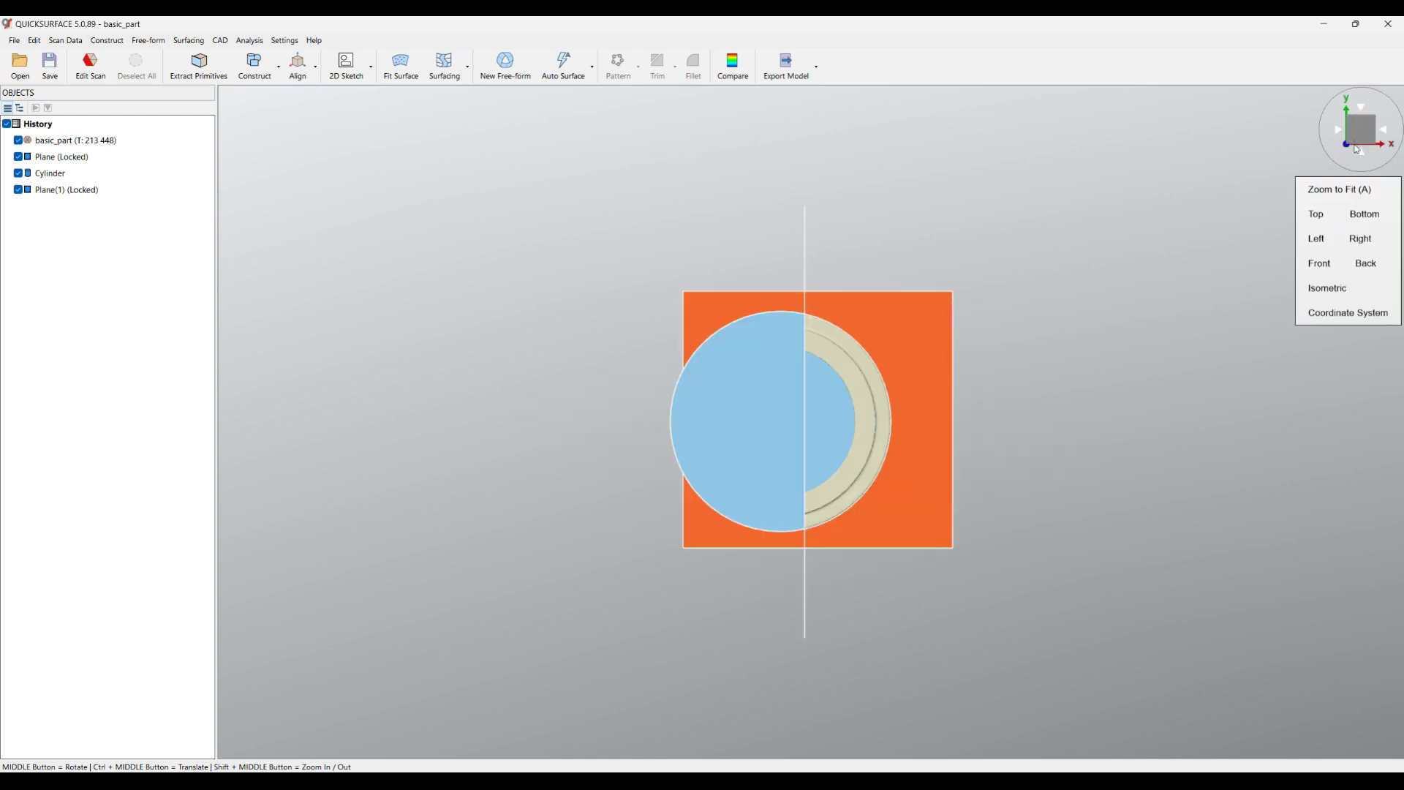
{"action": "left_click", "coordinate": [1327, 316]}
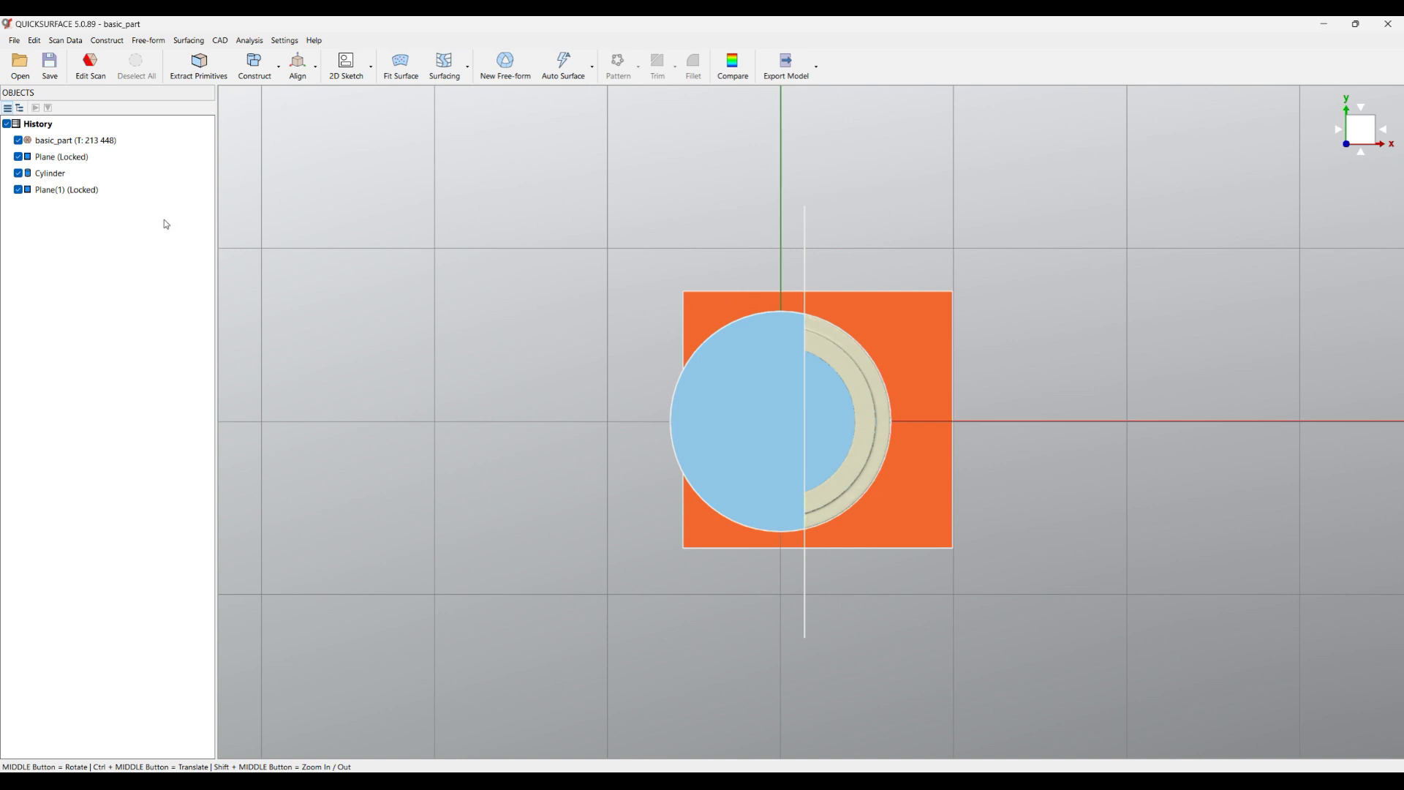
Step: Hide both extracted planes and the cylinder, and check the scan's alignment to the axes from the top and at an angle
{"action": "left_click", "coordinate": [19, 157]}
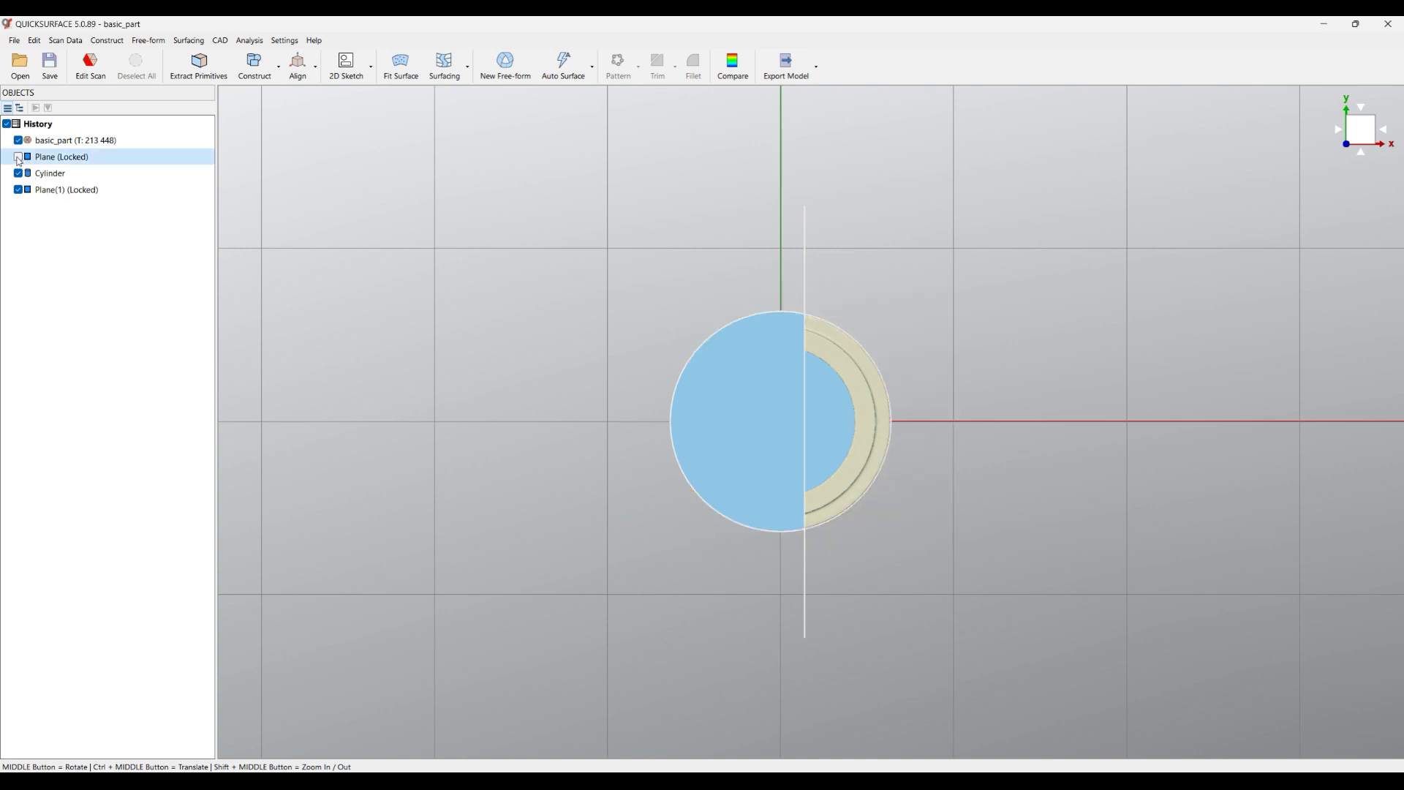
{"action": "left_click", "coordinate": [18, 173]}
{"action": "left_click", "coordinate": [18, 190]}
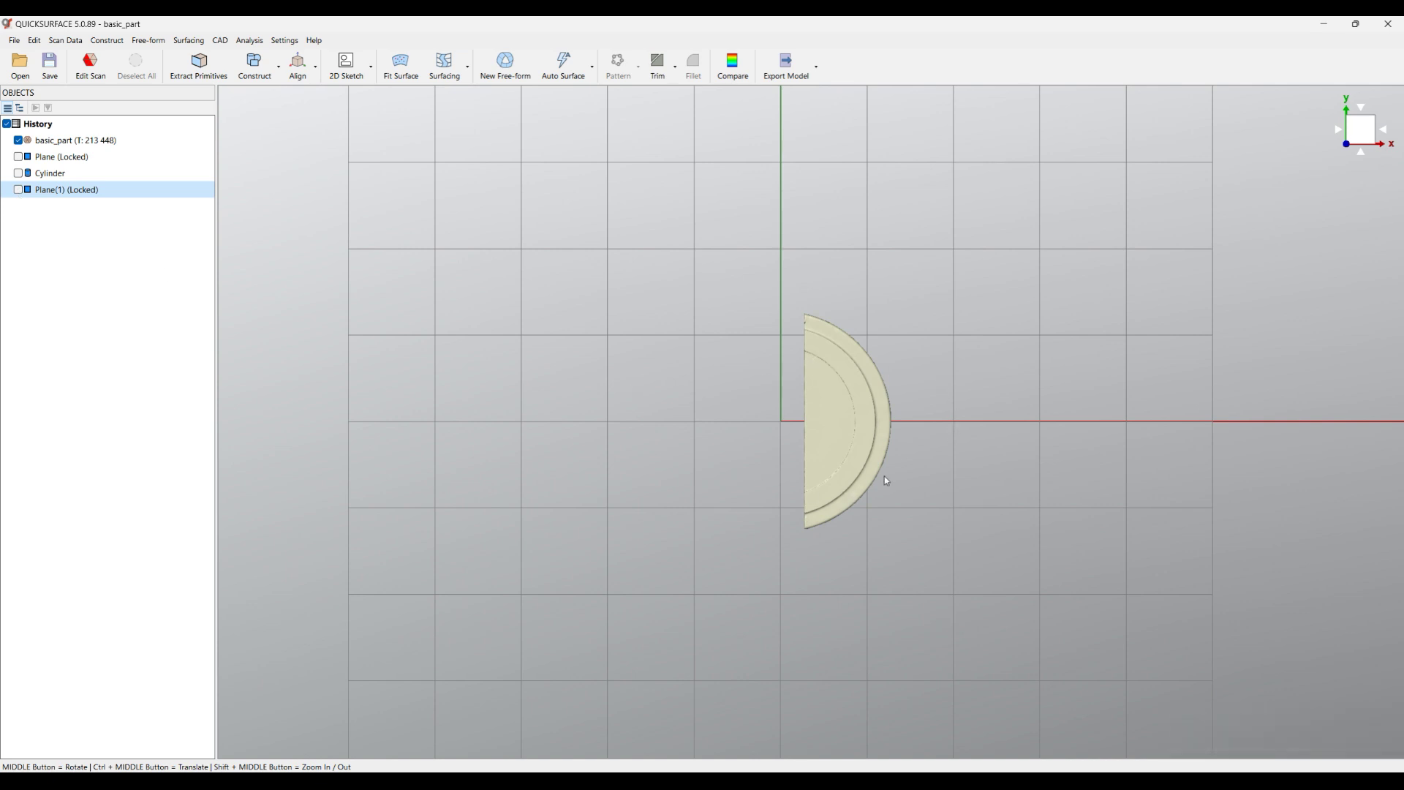
{"action": "scroll", "coordinate": [884, 476], "scroll_direction": "up", "scroll_amount": 2}
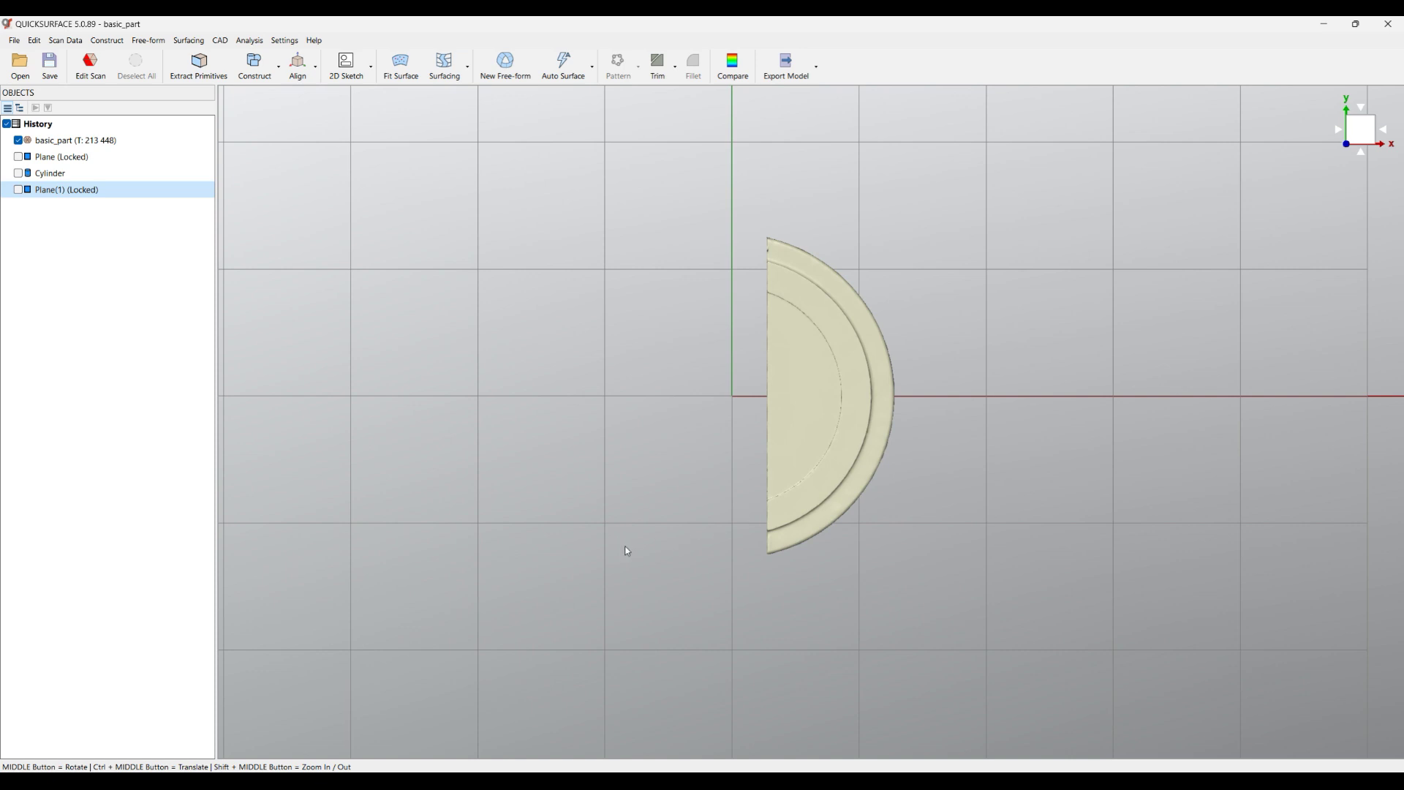
{"action": "middle_click_drag", "start_coordinate": [757, 576], "coordinate": [696, 150]}
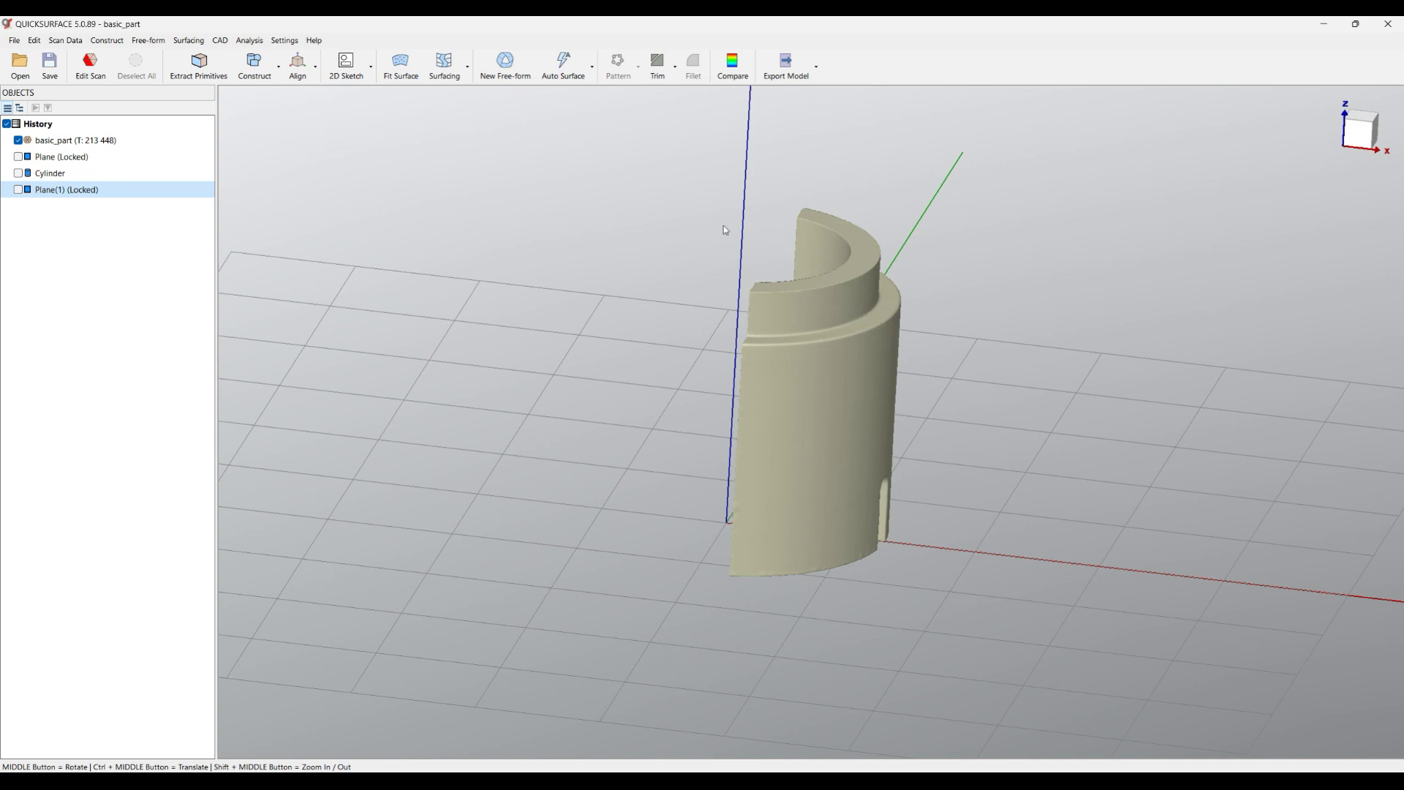
Step: Start a 2D sketch for a revolved surface around the Z Axis
{"action": "left_click", "coordinate": [343, 77]}
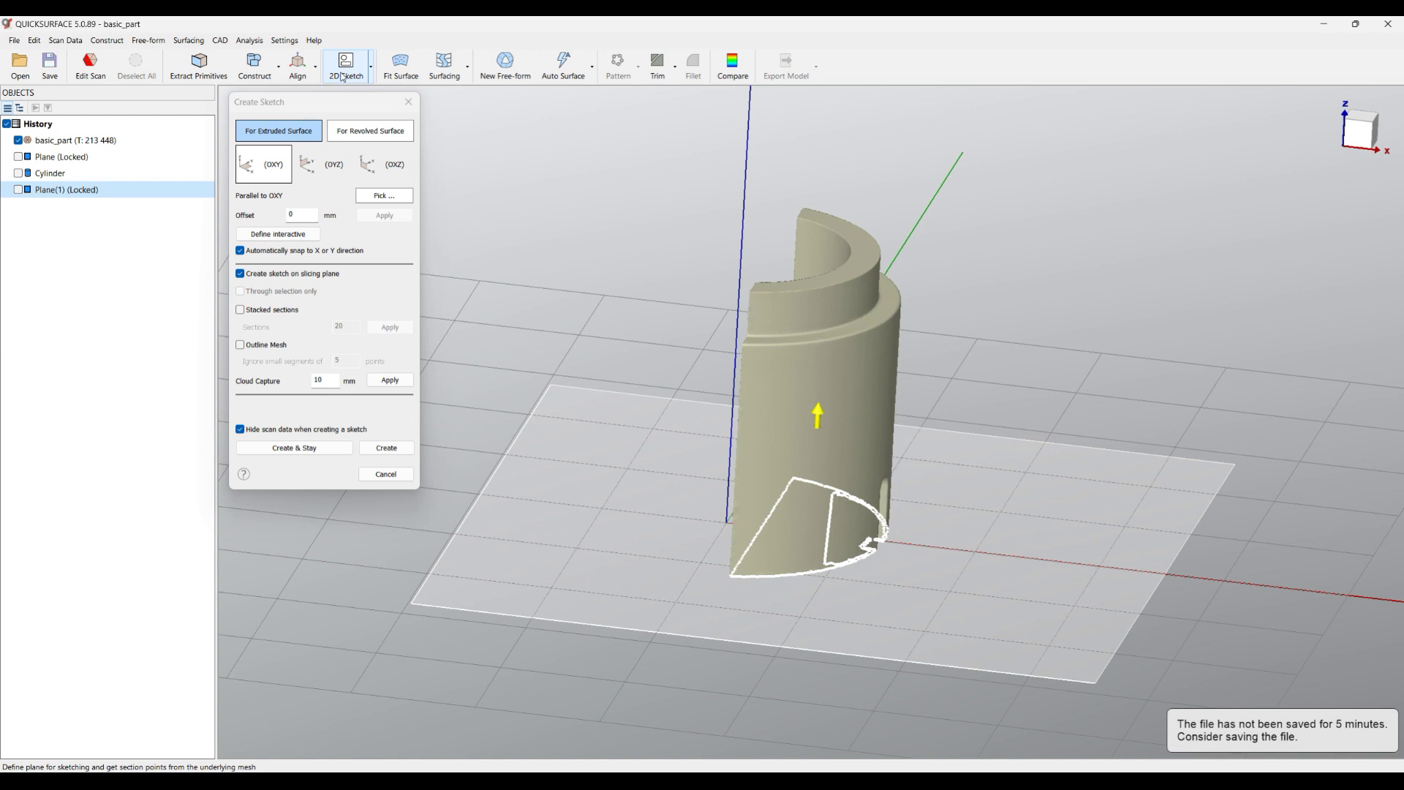
{"action": "left_click", "coordinate": [361, 138]}
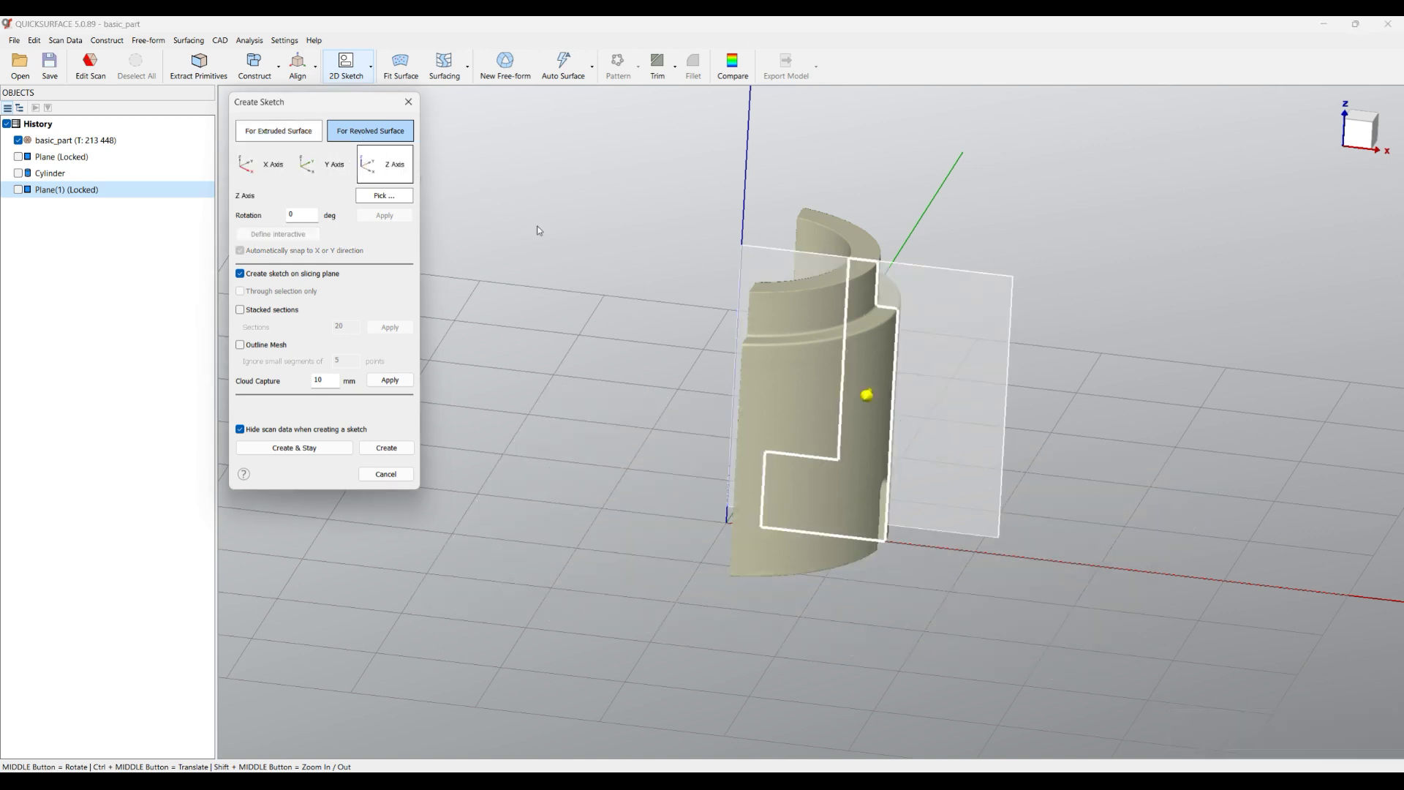
Step: Rotate the sketch's slicing plane freehand around the Z Axis to about 327 degrees, checking the section from the top
{"action": "middle_click_drag", "start_coordinate": [868, 582], "coordinate": [643, 583]}
{"action": "left_click_drag", "start_coordinate": [878, 439], "coordinate": [941, 401]}
{"action": "mouse_move", "coordinate": [923, 466]}
{"action": "middle_mouse_down"}
{"action": "mouse_move", "coordinate": [776, 747]}
{"action": "mouse_move", "coordinate": [864, 505]}
{"action": "middle_mouse_up"}
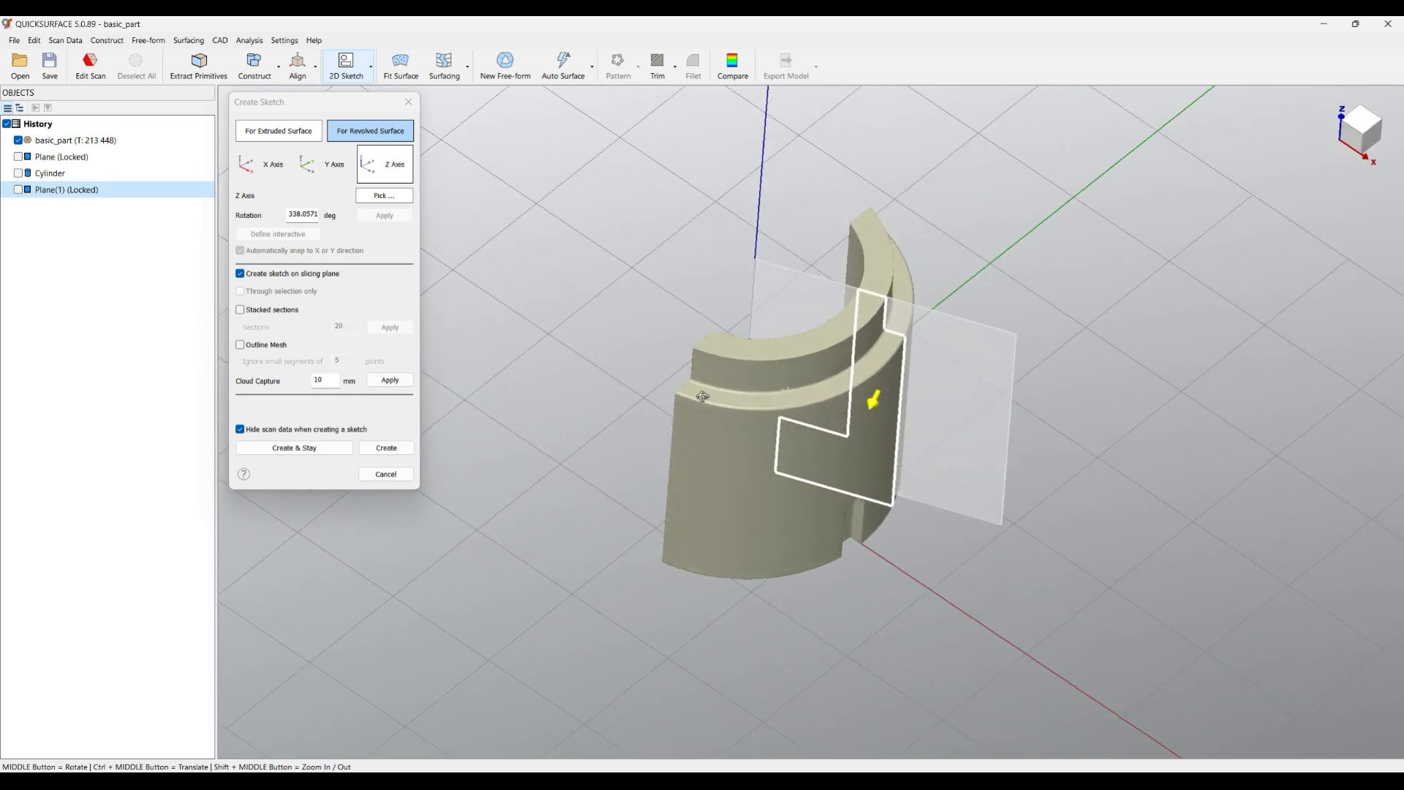
{"action": "right_click", "coordinate": [1281, 175]}
{"action": "left_click", "coordinate": [1309, 213]}
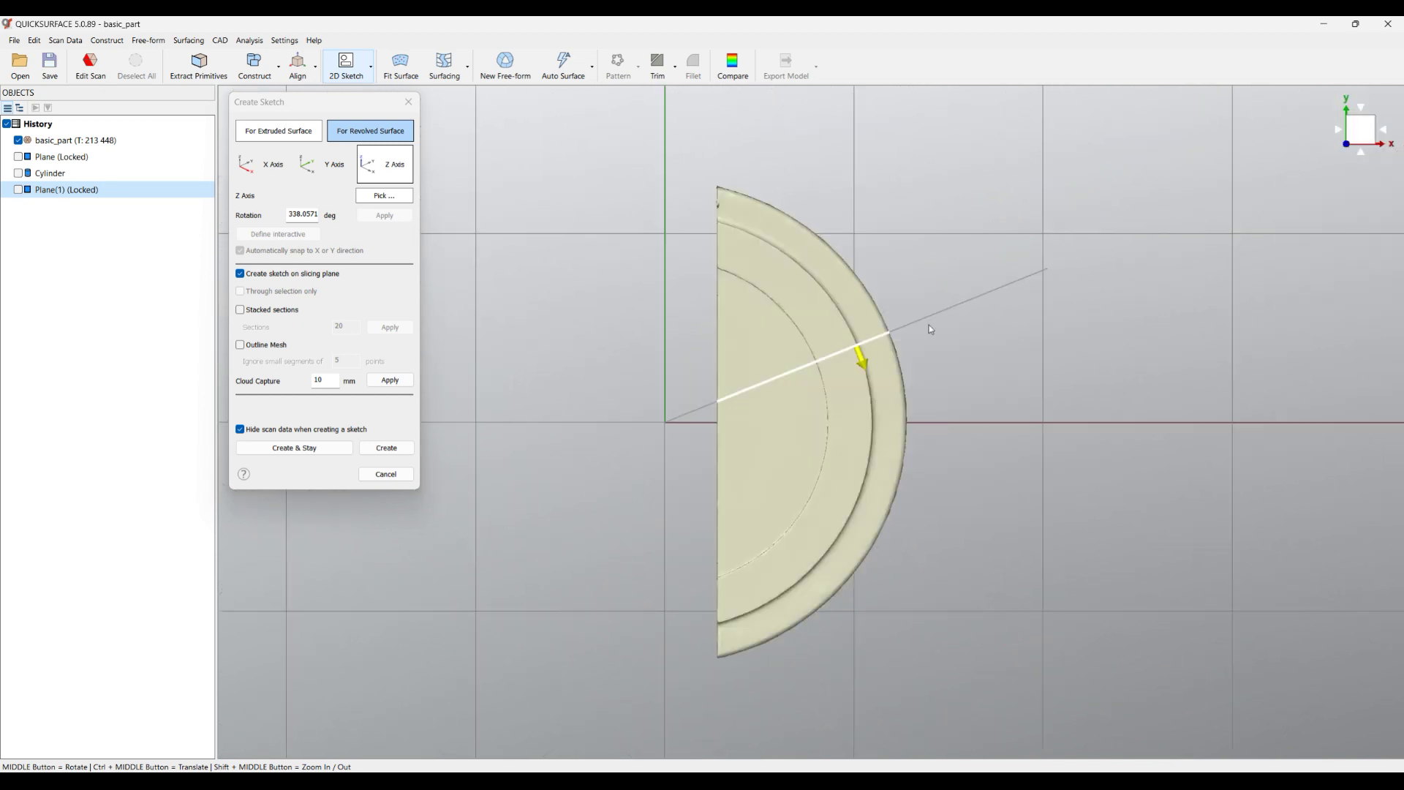
{"action": "mouse_move", "coordinate": [868, 368]}
{"action": "left_mouse_down"}
{"action": "mouse_move", "coordinate": [837, 304]}
{"action": "mouse_move", "coordinate": [849, 330]}
{"action": "left_mouse_up"}
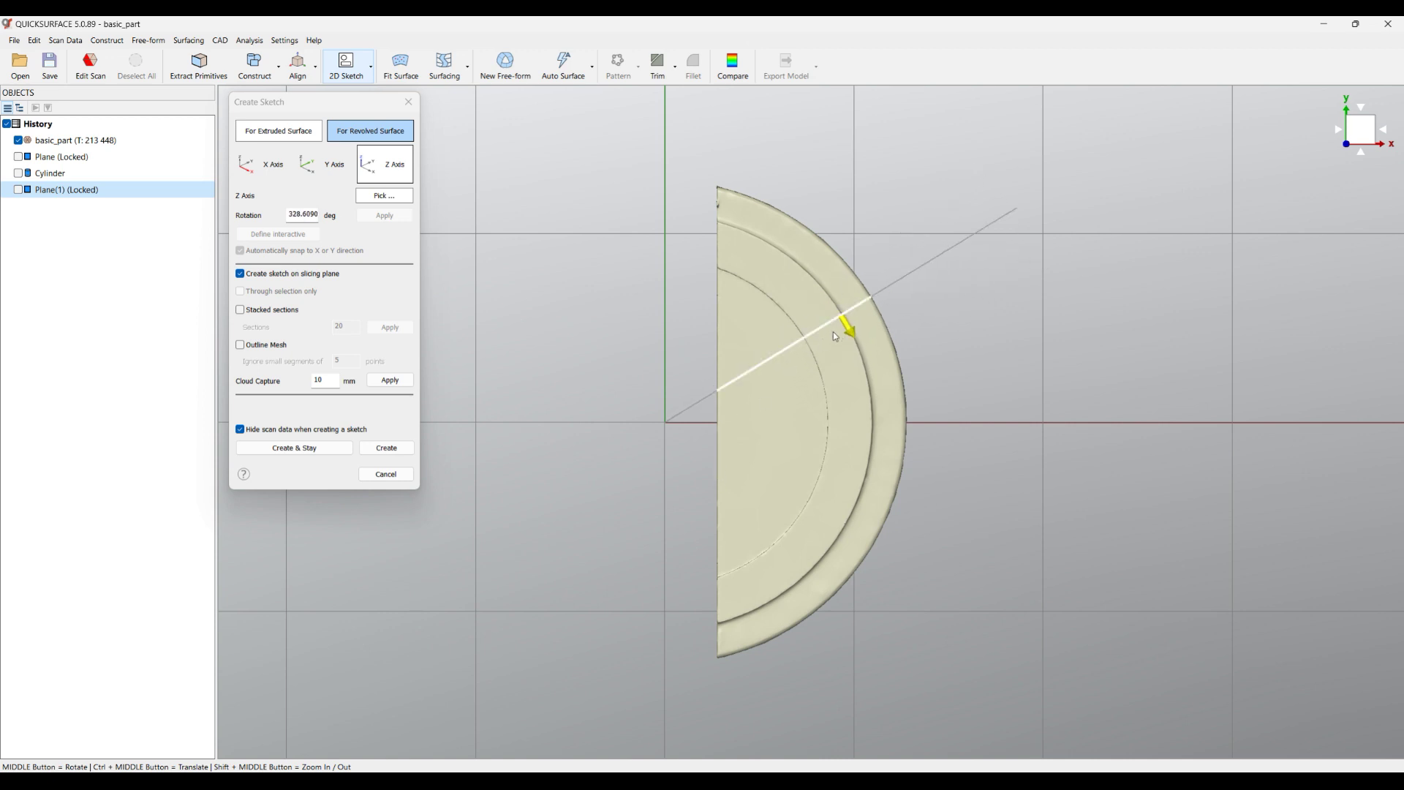
{"action": "middle_click_drag", "start_coordinate": [690, 518], "coordinate": [955, 307]}
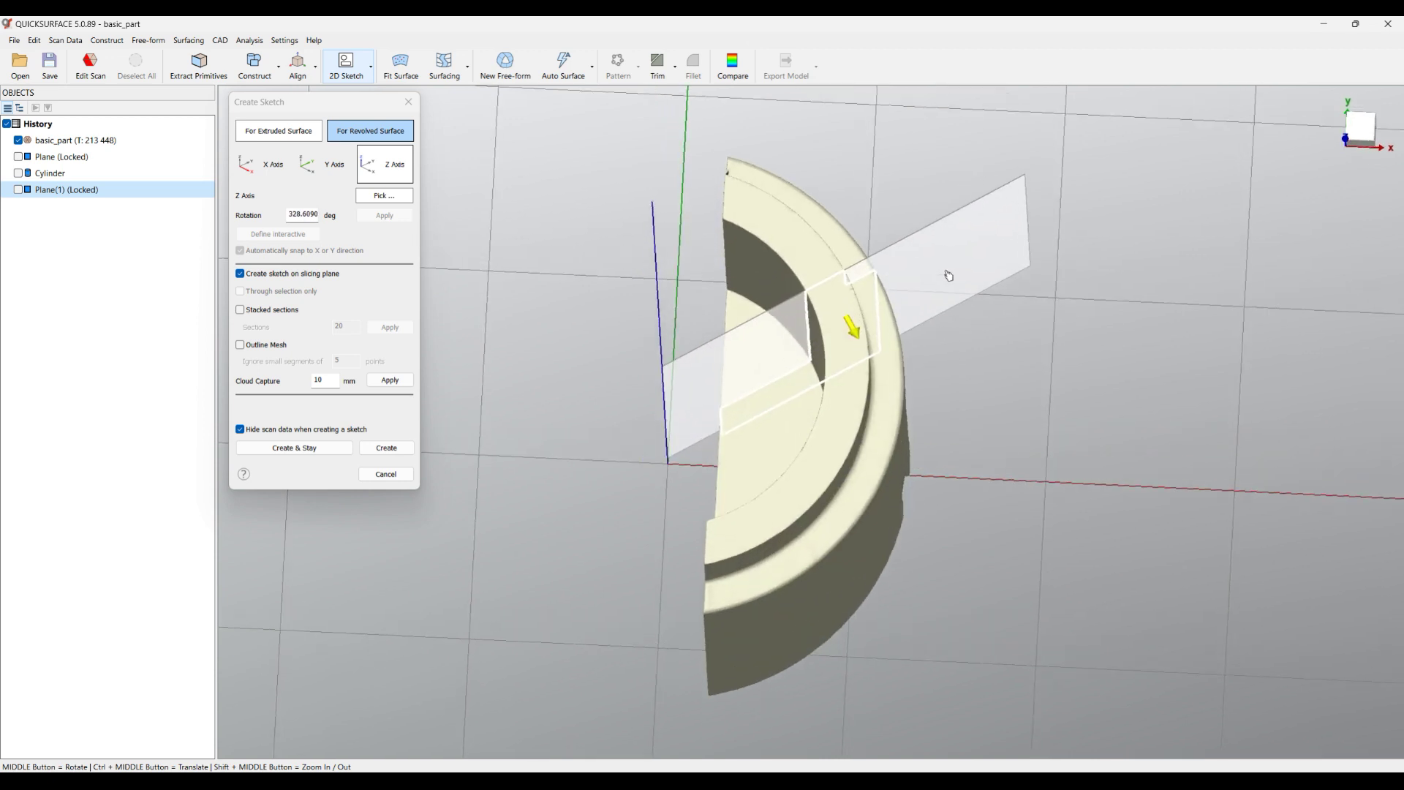
{"action": "mouse_move", "coordinate": [953, 257]}
{"action": "left_mouse_down"}
{"action": "mouse_move", "coordinate": [965, 283]}
{"action": "mouse_move", "coordinate": [951, 244]}
{"action": "left_mouse_up"}
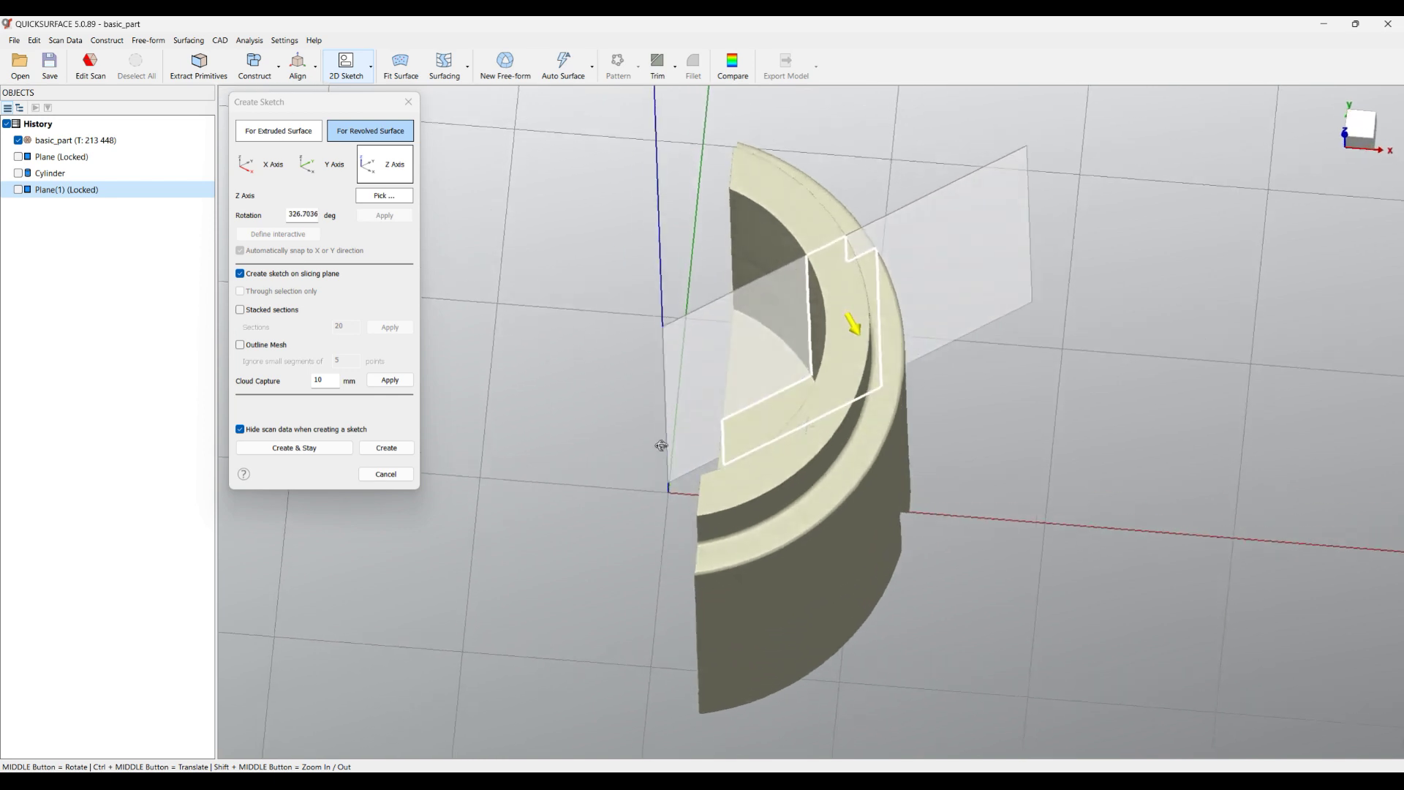
Step: Set the slicing plane's rotation to 30 degrees and create the sketch from that section
{"action": "double_click", "coordinate": [294, 216]}
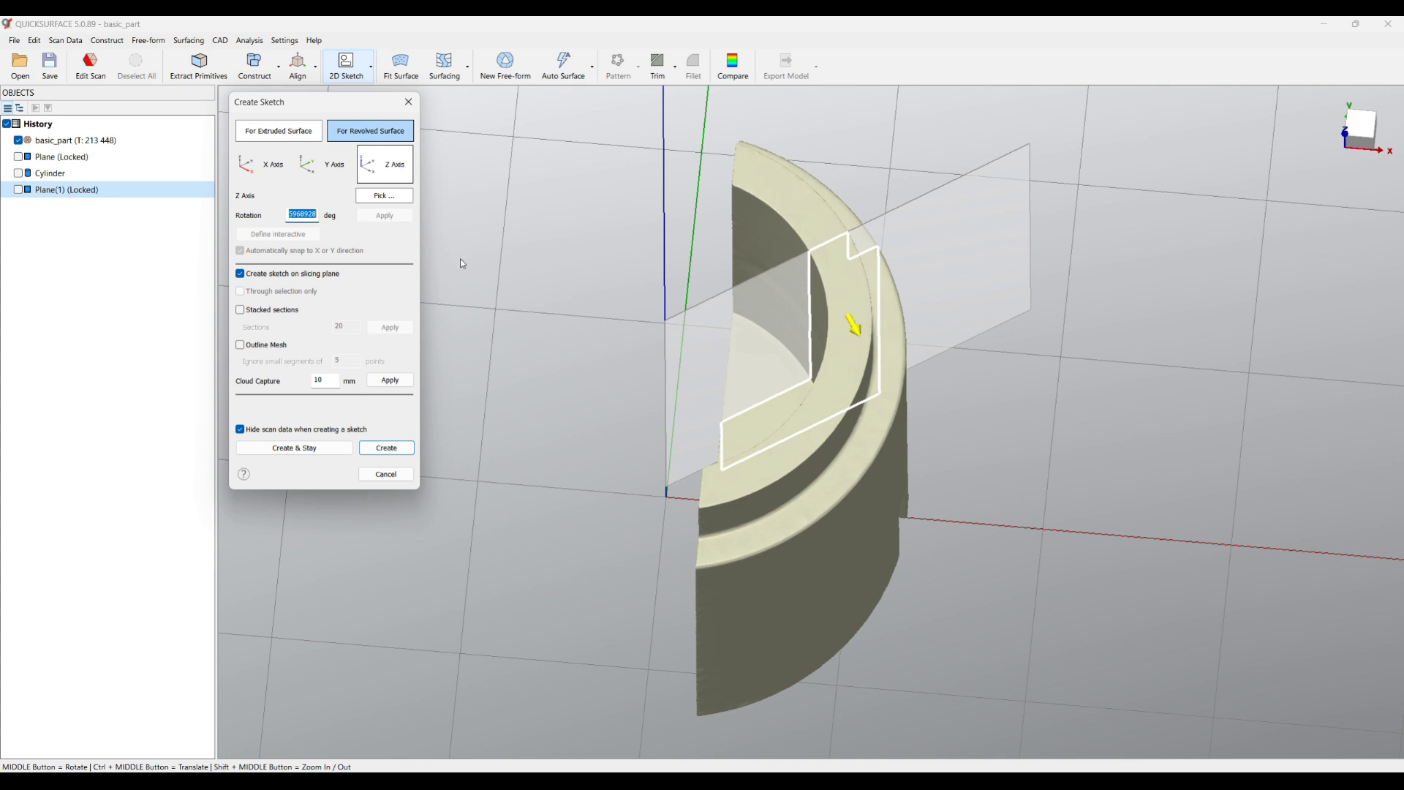
{"action": "type", "text": "30"}
{"action": "key", "text": "Tab"}
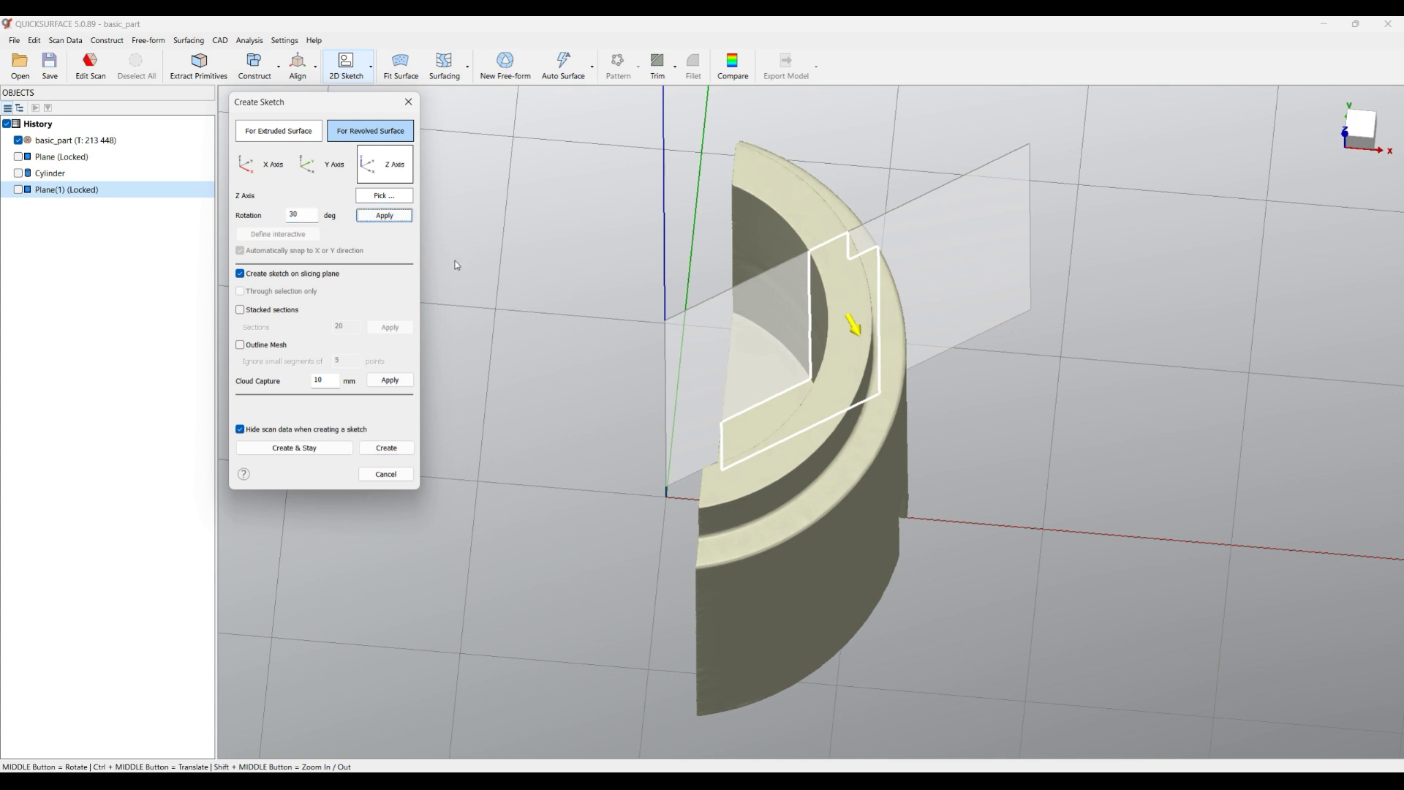
{"action": "left_click", "coordinate": [384, 215]}
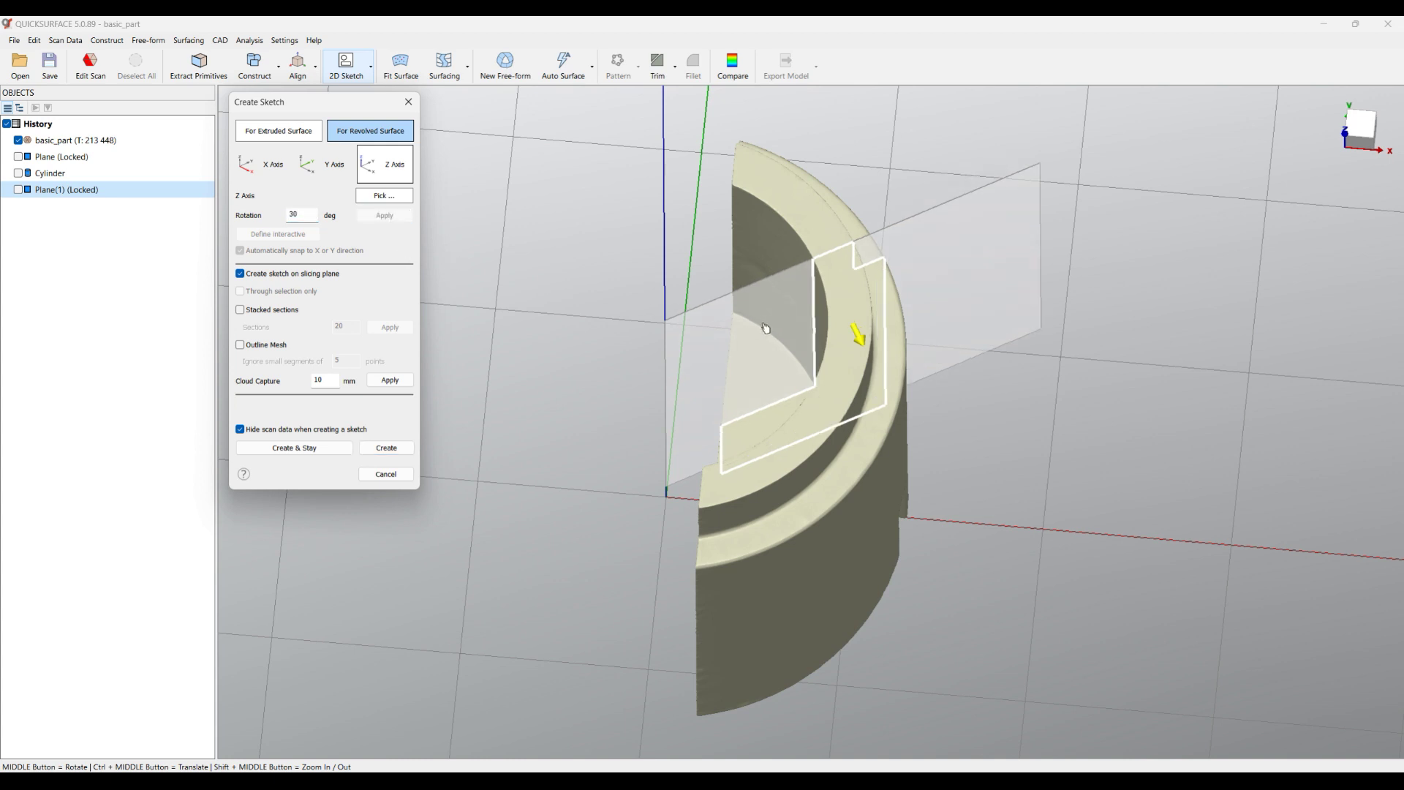
{"action": "left_click", "coordinate": [386, 447]}
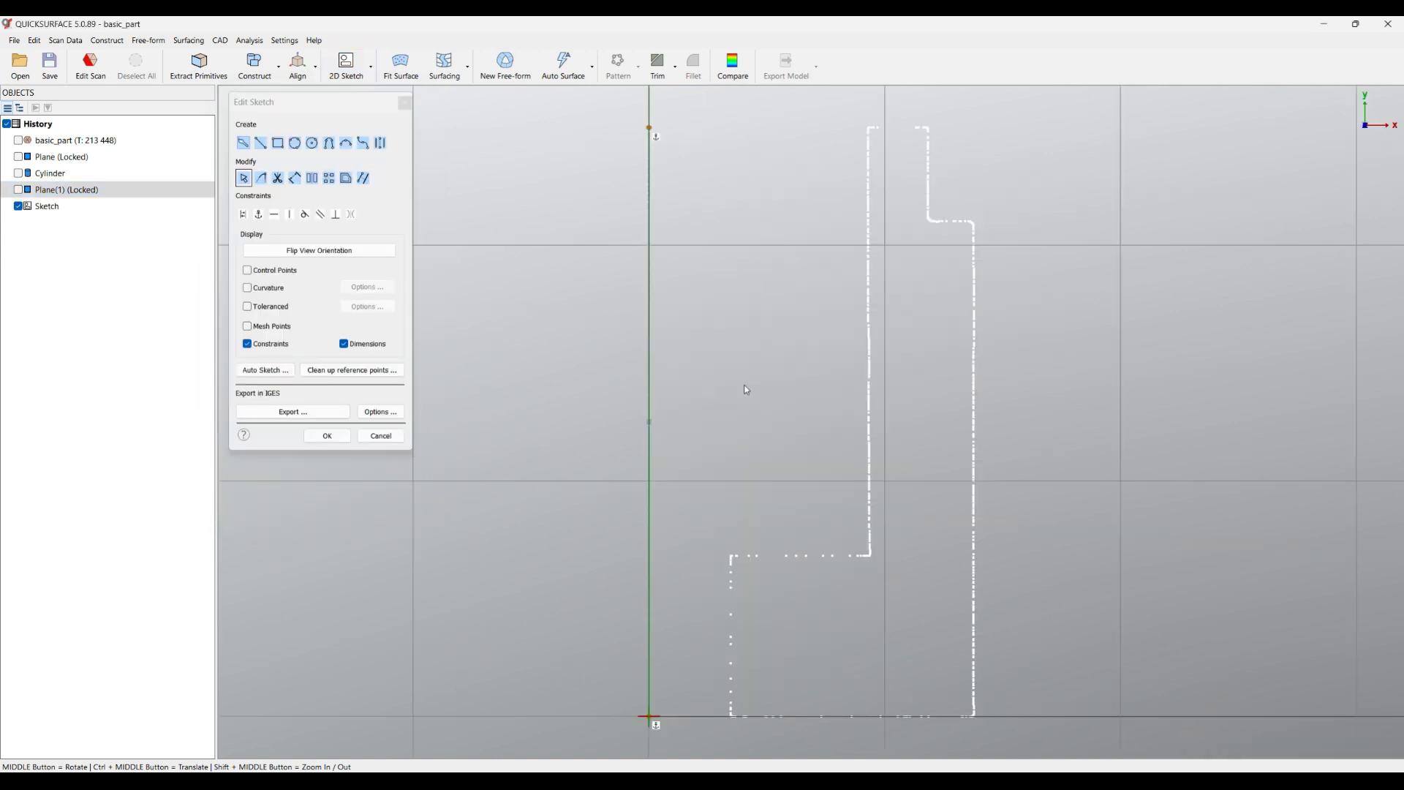
Step: Fit straight lines to the section's base edge, outer wall and the horizontal step ledge of the scanned profile
{"action": "right_click", "coordinate": [1353, 130]}
{"action": "left_click", "coordinate": [1346, 216]}
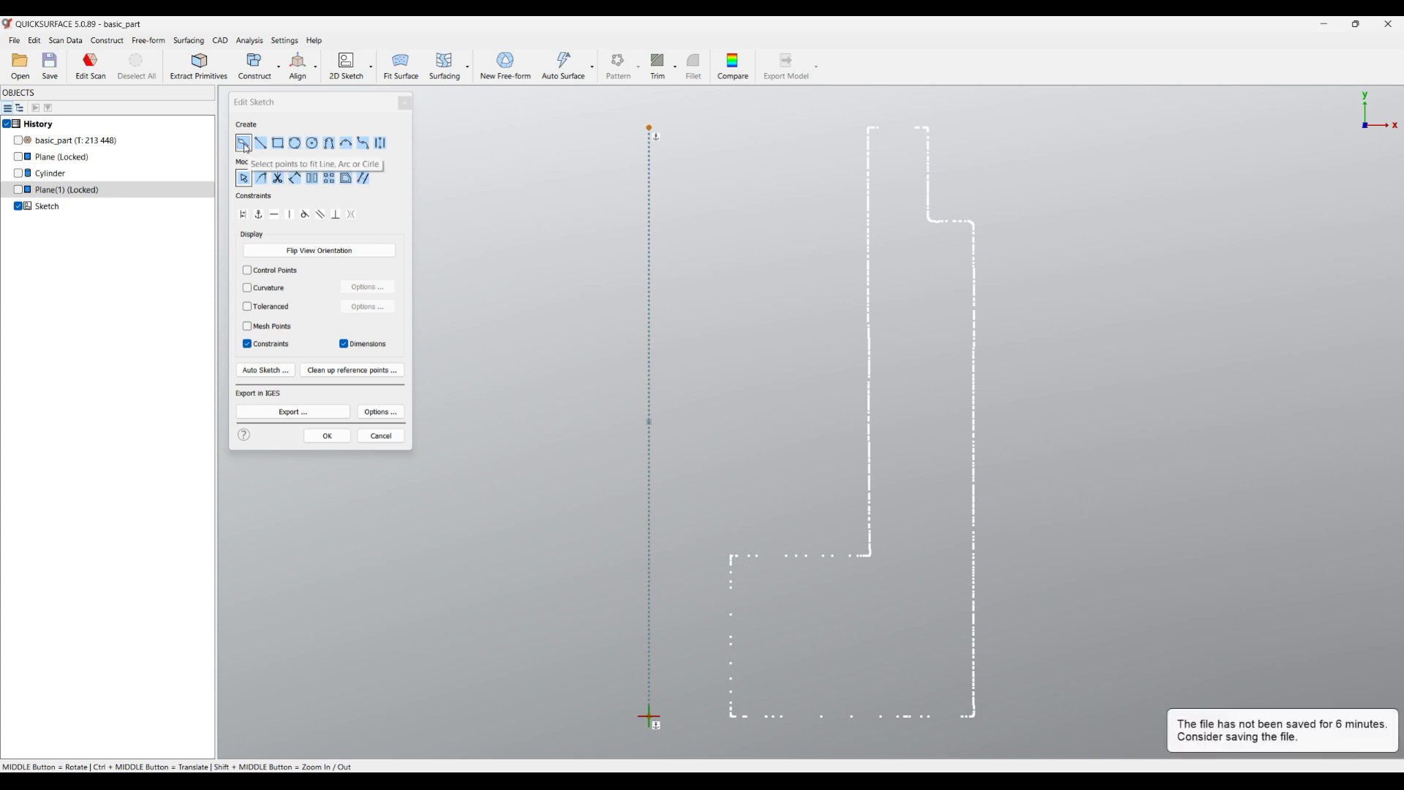
{"action": "left_click", "coordinate": [243, 143]}
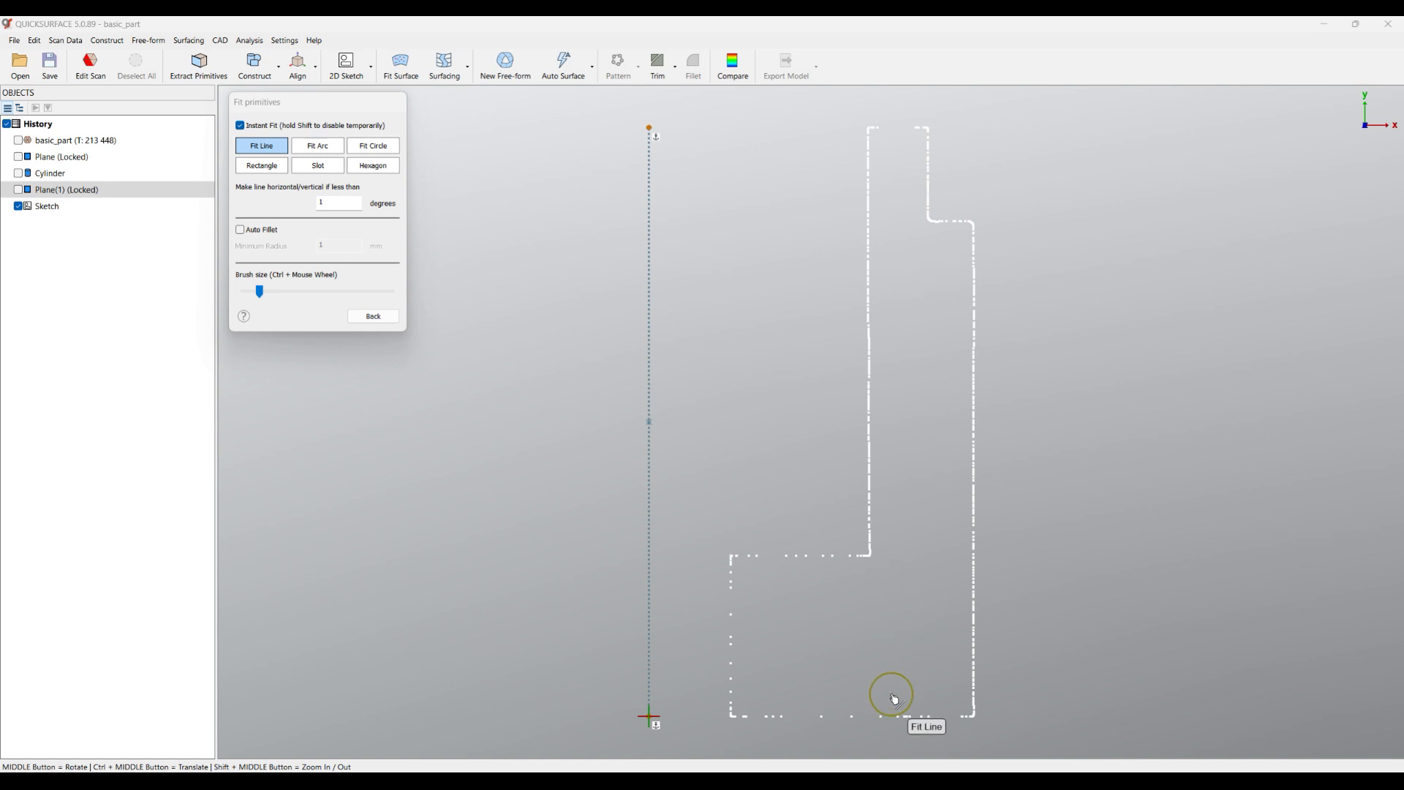
{"action": "left_click_drag", "start_coordinate": [758, 721], "coordinate": [951, 727]}
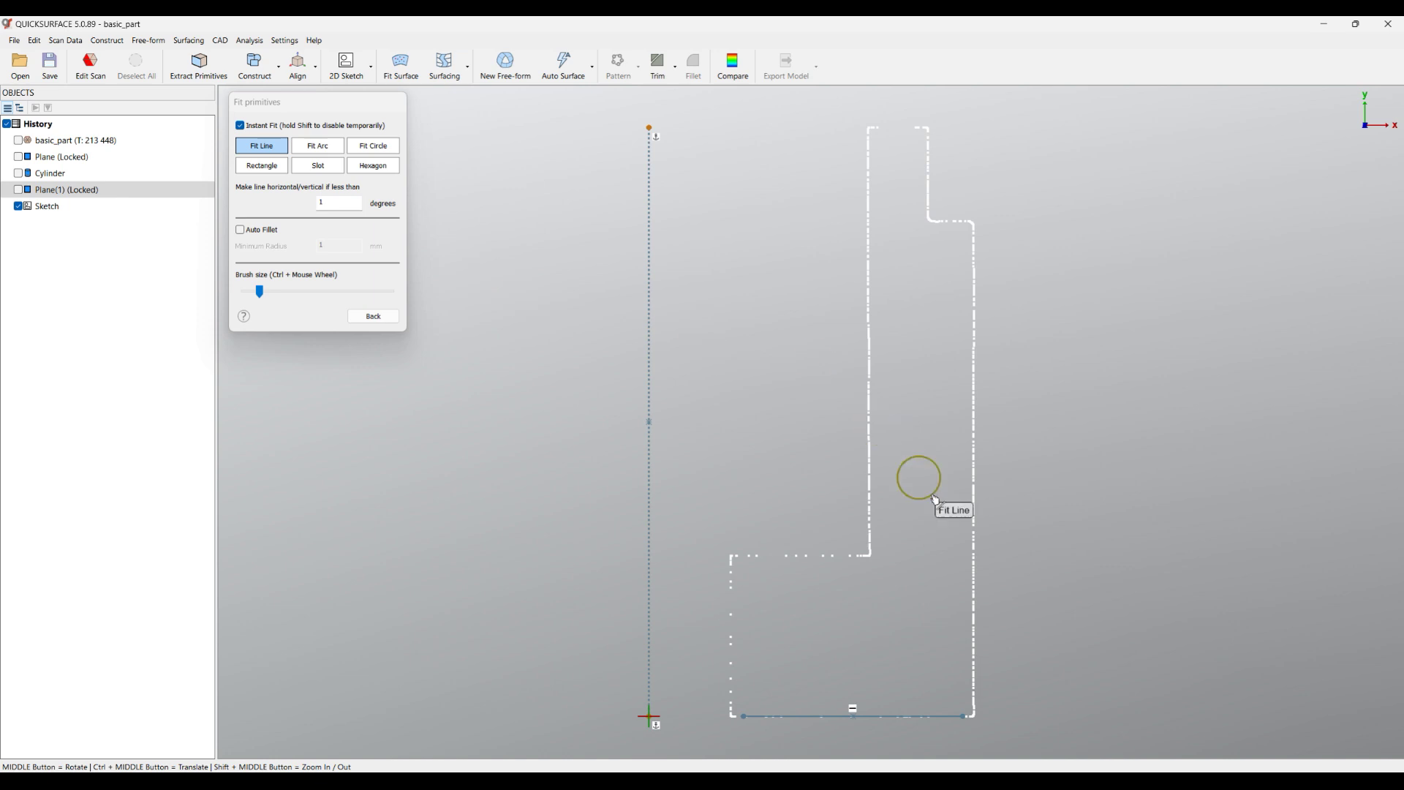
{"action": "left_click_drag", "start_coordinate": [981, 683], "coordinate": [975, 232]}
{"action": "scroll", "coordinate": [966, 221], "scroll_direction": "up", "scroll_amount": 5}
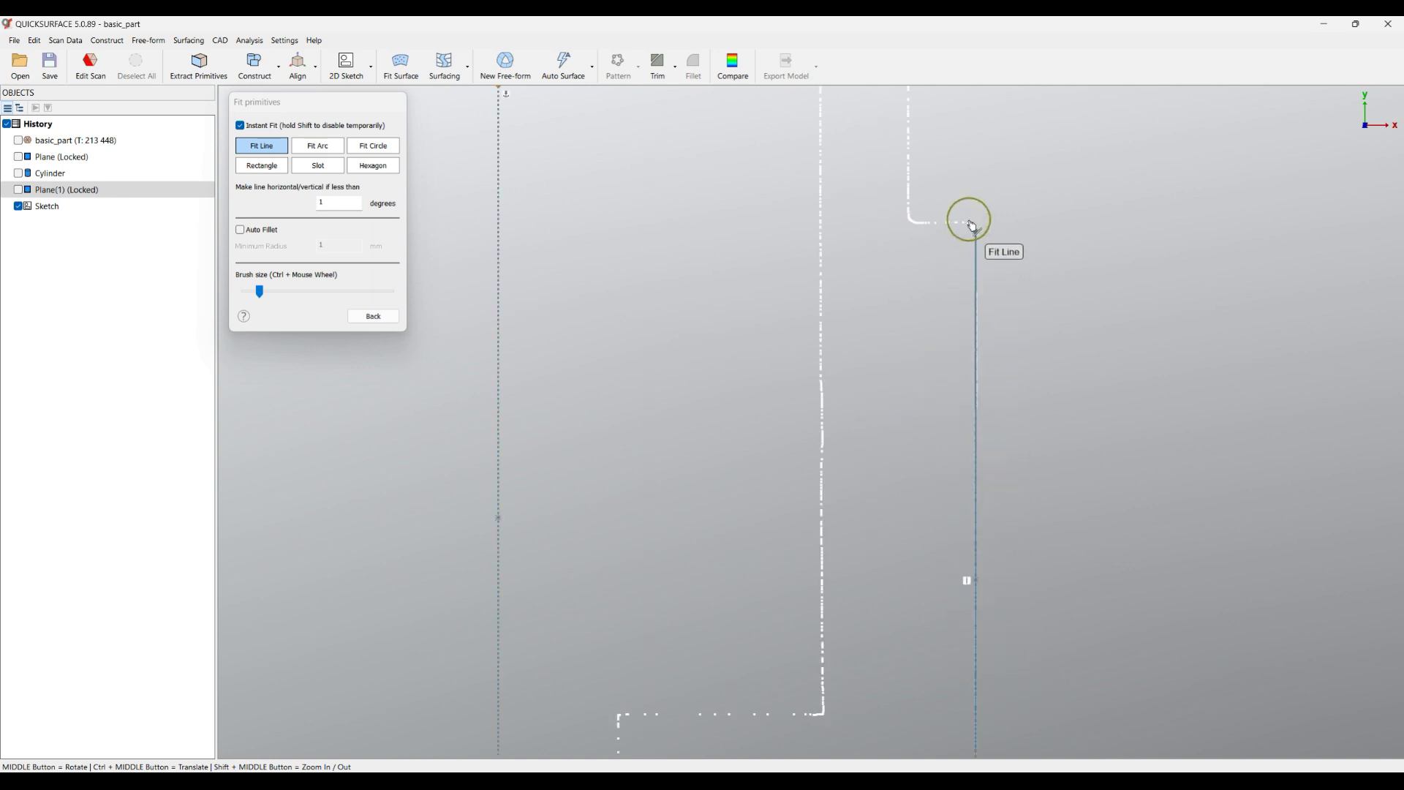
{"action": "left_click_drag", "start_coordinate": [955, 223], "coordinate": [901, 228]}
{"action": "scroll", "coordinate": [900, 373], "scroll_direction": "down", "scroll_amount": 5}
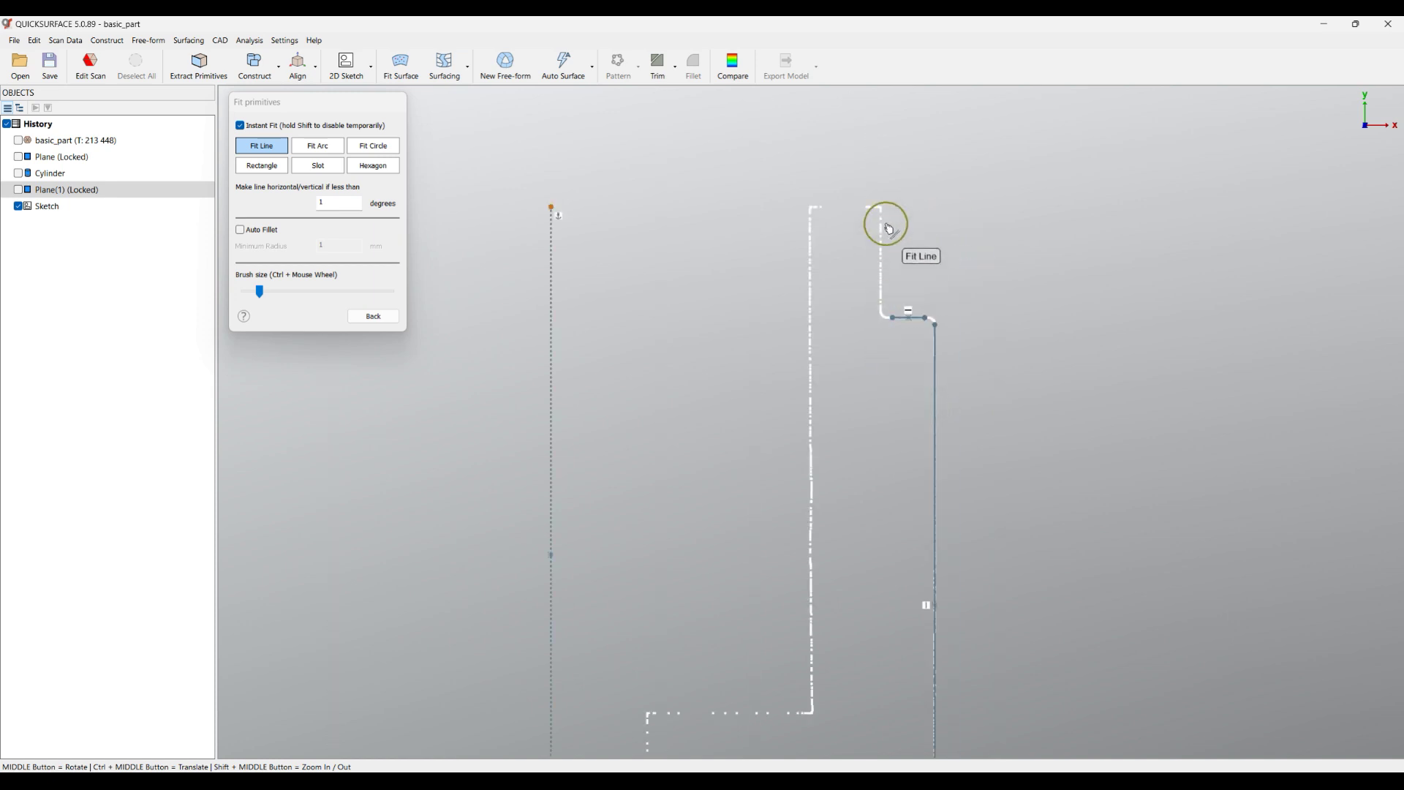
Step: Fit lines to the short wall above the ledge, the top rim, the inner bore wall and the bore floor
{"action": "left_click_drag", "start_coordinate": [885, 232], "coordinate": [882, 286]}
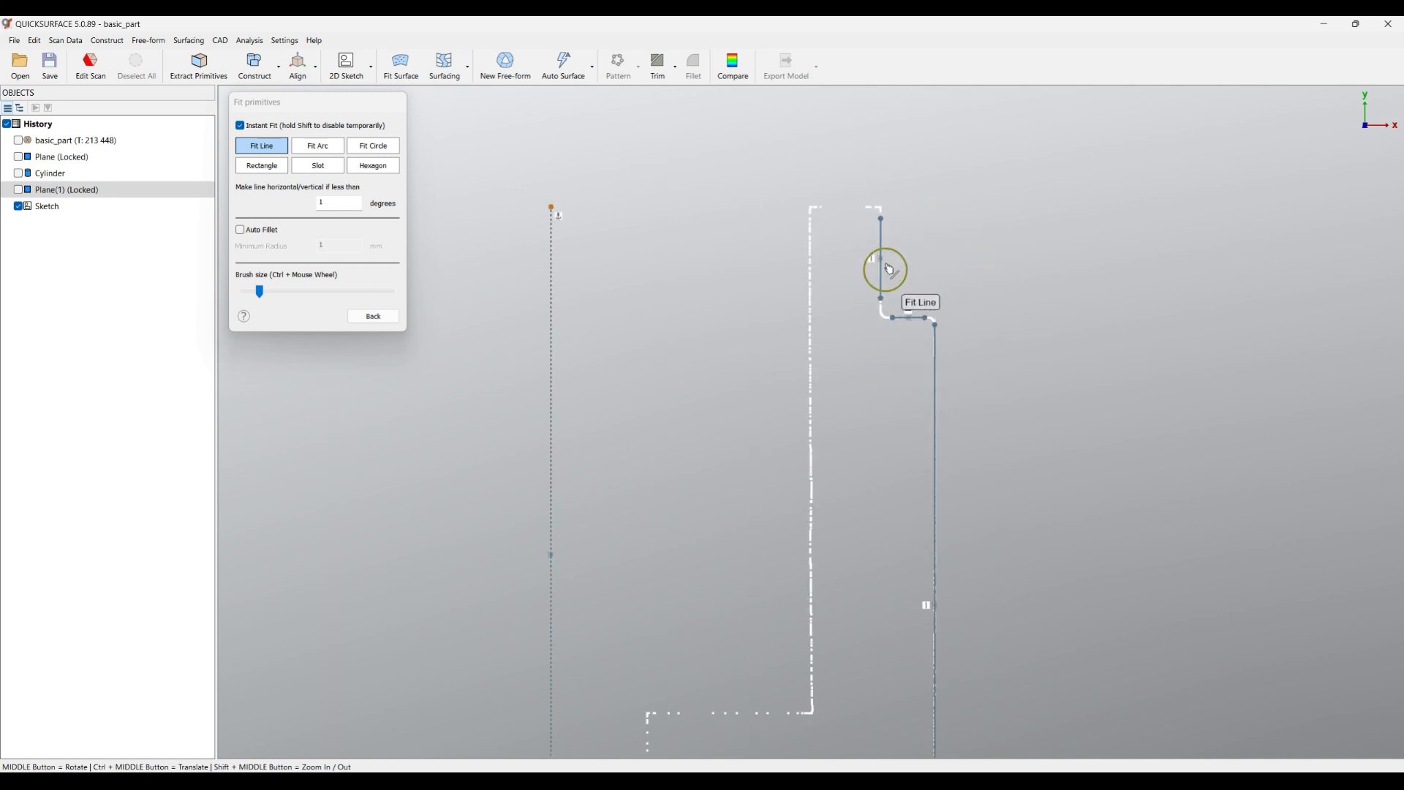
{"action": "mouse_move", "coordinate": [860, 217]}
{"action": "left_mouse_down"}
{"action": "mouse_move", "coordinate": [805, 287]}
{"action": "mouse_move", "coordinate": [787, 280]}
{"action": "mouse_move", "coordinate": [811, 252]}
{"action": "mouse_move", "coordinate": [811, 662]}
{"action": "left_mouse_up"}
{"action": "scroll", "coordinate": [754, 327], "scroll_direction": "down", "scroll_amount": 3}
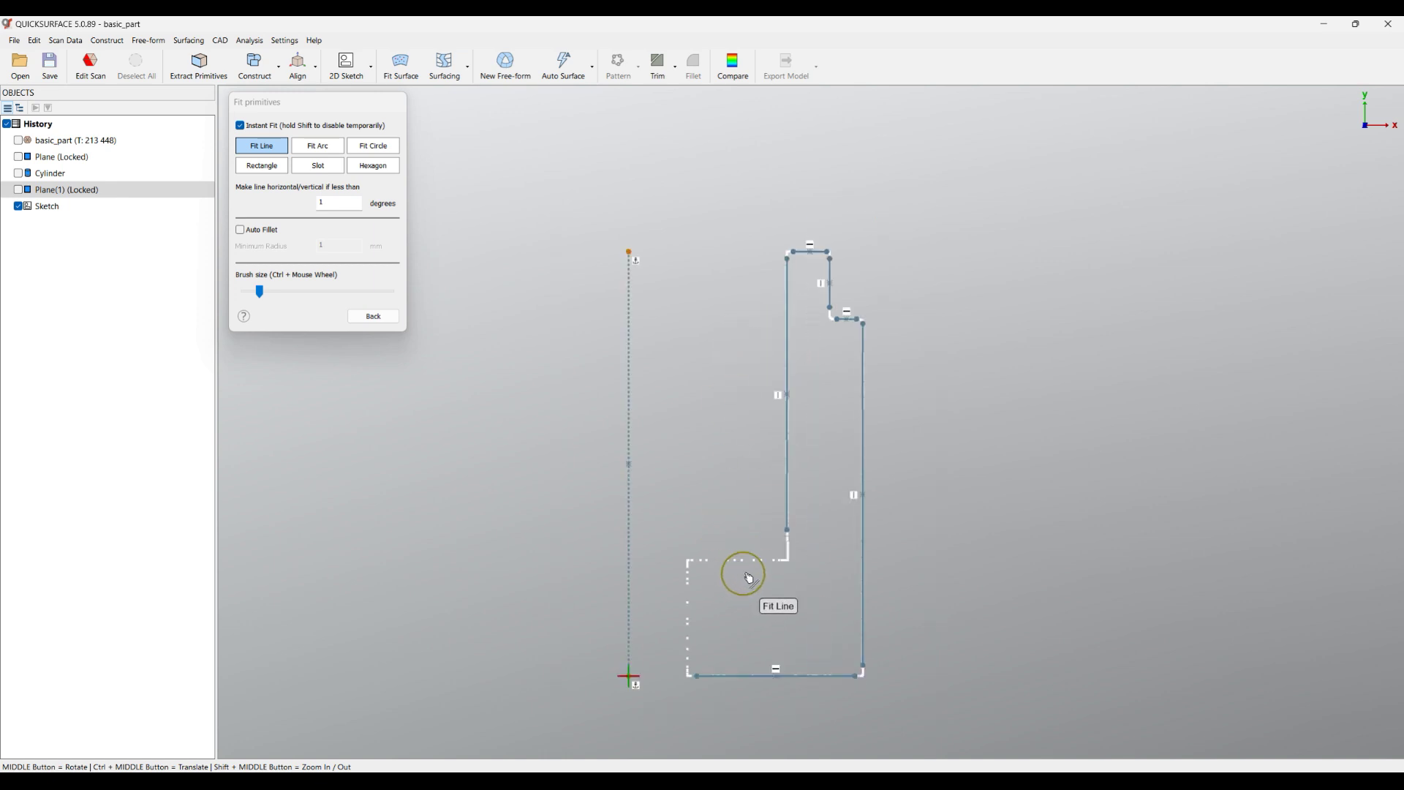
{"action": "left_click_drag", "start_coordinate": [751, 578], "coordinate": [713, 574]}
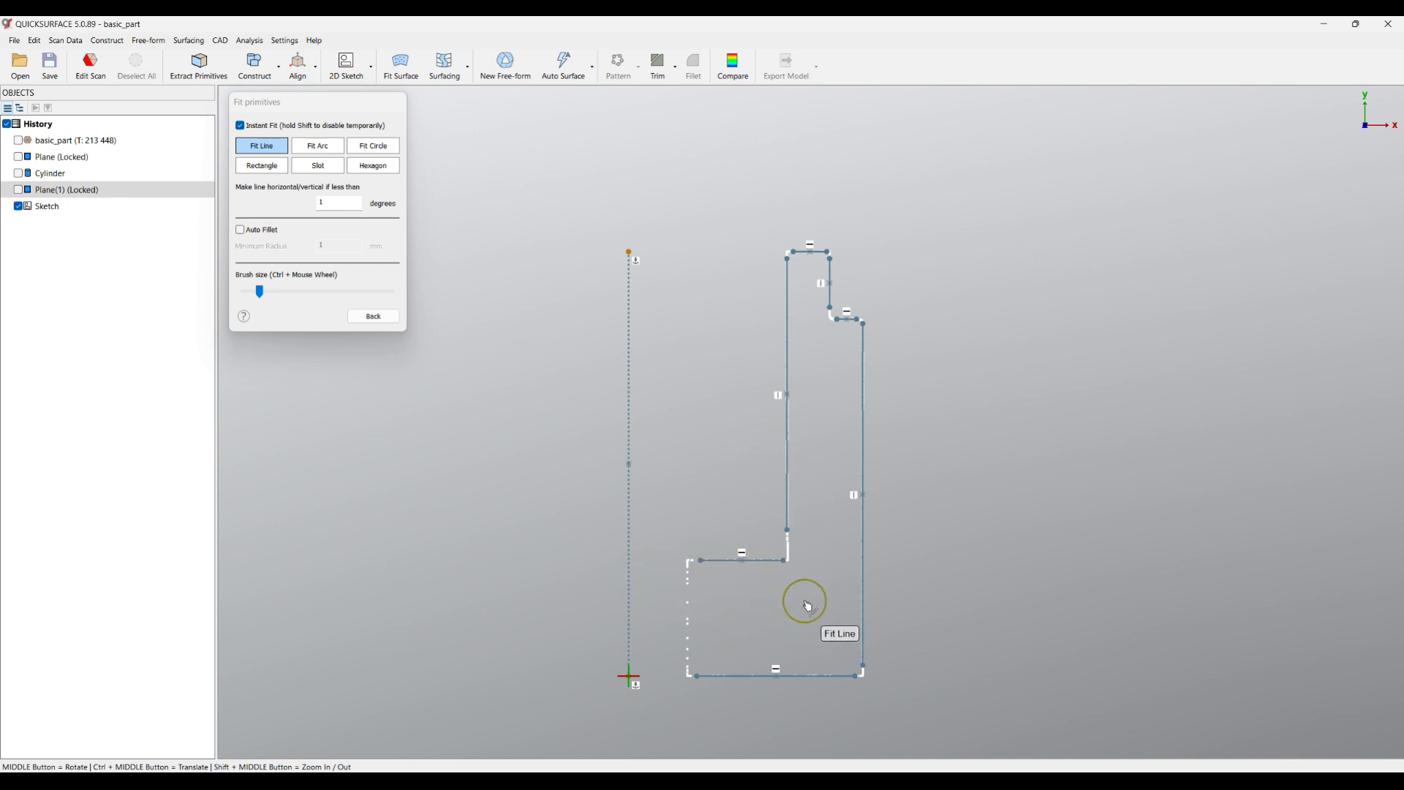
{"action": "left_click", "coordinate": [373, 317]}
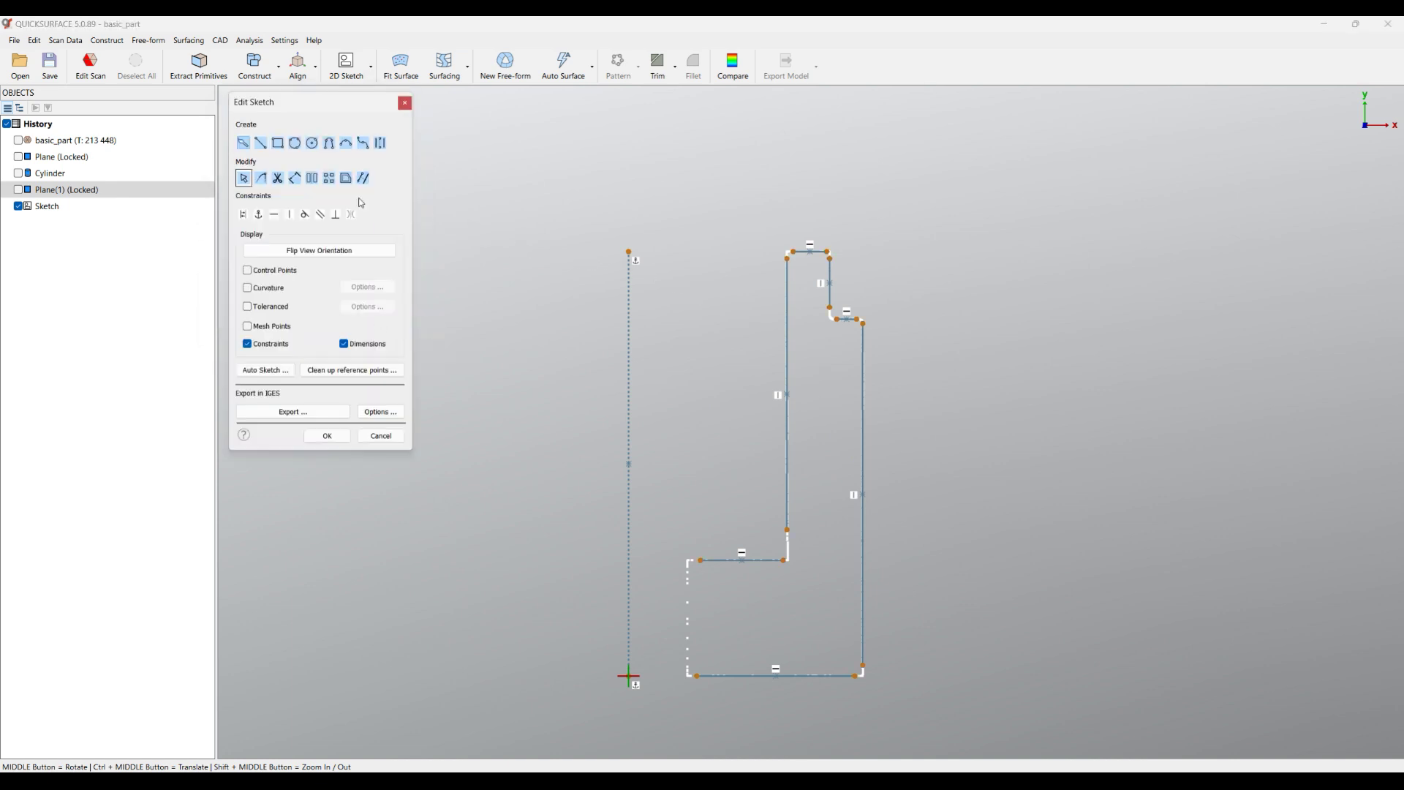
Step: Corner-trim the fitted lines into sharp corners along the rim, step, outer base and bore floor, leaving the axis-side ends open
{"action": "left_click", "coordinate": [261, 179]}
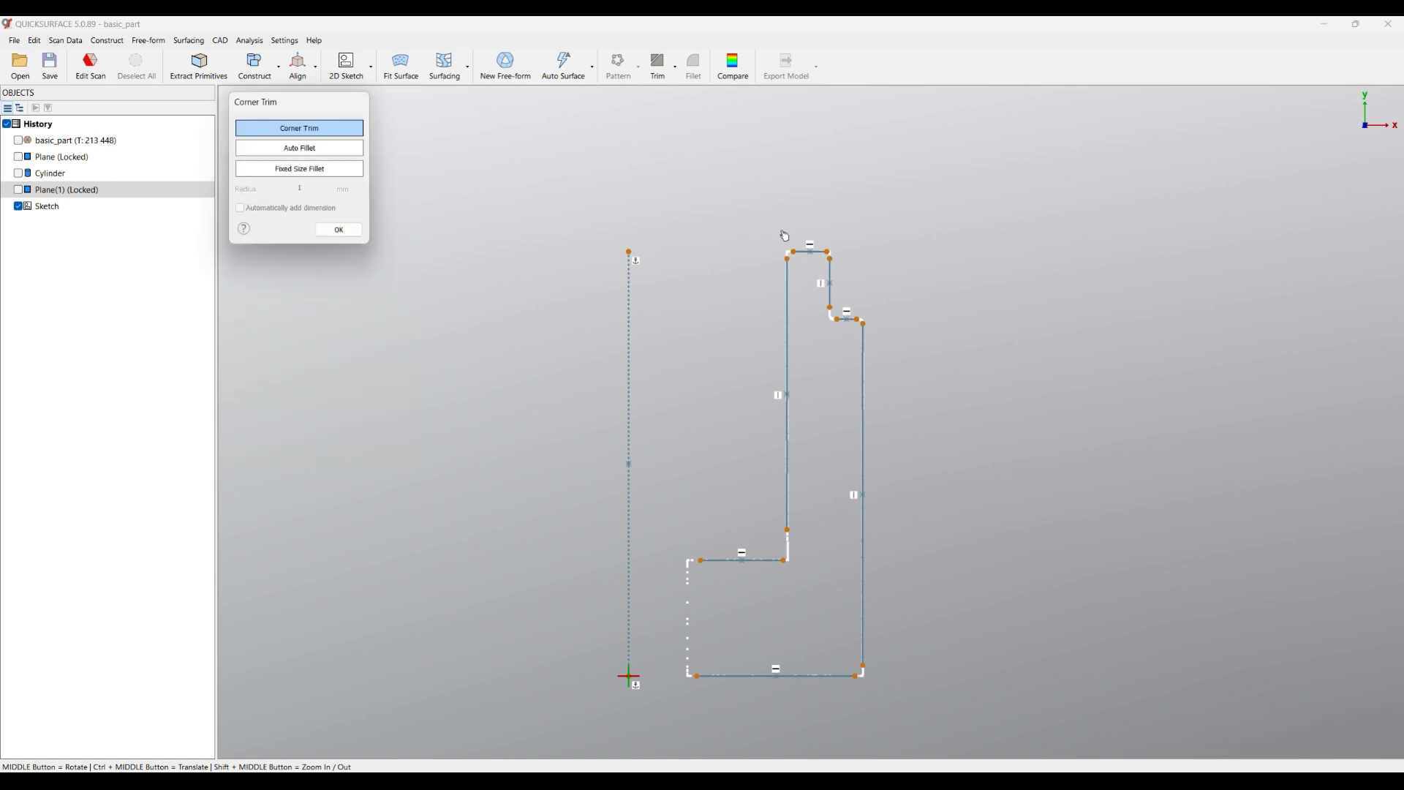
{"action": "mouse_move", "coordinate": [777, 226]}
{"action": "left_mouse_down"}
{"action": "mouse_move", "coordinate": [777, 265]}
{"action": "mouse_move", "coordinate": [800, 272]}
{"action": "mouse_move", "coordinate": [797, 285]}
{"action": "mouse_move", "coordinate": [848, 239]}
{"action": "mouse_move", "coordinate": [818, 269]}
{"action": "mouse_move", "coordinate": [833, 282]}
{"action": "mouse_move", "coordinate": [820, 306]}
{"action": "mouse_move", "coordinate": [830, 338]}
{"action": "mouse_move", "coordinate": [852, 311]}
{"action": "mouse_move", "coordinate": [868, 346]}
{"action": "left_mouse_up"}
{"action": "mouse_move", "coordinate": [901, 641]}
{"action": "left_mouse_down"}
{"action": "mouse_move", "coordinate": [852, 662]}
{"action": "mouse_move", "coordinate": [877, 698]}
{"action": "mouse_move", "coordinate": [901, 647]}
{"action": "left_mouse_up"}
{"action": "mouse_move", "coordinate": [814, 541]}
{"action": "left_mouse_down"}
{"action": "mouse_move", "coordinate": [769, 560]}
{"action": "mouse_move", "coordinate": [800, 575]}
{"action": "left_mouse_up"}
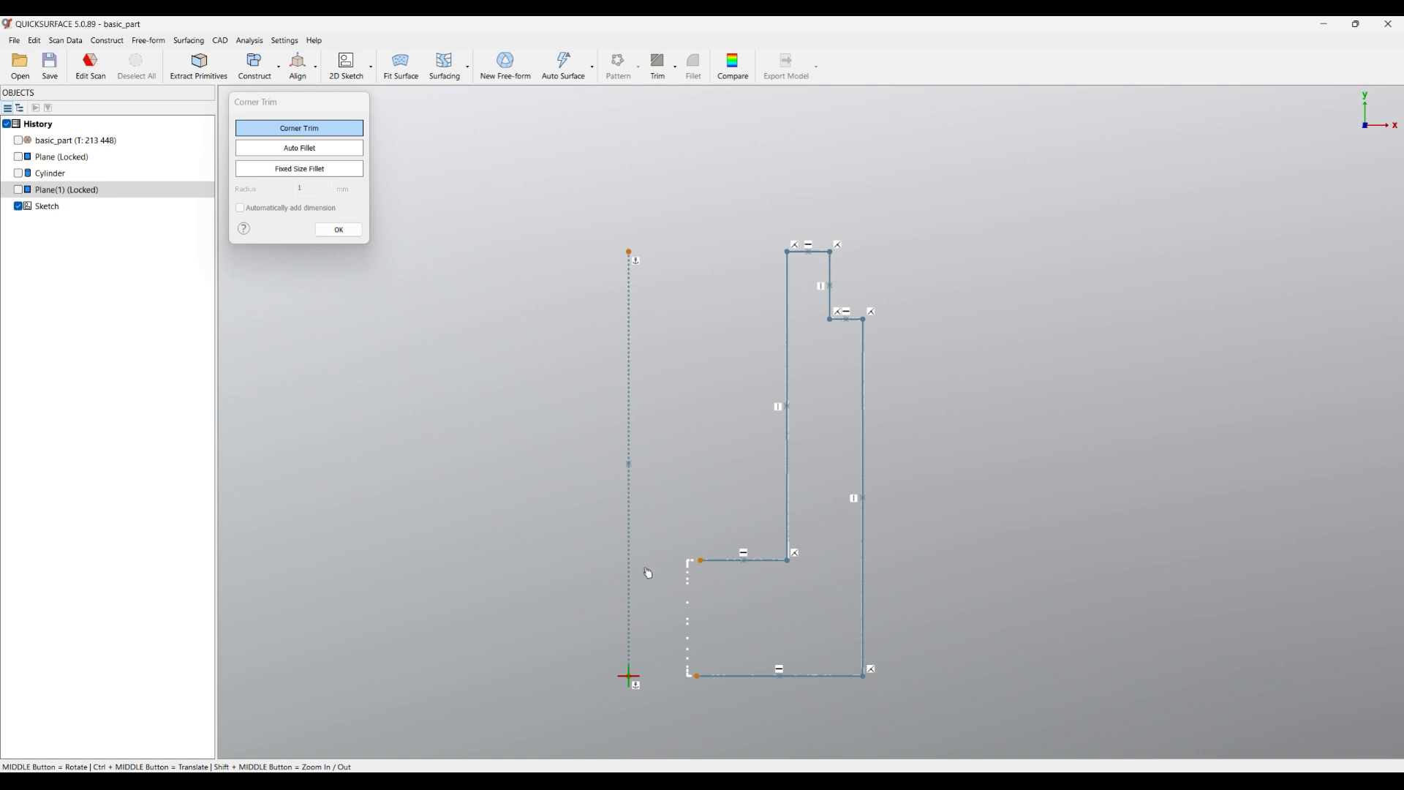
{"action": "left_click", "coordinate": [346, 230]}
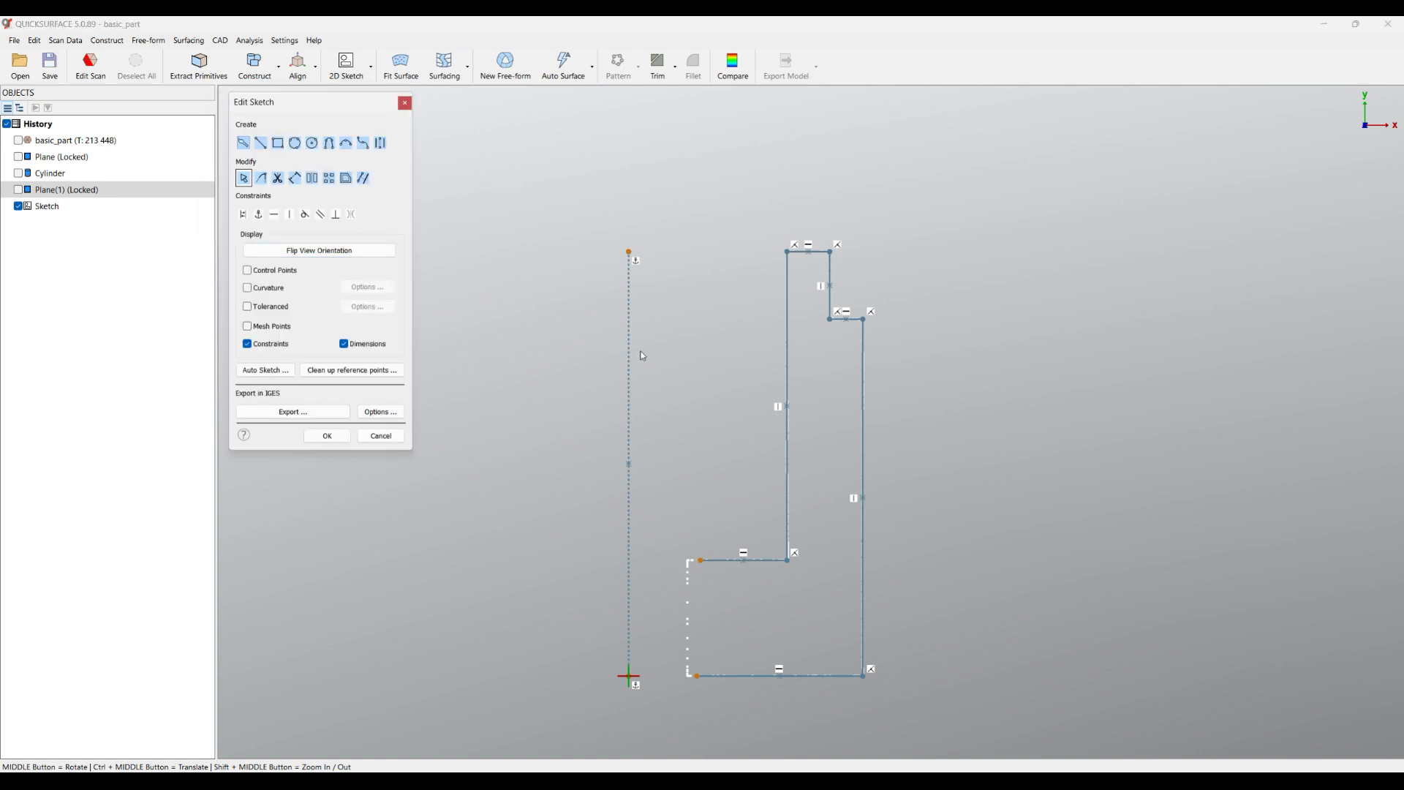
Step: Extend the open end of the base line to the origin and the bore floor line to the axis, and accept the sketch
{"action": "left_click_drag", "start_coordinate": [700, 679], "coordinate": [634, 683]}
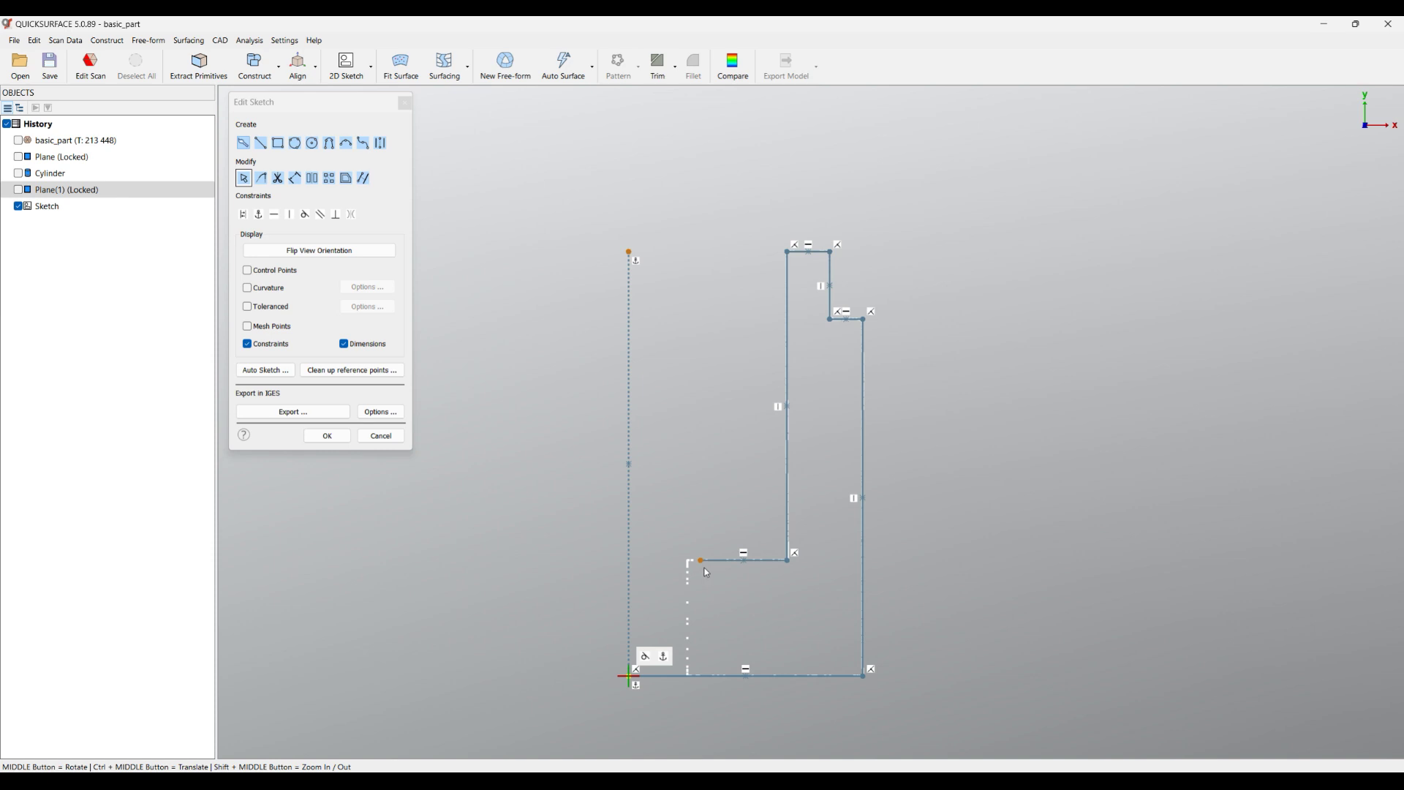
{"action": "mouse_move", "coordinate": [702, 563]}
{"action": "left_mouse_down"}
{"action": "mouse_move", "coordinate": [686, 561]}
{"action": "mouse_move", "coordinate": [684, 534]}
{"action": "mouse_move", "coordinate": [683, 567]}
{"action": "mouse_move", "coordinate": [636, 567]}
{"action": "left_mouse_up"}
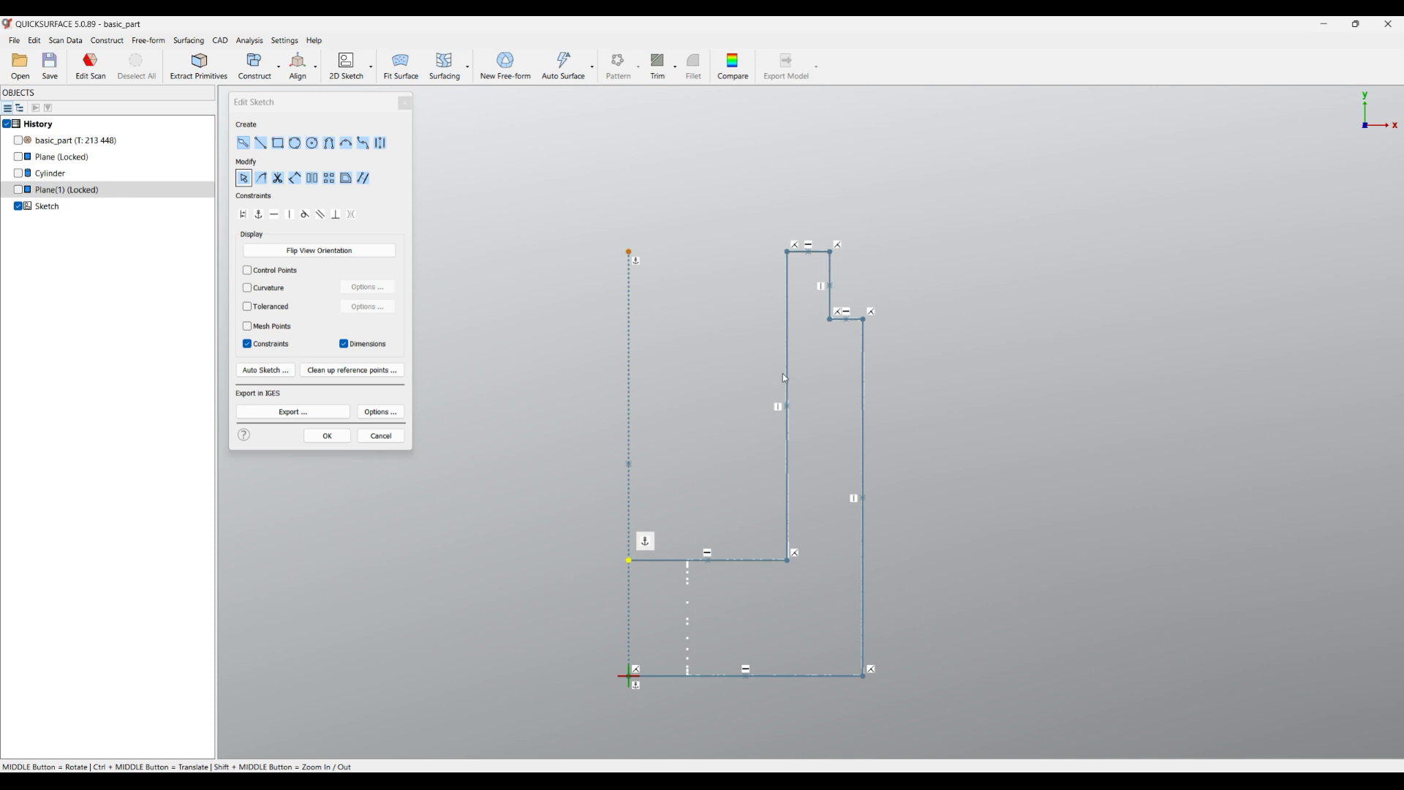
{"action": "left_click", "coordinate": [336, 438]}
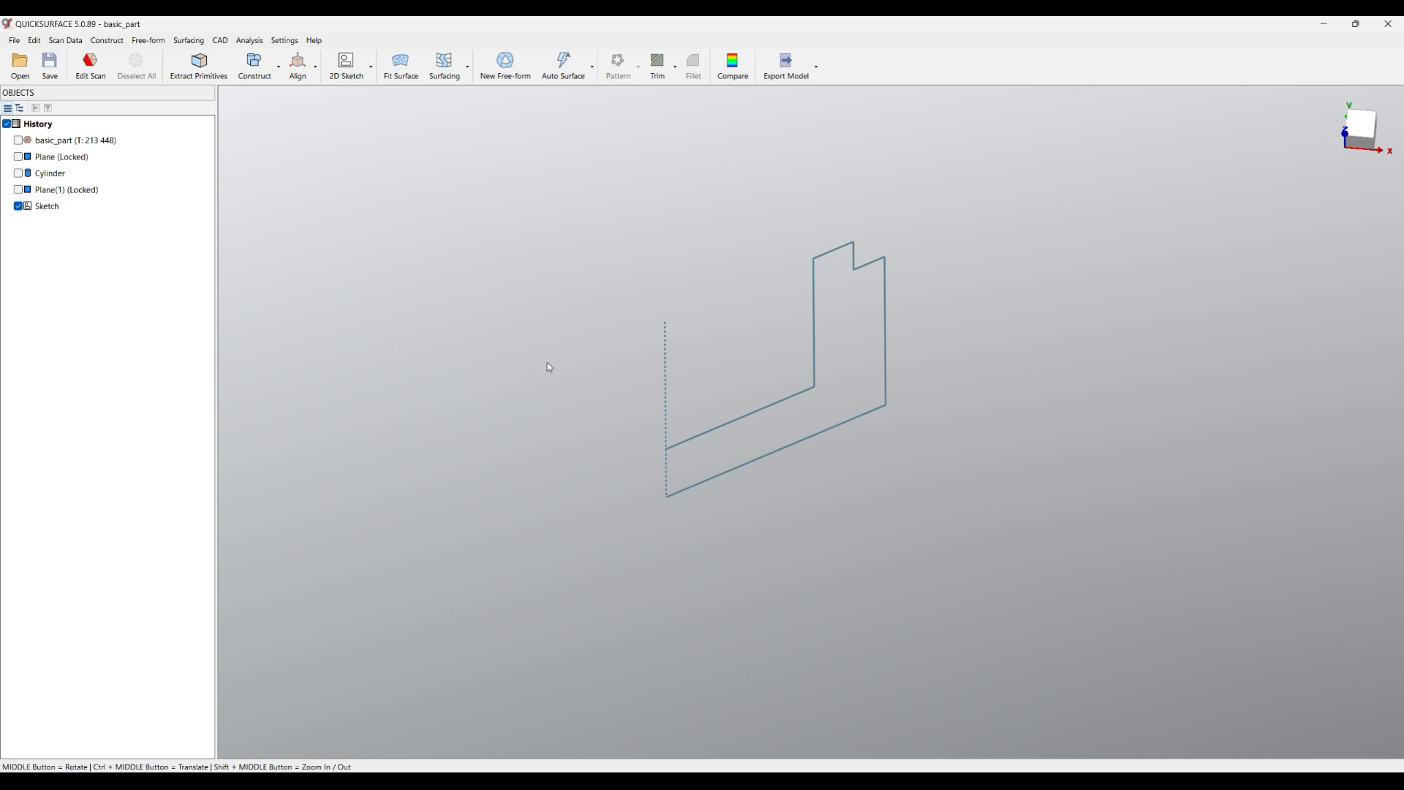
Step: Revolve the section sketch fully around its axis line as a new solid
{"action": "left_click", "coordinate": [732, 428]}
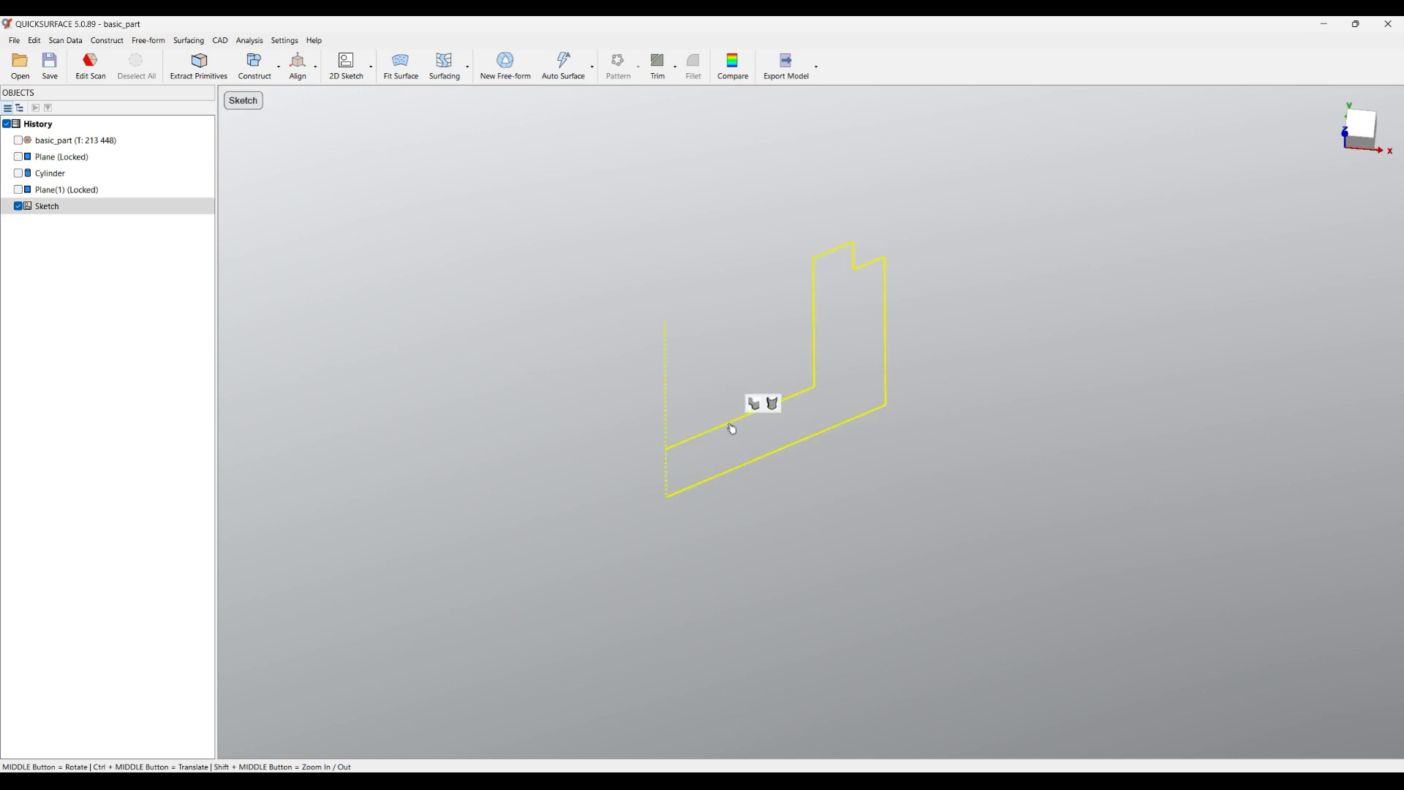
{"action": "left_click", "coordinate": [773, 406]}
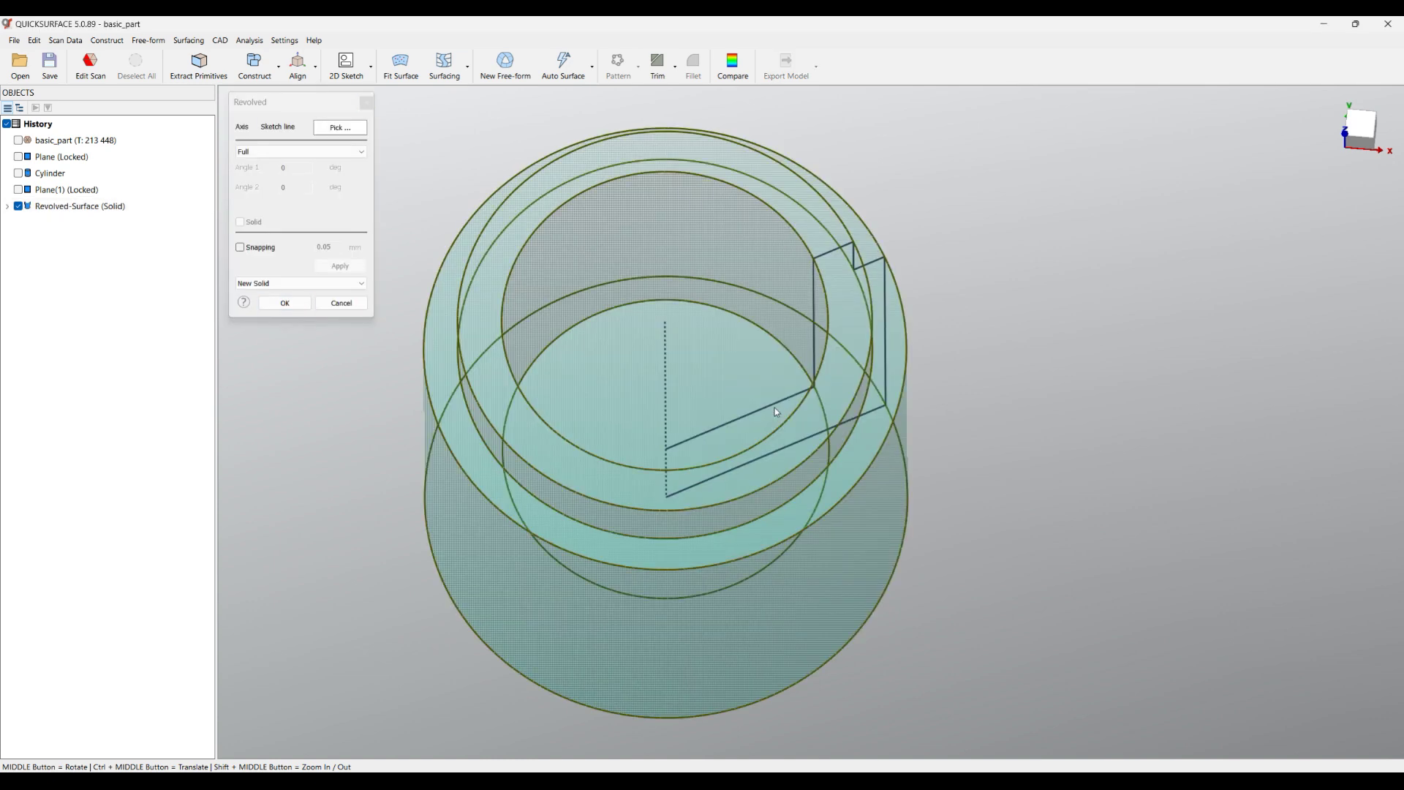
{"action": "left_click", "coordinate": [295, 304]}
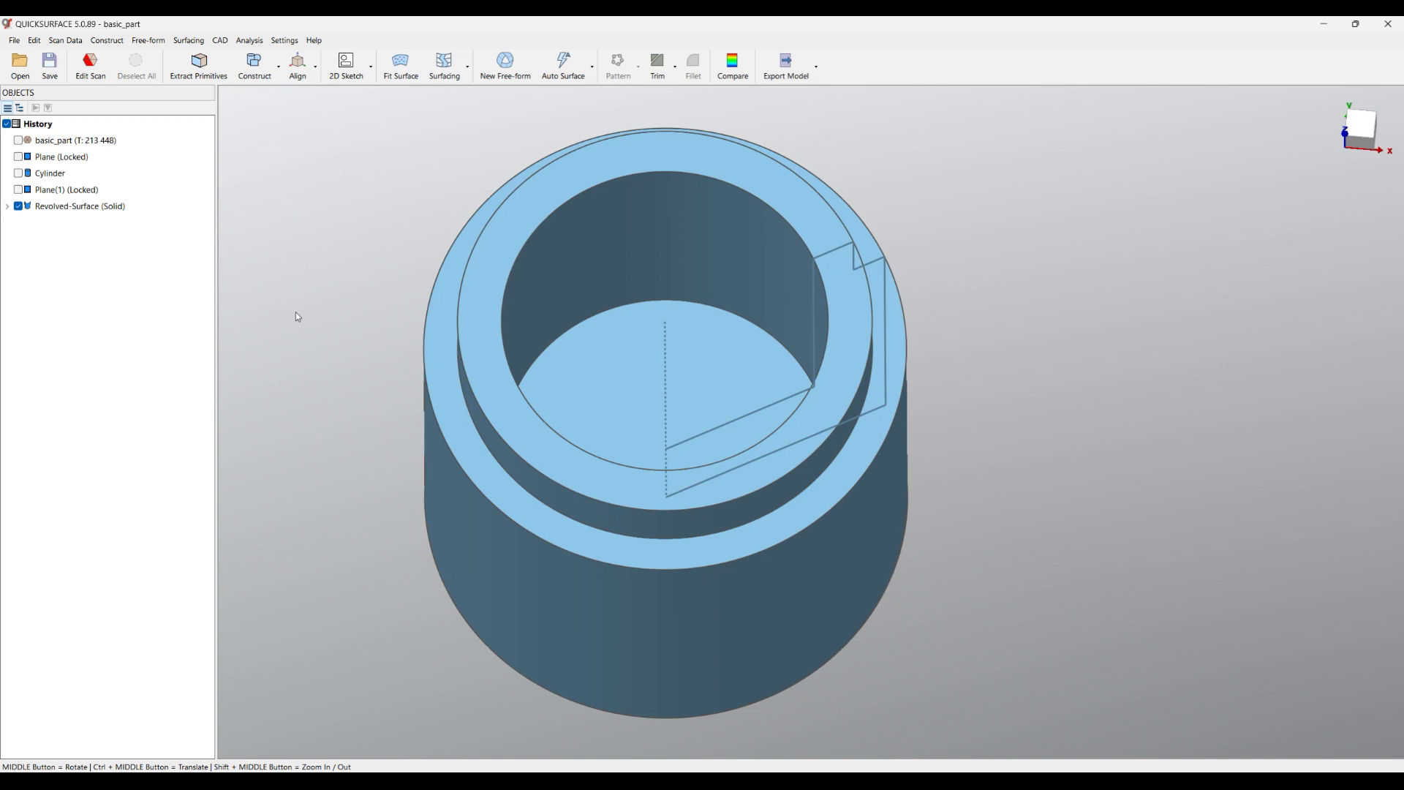
Step: Hide the revolved body's source sketch and show the basic_part scan overlaid on the solid for comparison
{"action": "middle_click_drag", "start_coordinate": [741, 484], "coordinate": [691, 384]}
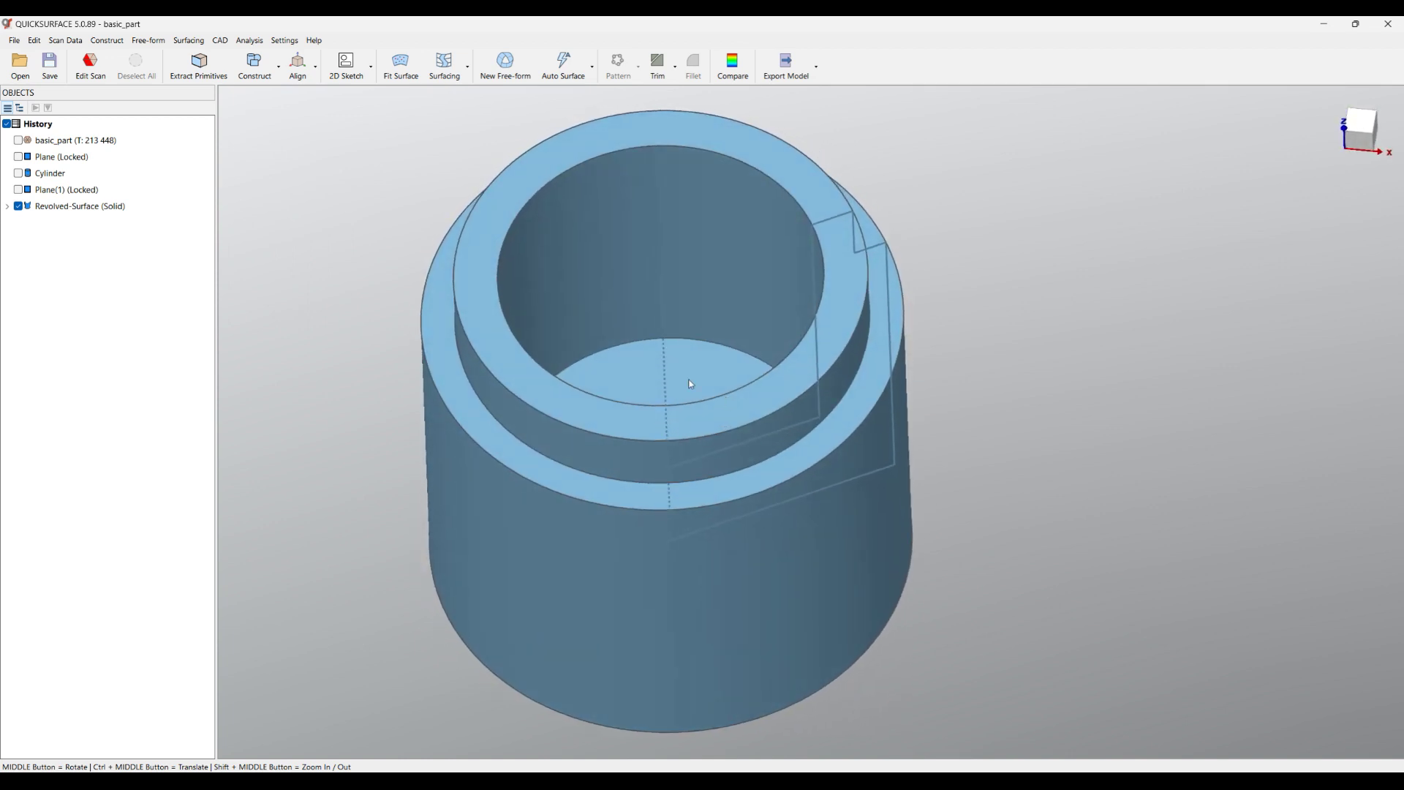
{"action": "left_click", "coordinate": [8, 209]}
{"action": "left_click", "coordinate": [30, 224]}
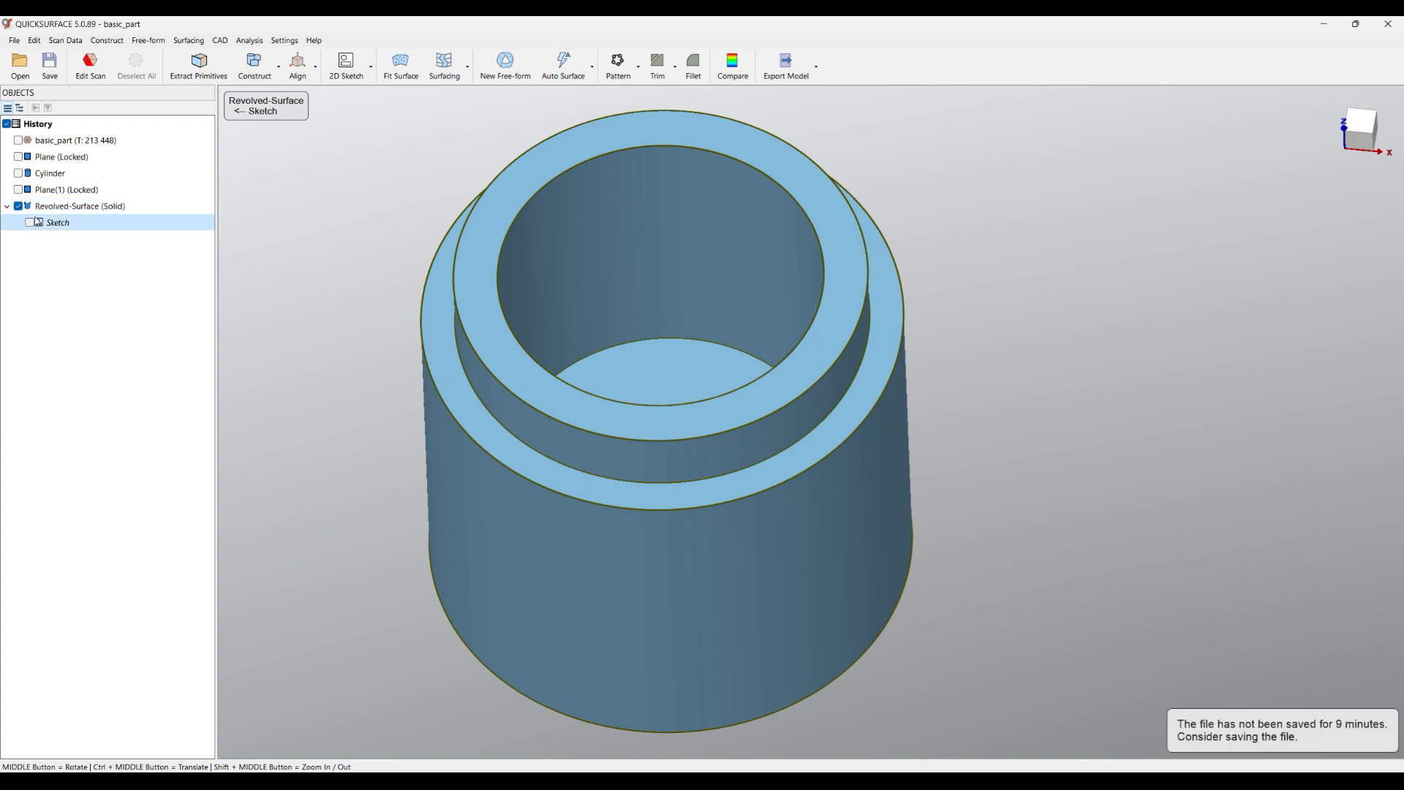
{"action": "left_click", "coordinate": [18, 141]}
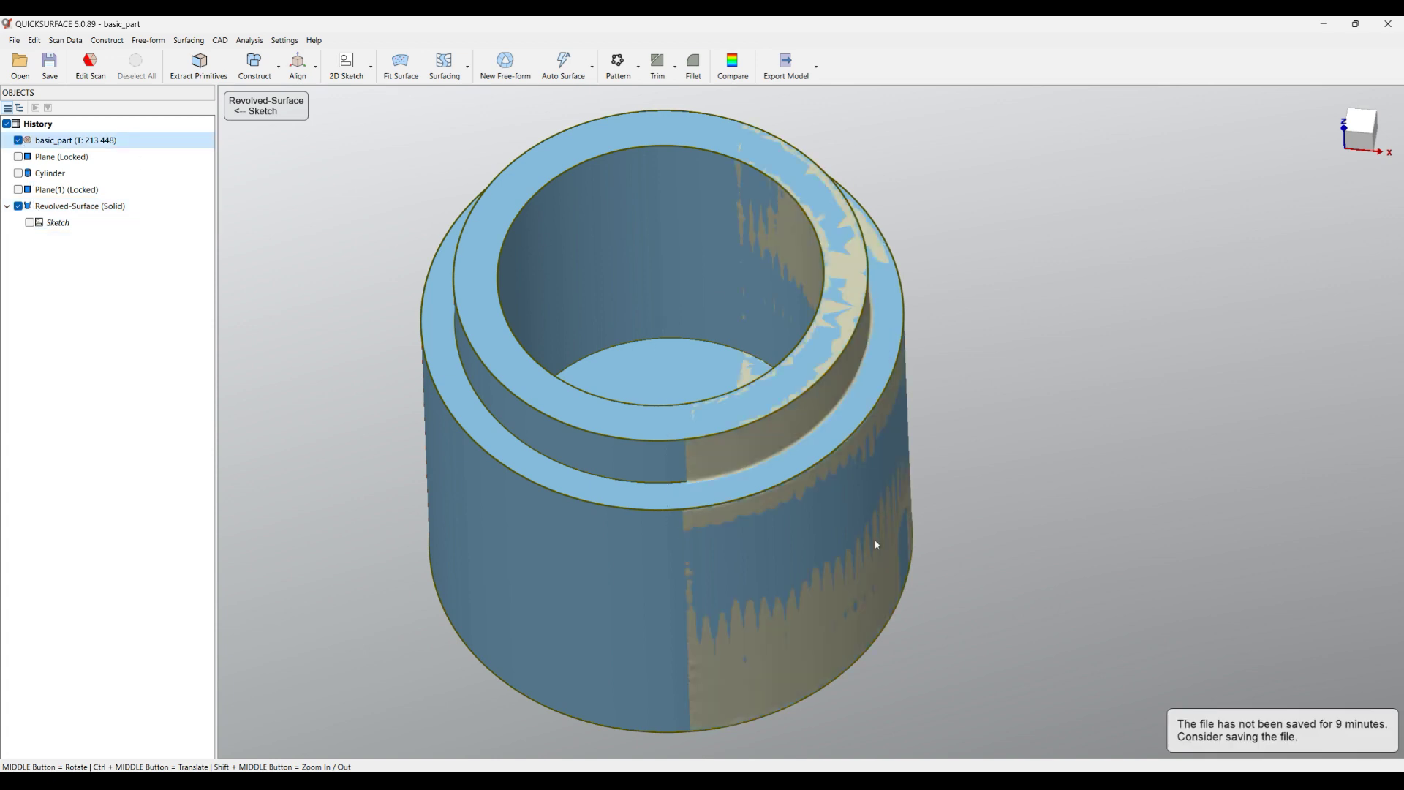
{"action": "middle_click_drag", "start_coordinate": [965, 567], "coordinate": [633, 517]}
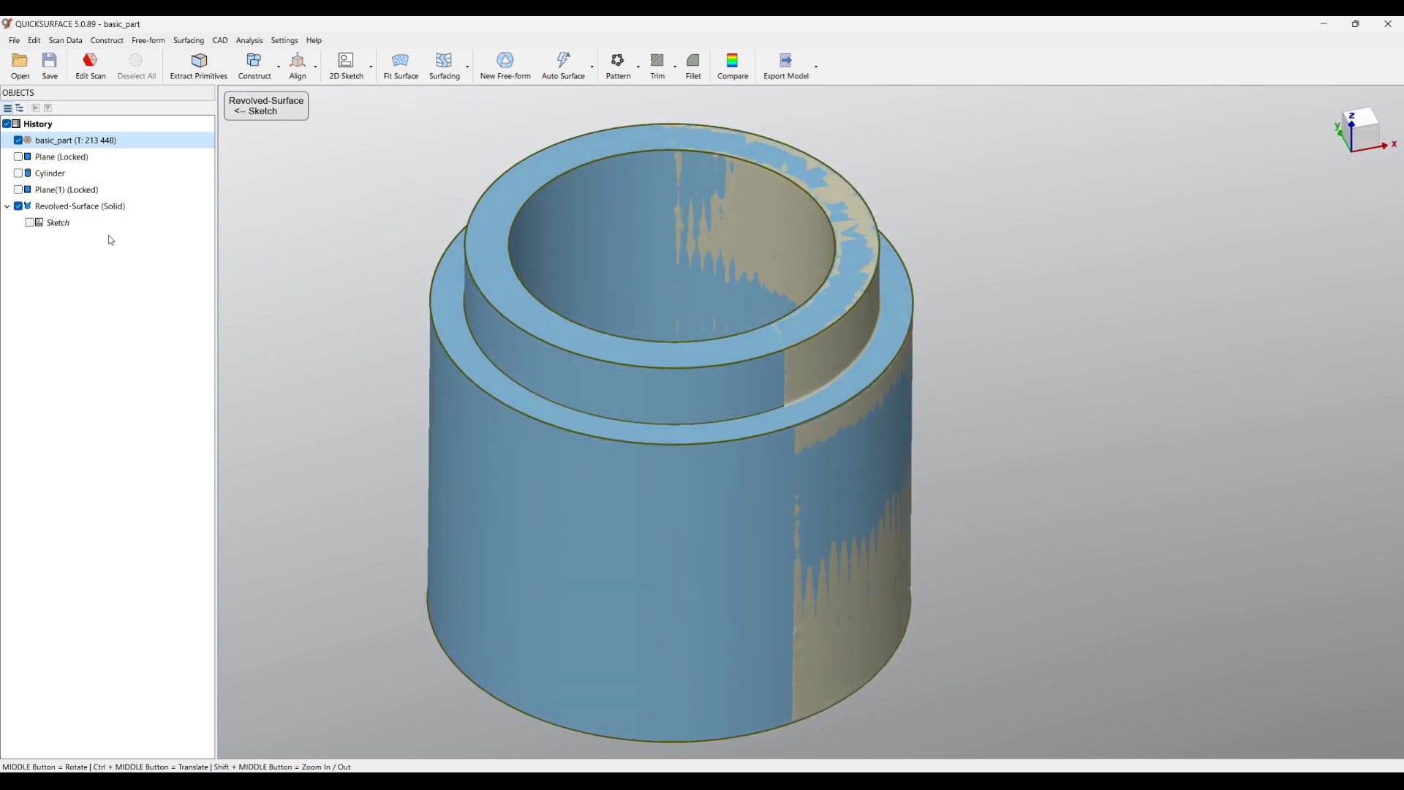
Step: Inspect the scan's flat cut face with the revolved solid hidden, and display Plane(1) together with the solid
{"action": "left_click", "coordinate": [19, 206]}
{"action": "middle_click_drag", "start_coordinate": [1034, 564], "coordinate": [883, 383]}
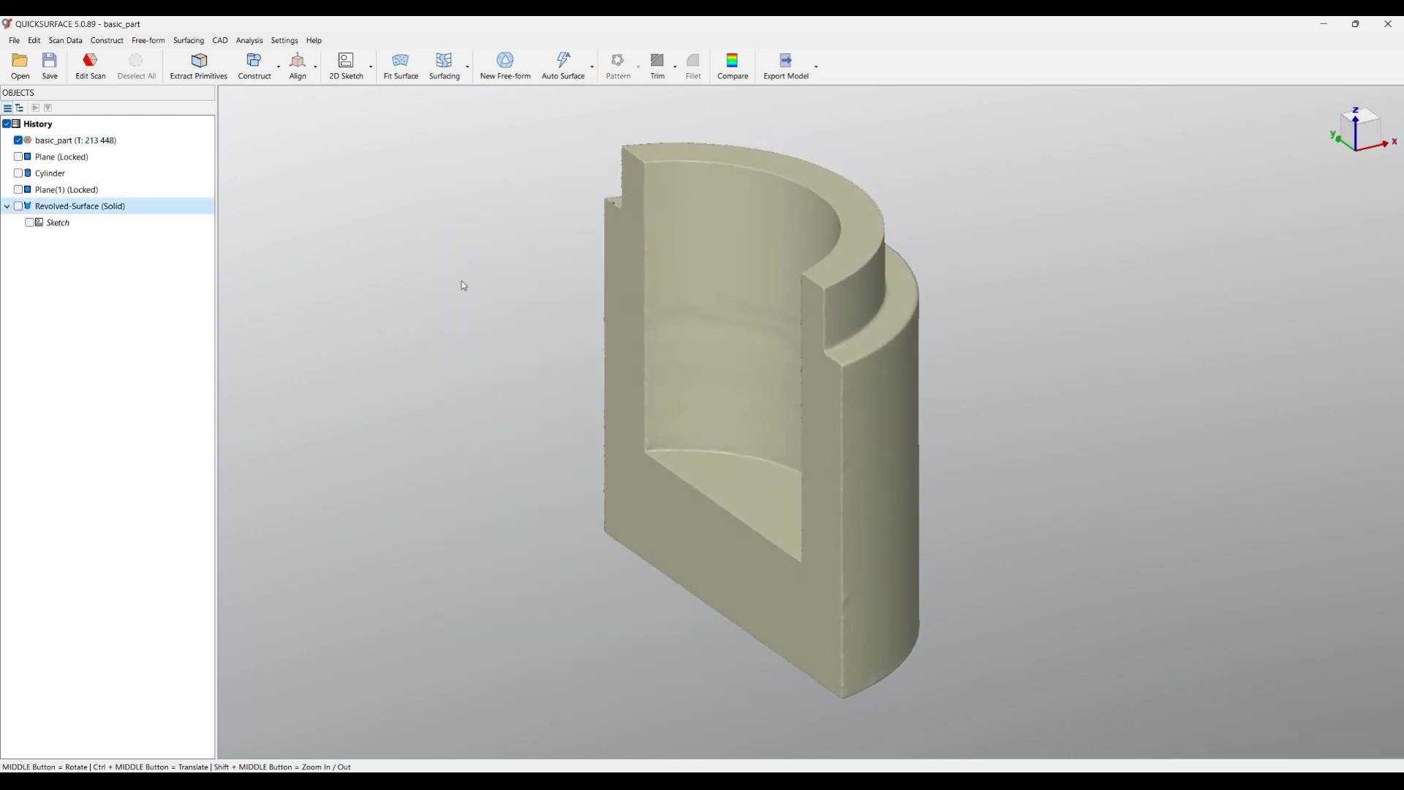
{"action": "left_click", "coordinate": [19, 190]}
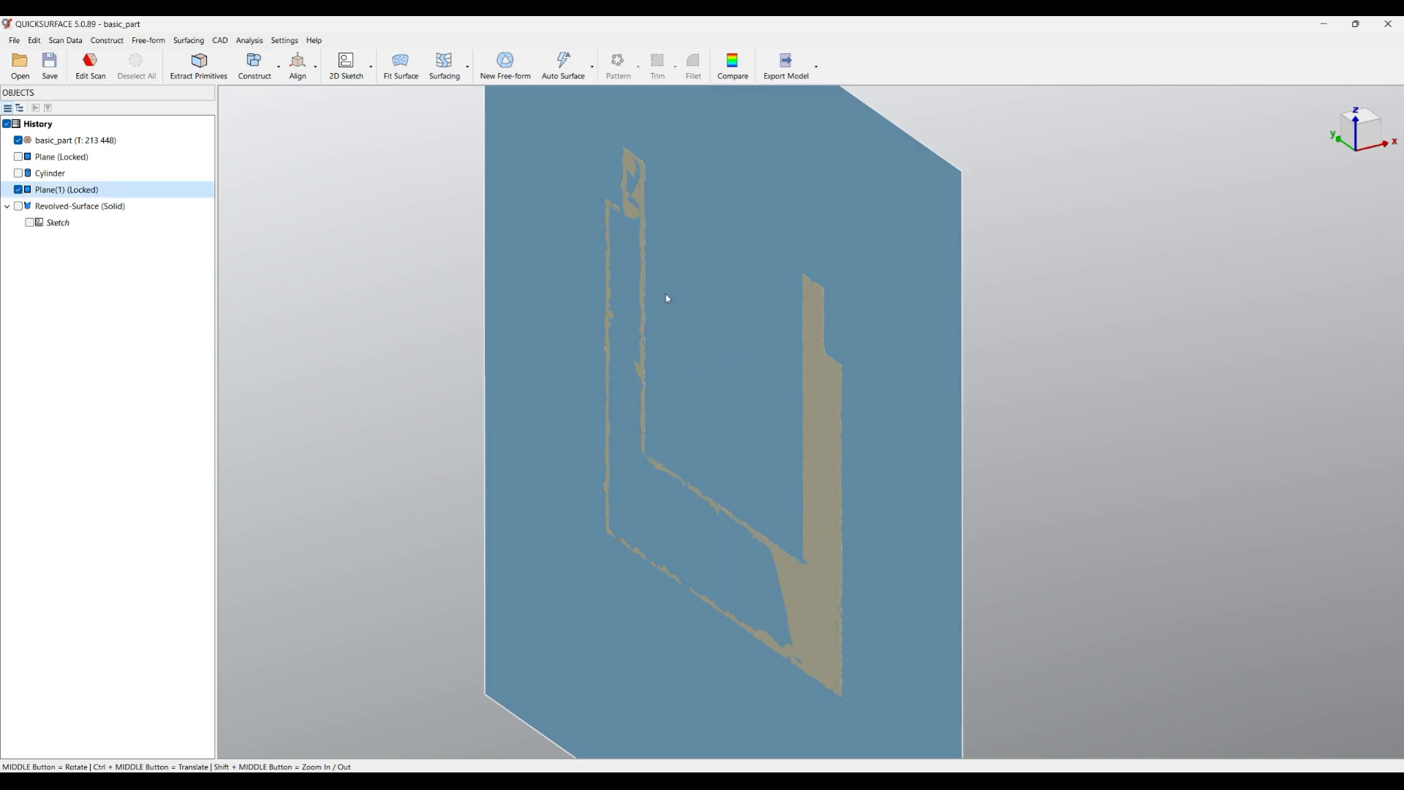
{"action": "scroll", "coordinate": [641, 317], "scroll_direction": "down", "scroll_amount": 3}
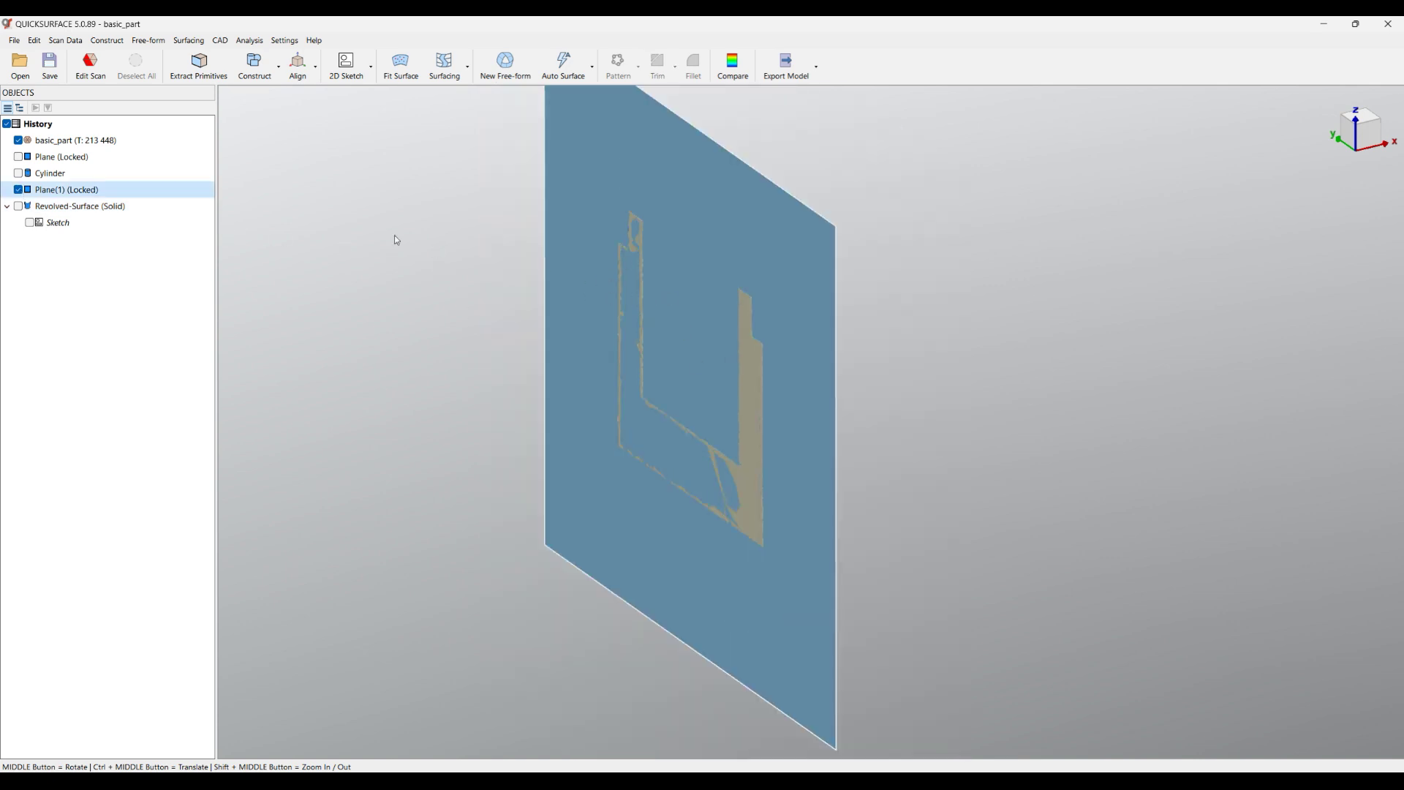
{"action": "left_click", "coordinate": [18, 206]}
{"action": "scroll", "coordinate": [382, 343], "scroll_direction": "down", "scroll_amount": 2}
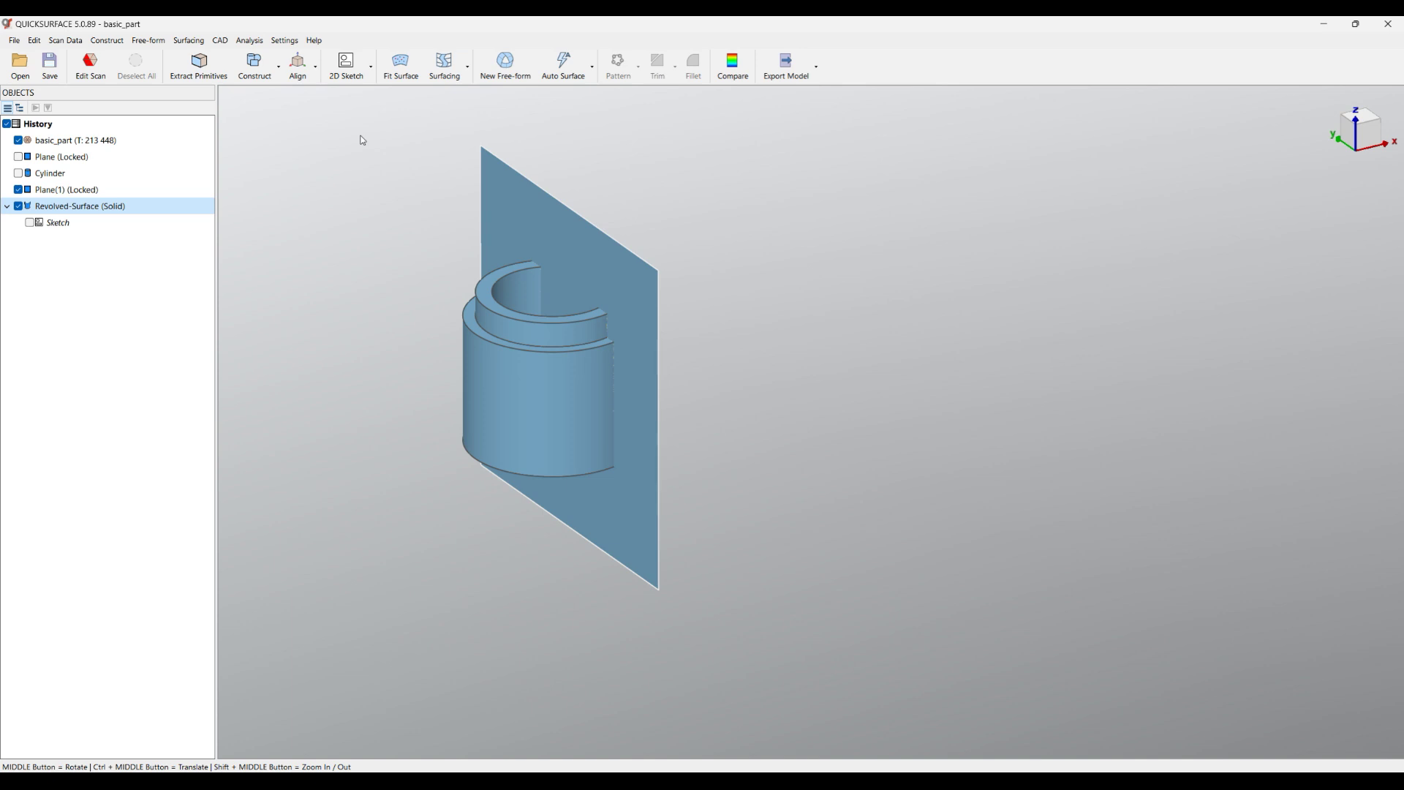
Step: Trim the revolved solid and Plane(1) against each other, removing the half without scan data and the plane's excess outside the section
{"action": "left_click_drag", "start_coordinate": [351, 108], "coordinate": [836, 626]}
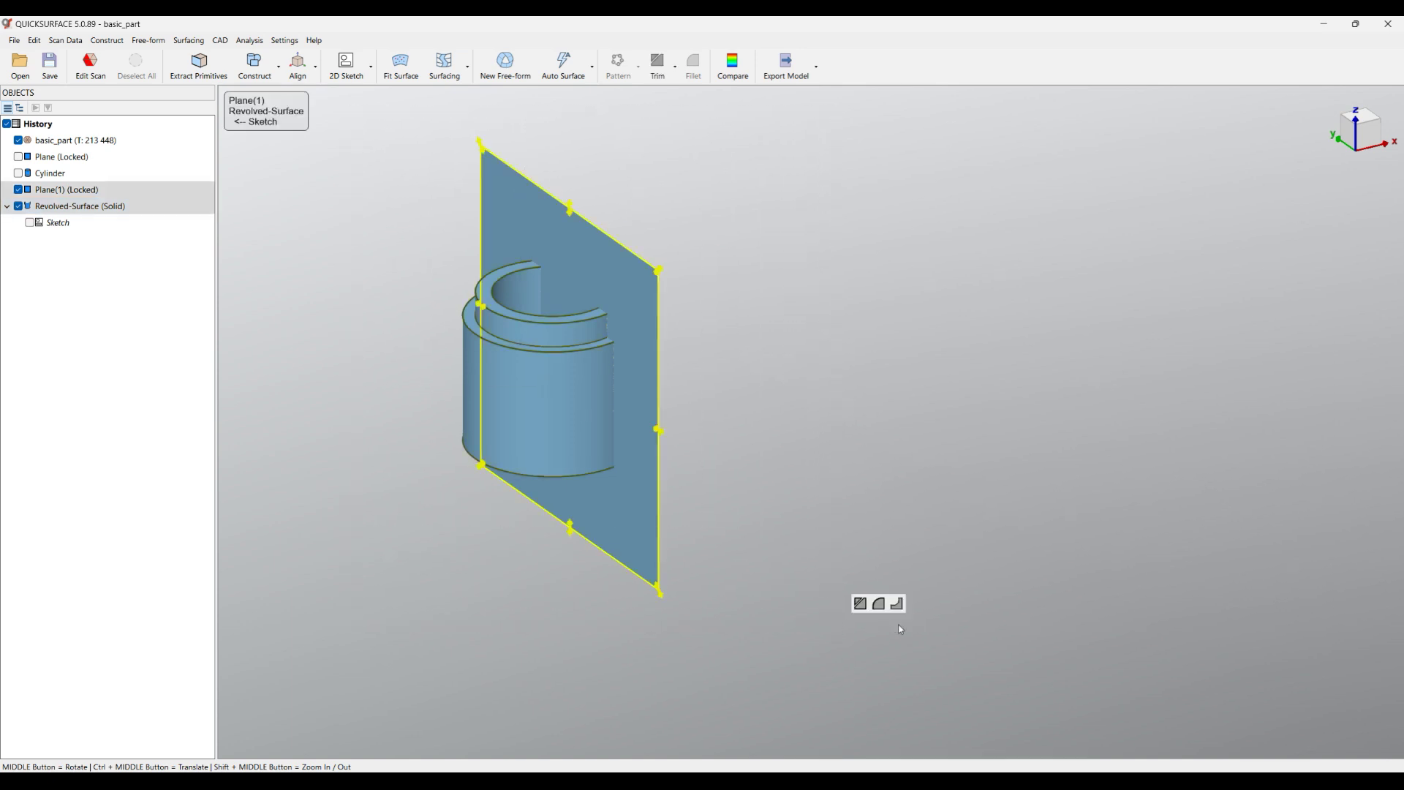
{"action": "left_click", "coordinate": [897, 452]}
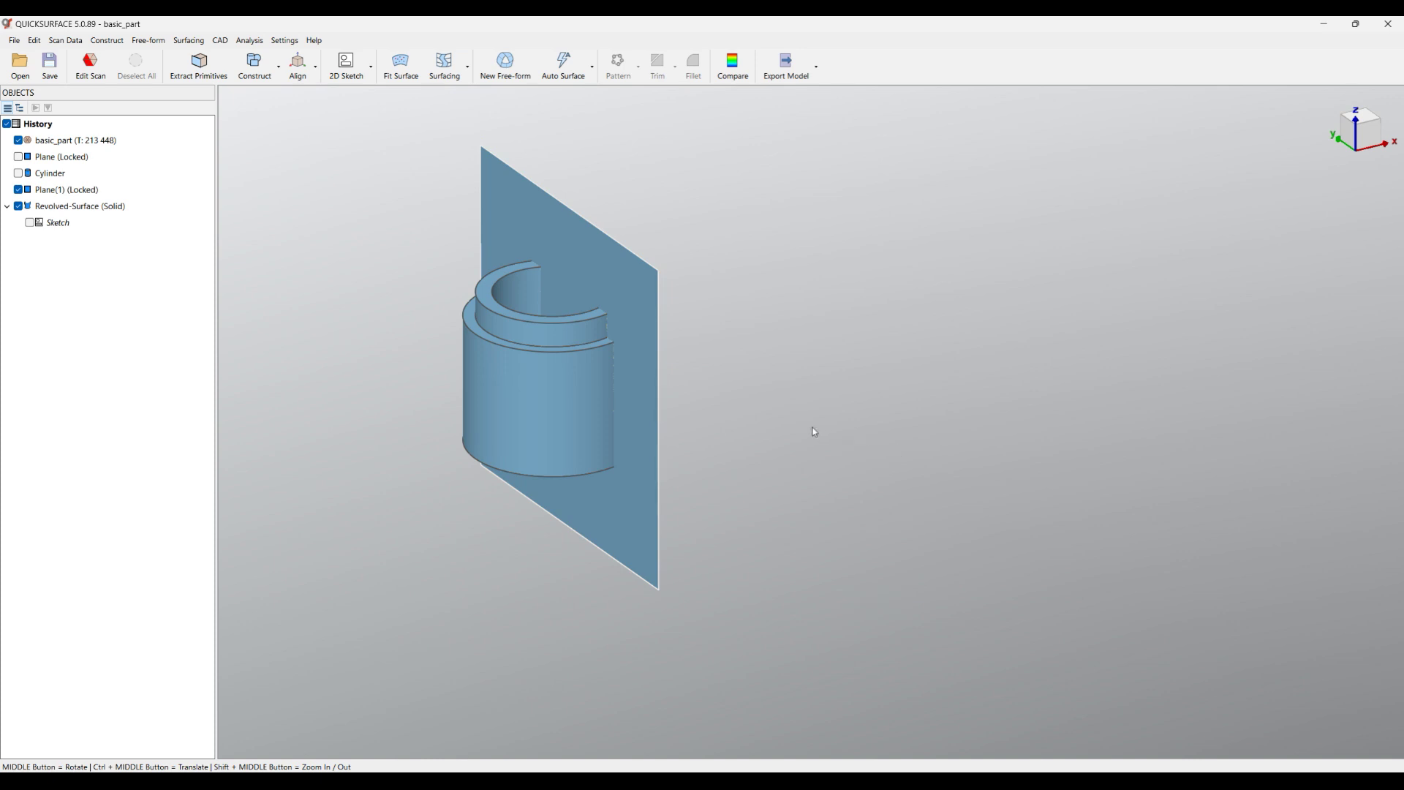
{"action": "left_click", "coordinate": [504, 198]}
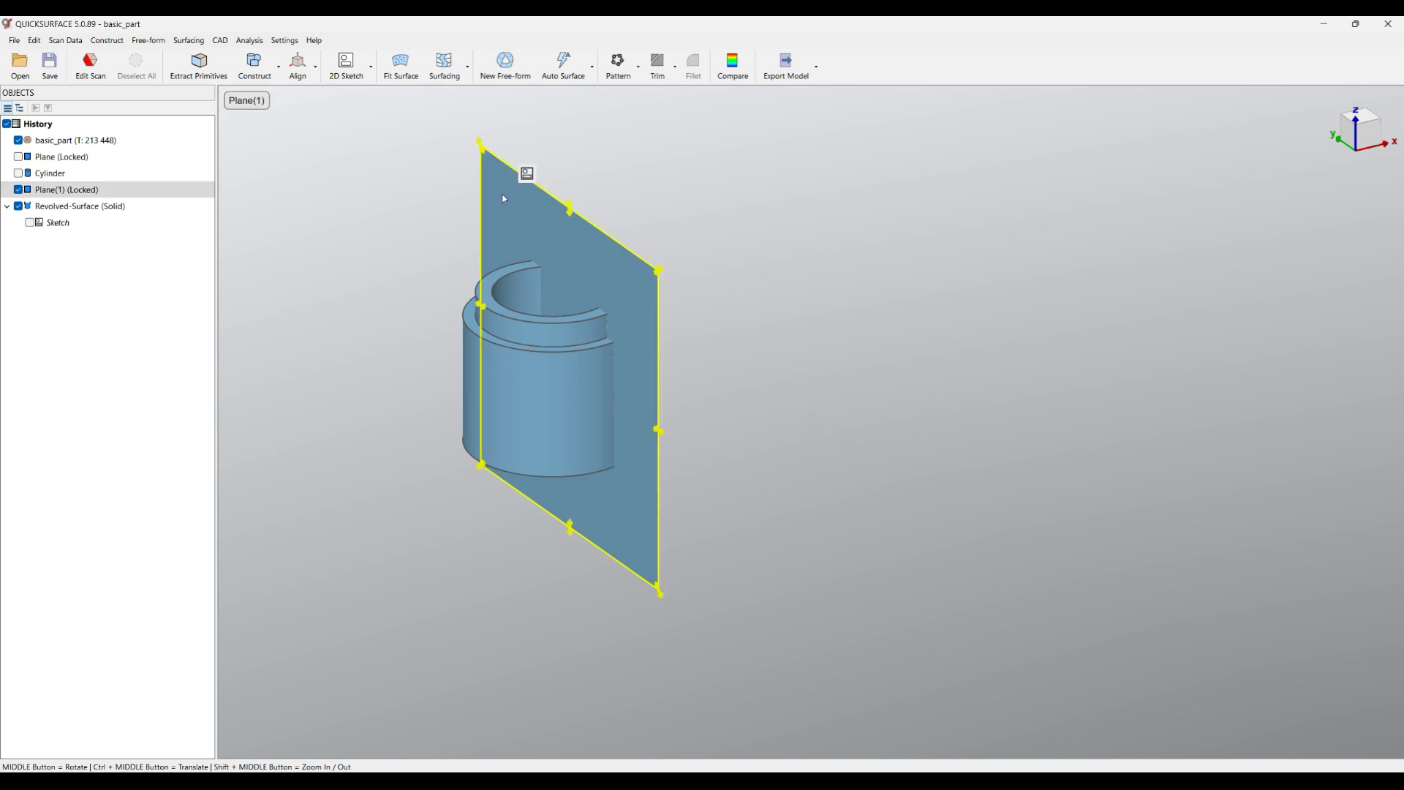
{"action": "left_click", "coordinate": [525, 406]}
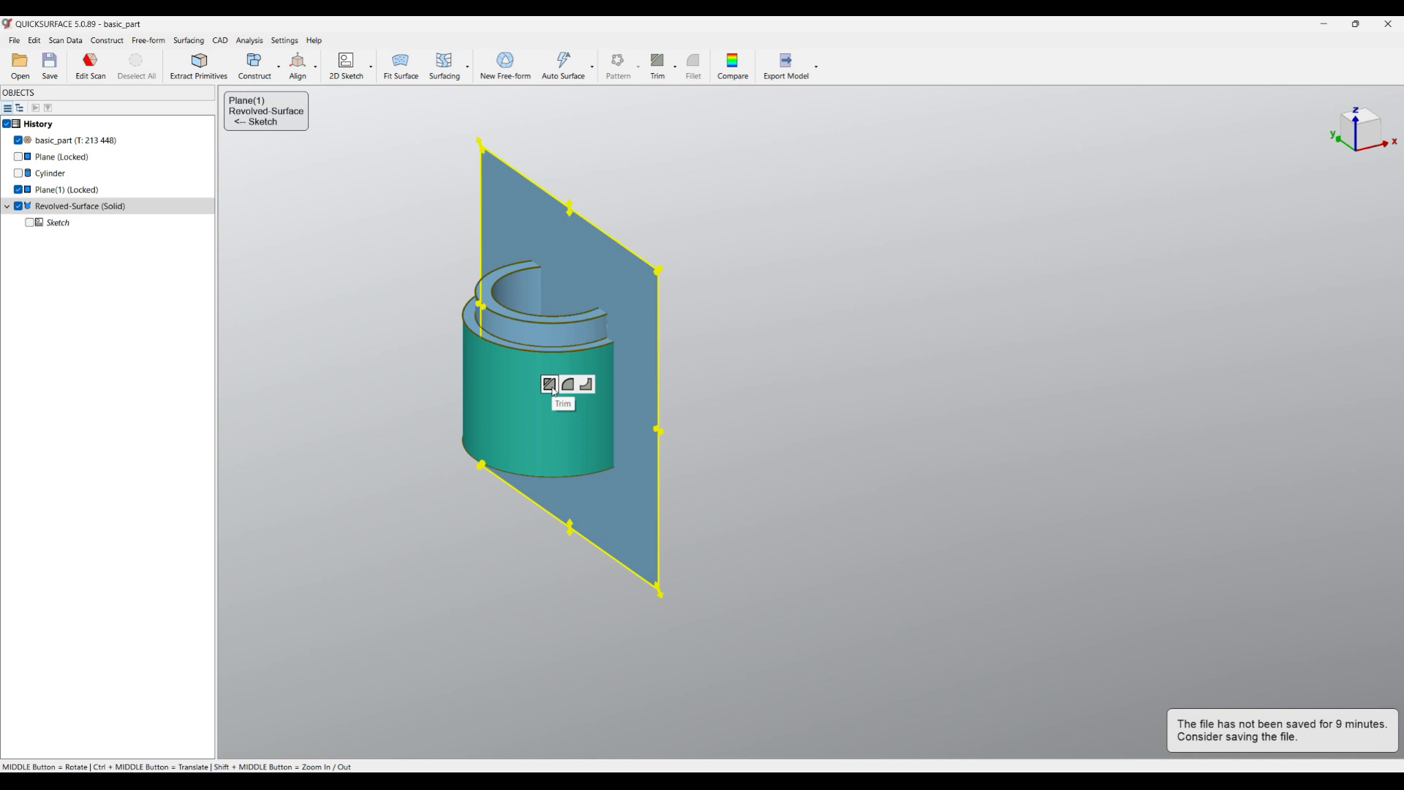
{"action": "left_click", "coordinate": [663, 76]}
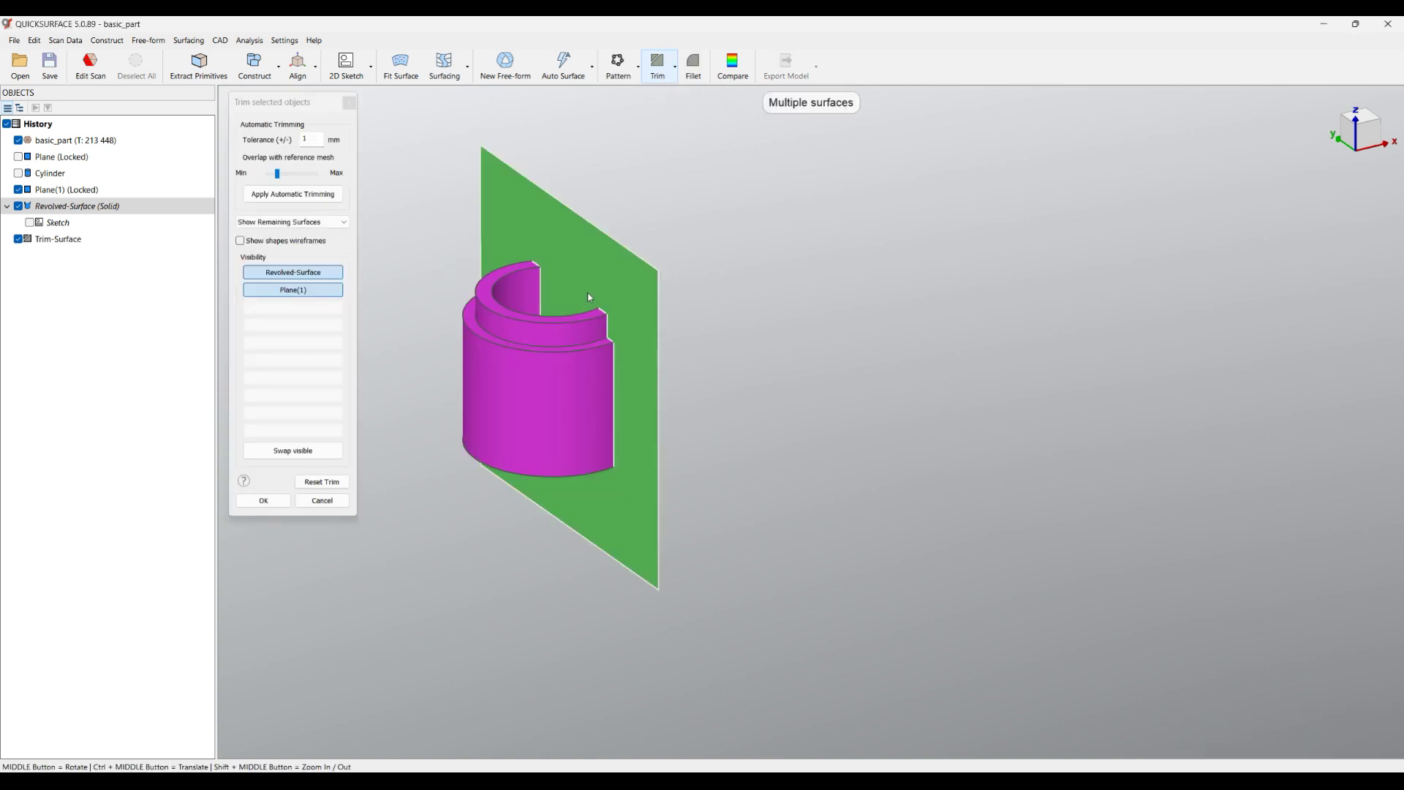
{"action": "scroll", "coordinate": [492, 275], "scroll_direction": "up", "scroll_amount": 3}
{"action": "middle_click_drag", "start_coordinate": [591, 385], "coordinate": [574, 416]}
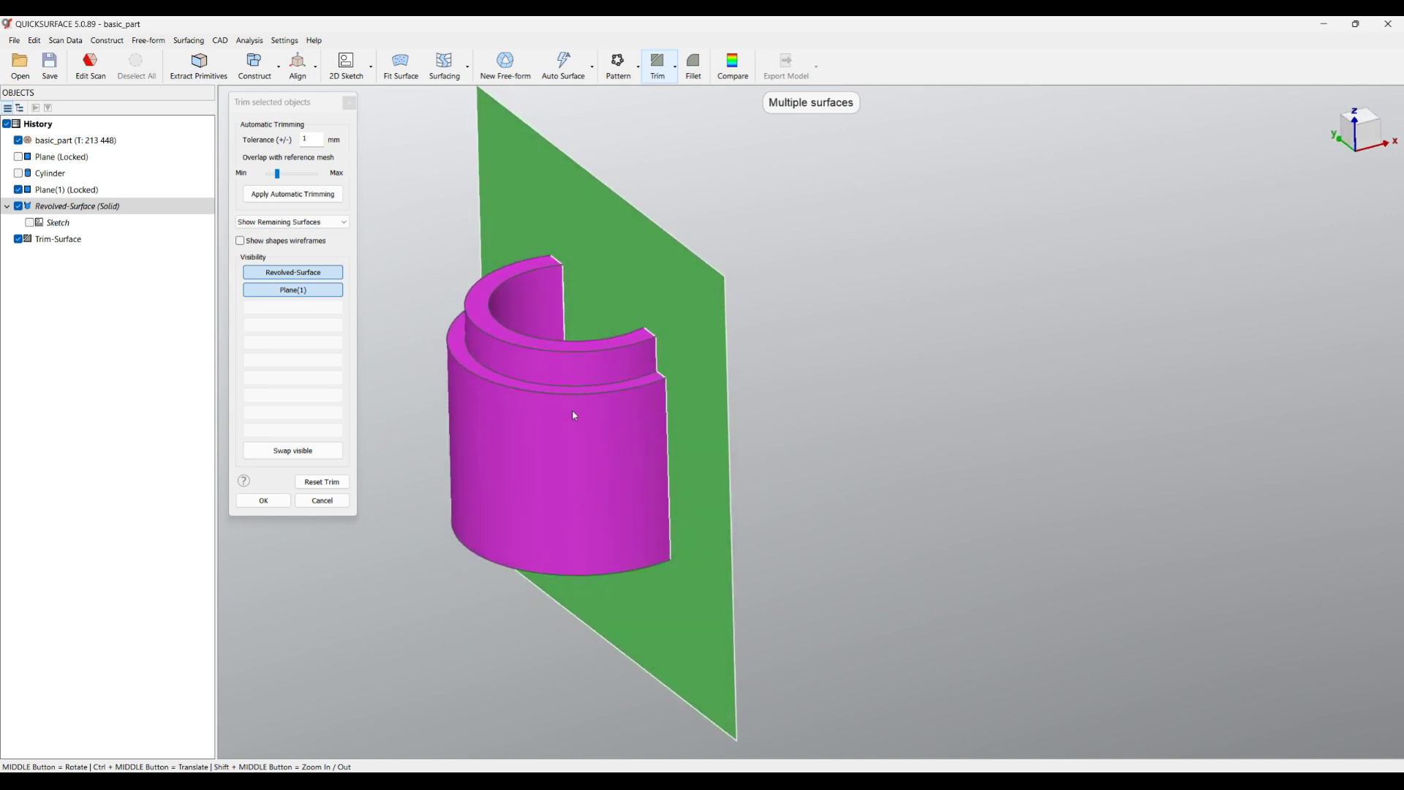
{"action": "left_click", "coordinate": [498, 425]}
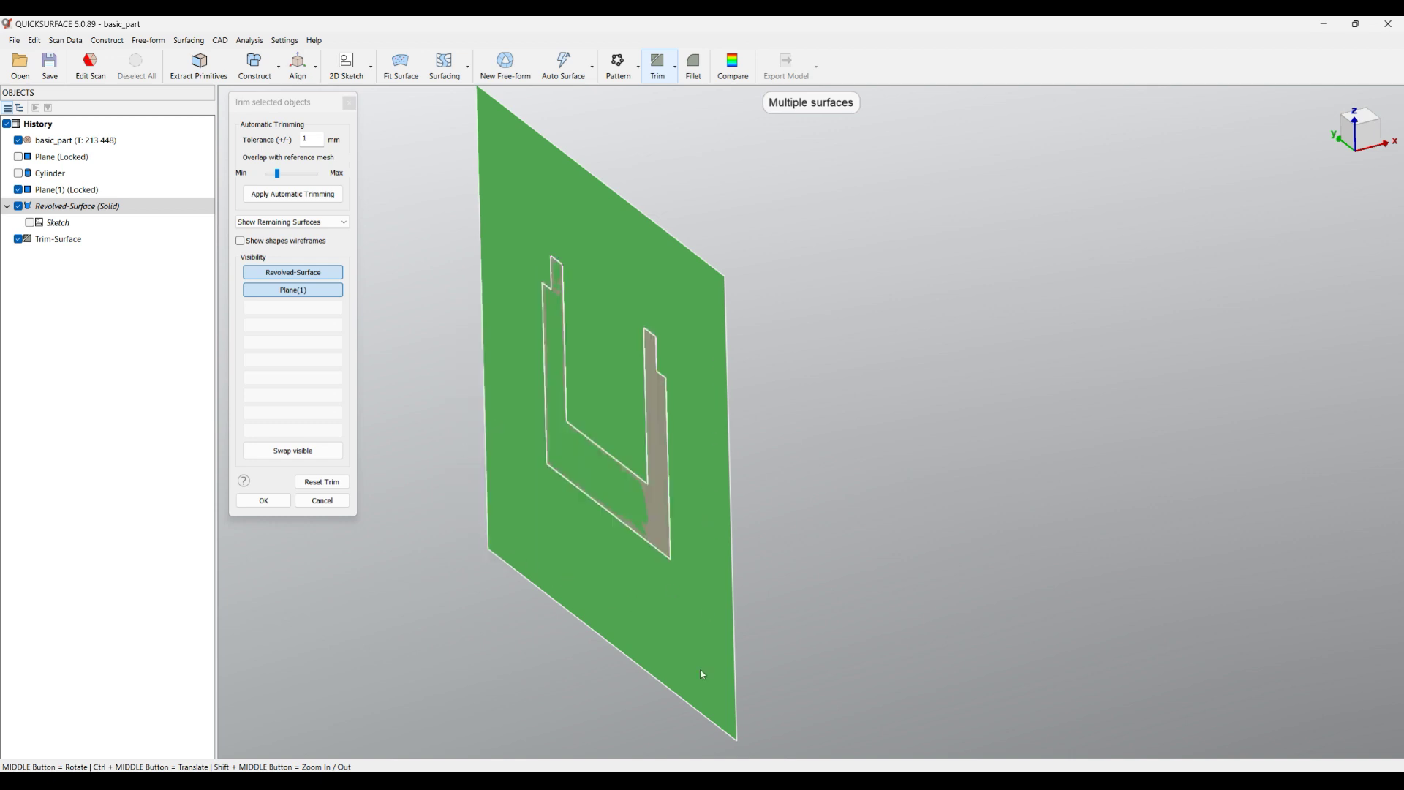
{"action": "left_click", "coordinate": [724, 704]}
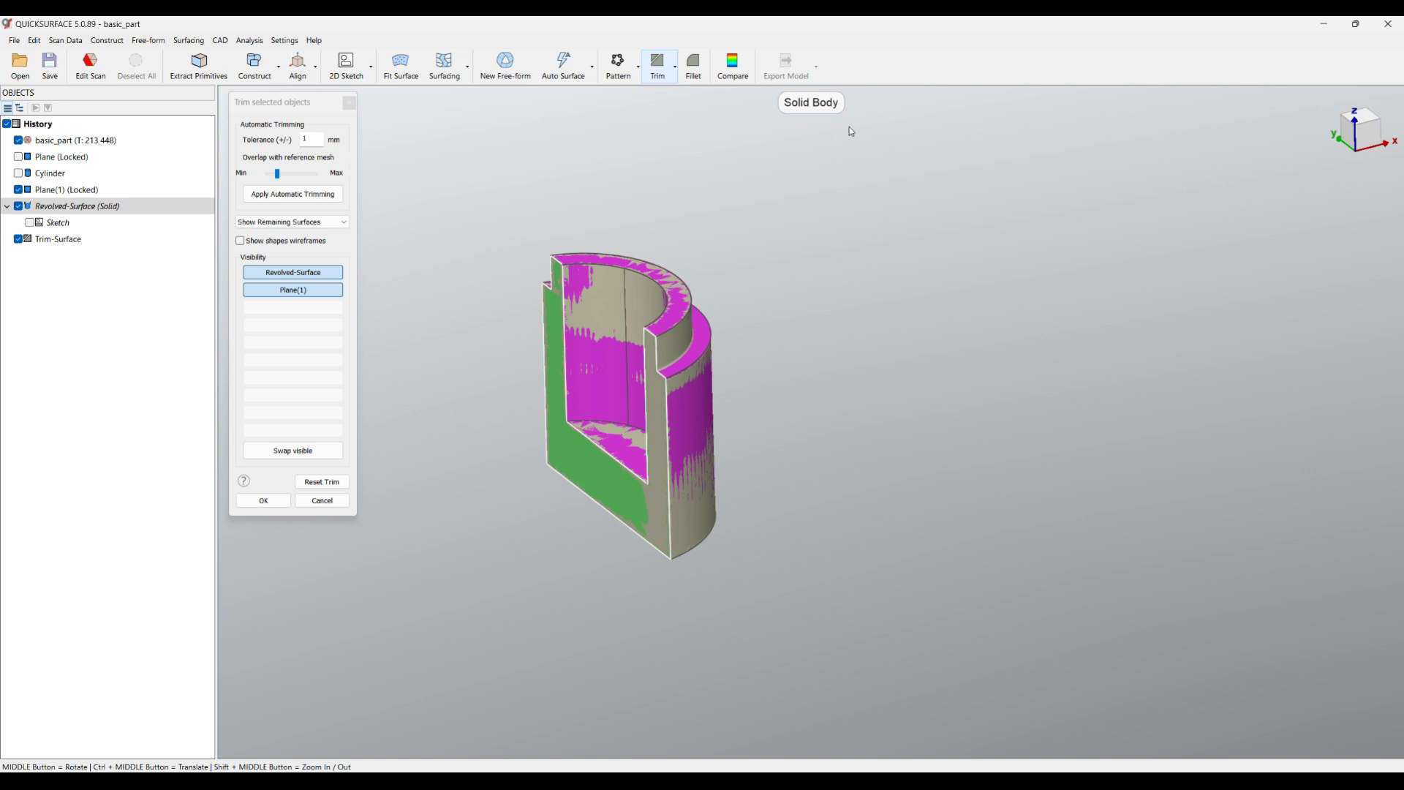
{"action": "left_click", "coordinate": [265, 501]}
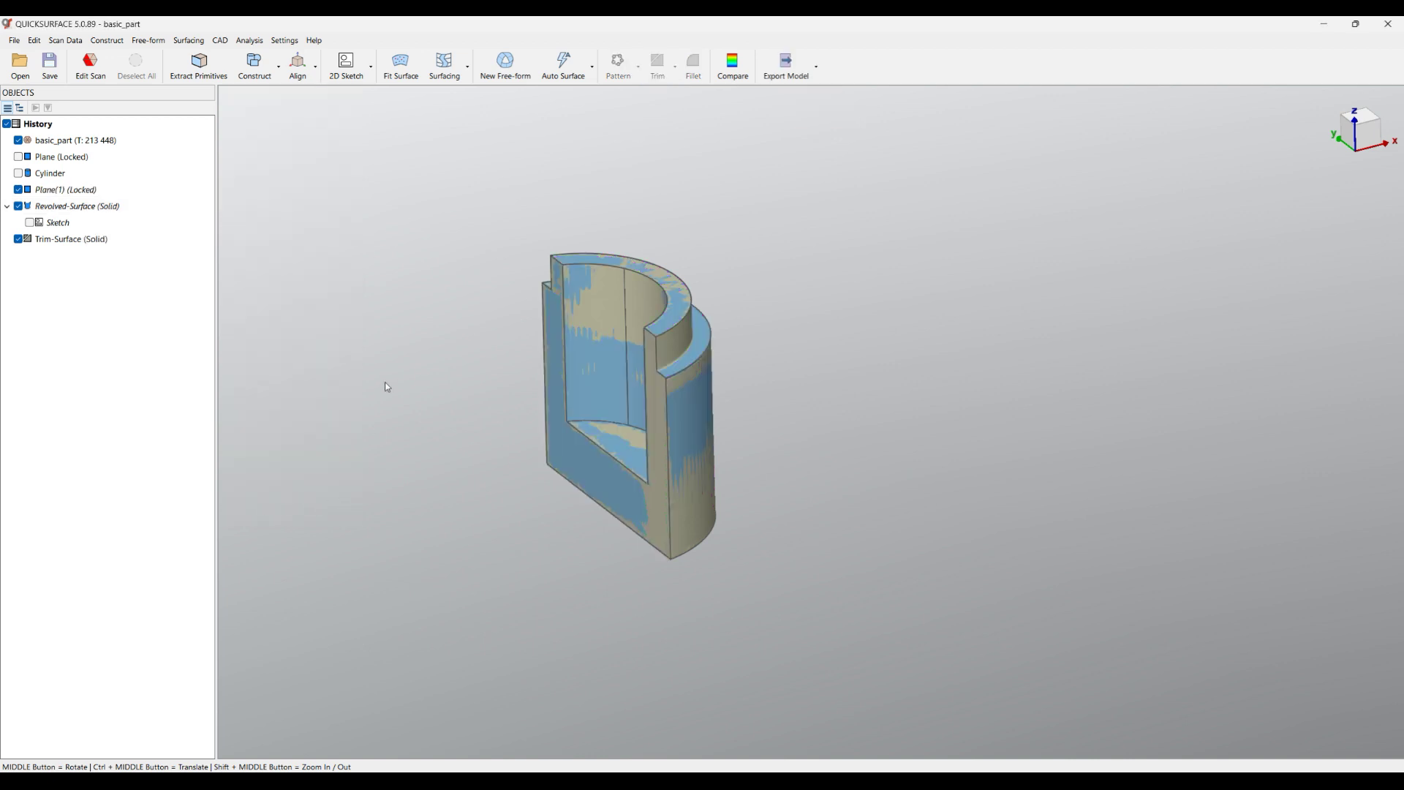
Step: Hide the trimmed solid to expose the slot pocket at the base of the scan's cylindrical wall
{"action": "scroll", "coordinate": [386, 382], "scroll_direction": "up", "scroll_amount": 2}
{"action": "middle_click_drag", "start_coordinate": [482, 436], "coordinate": [464, 351]}
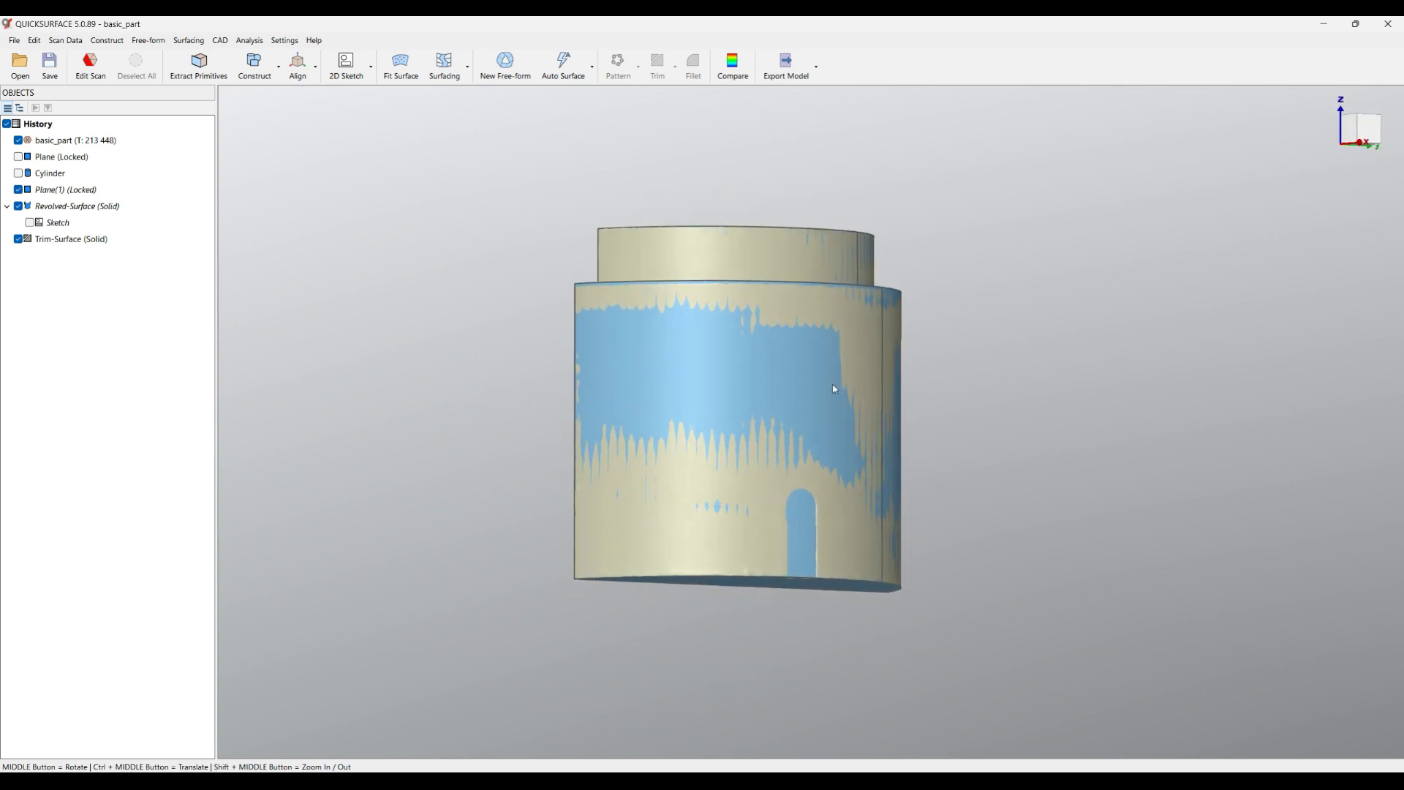
{"action": "left_click", "coordinate": [19, 238]}
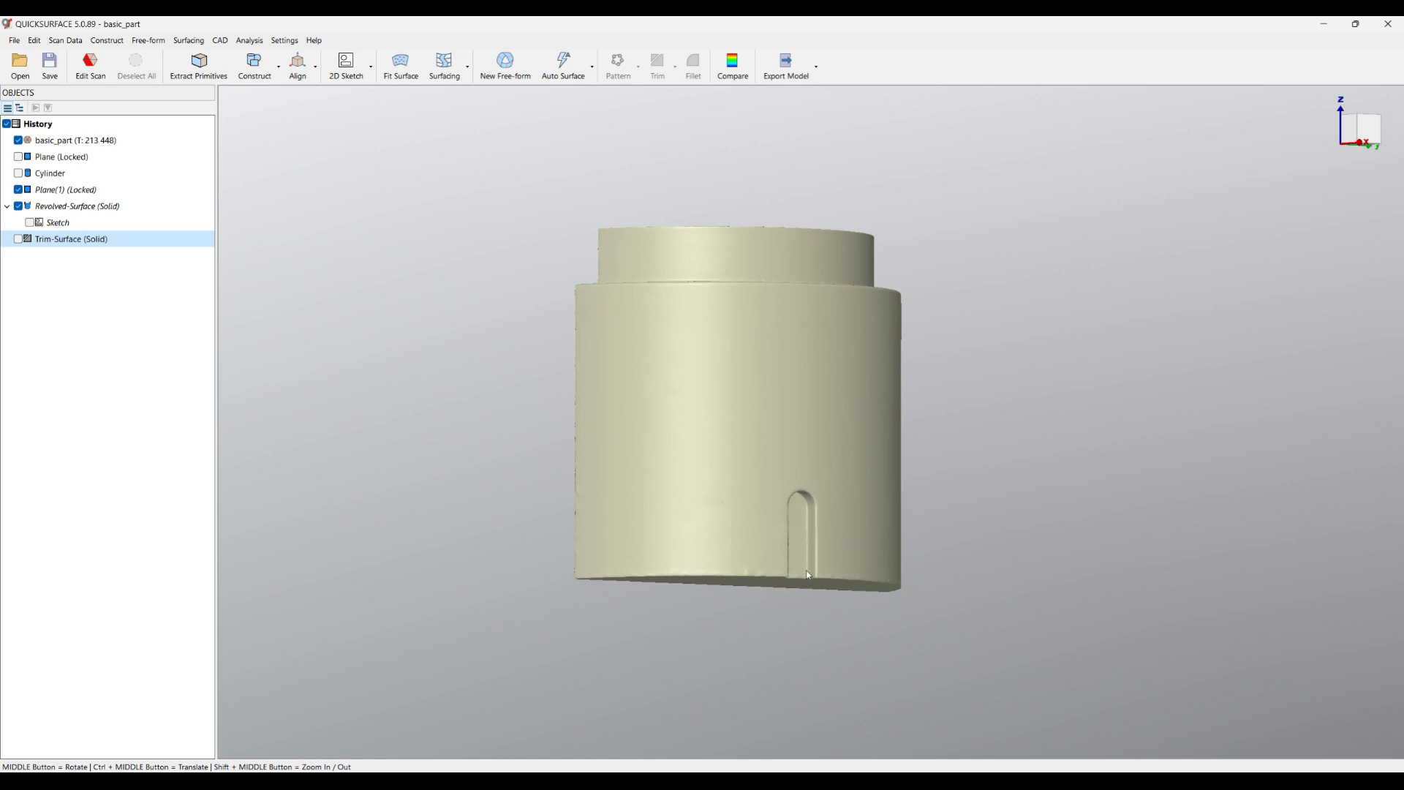
{"action": "middle_click_drag", "start_coordinate": [868, 444], "coordinate": [681, 136]}
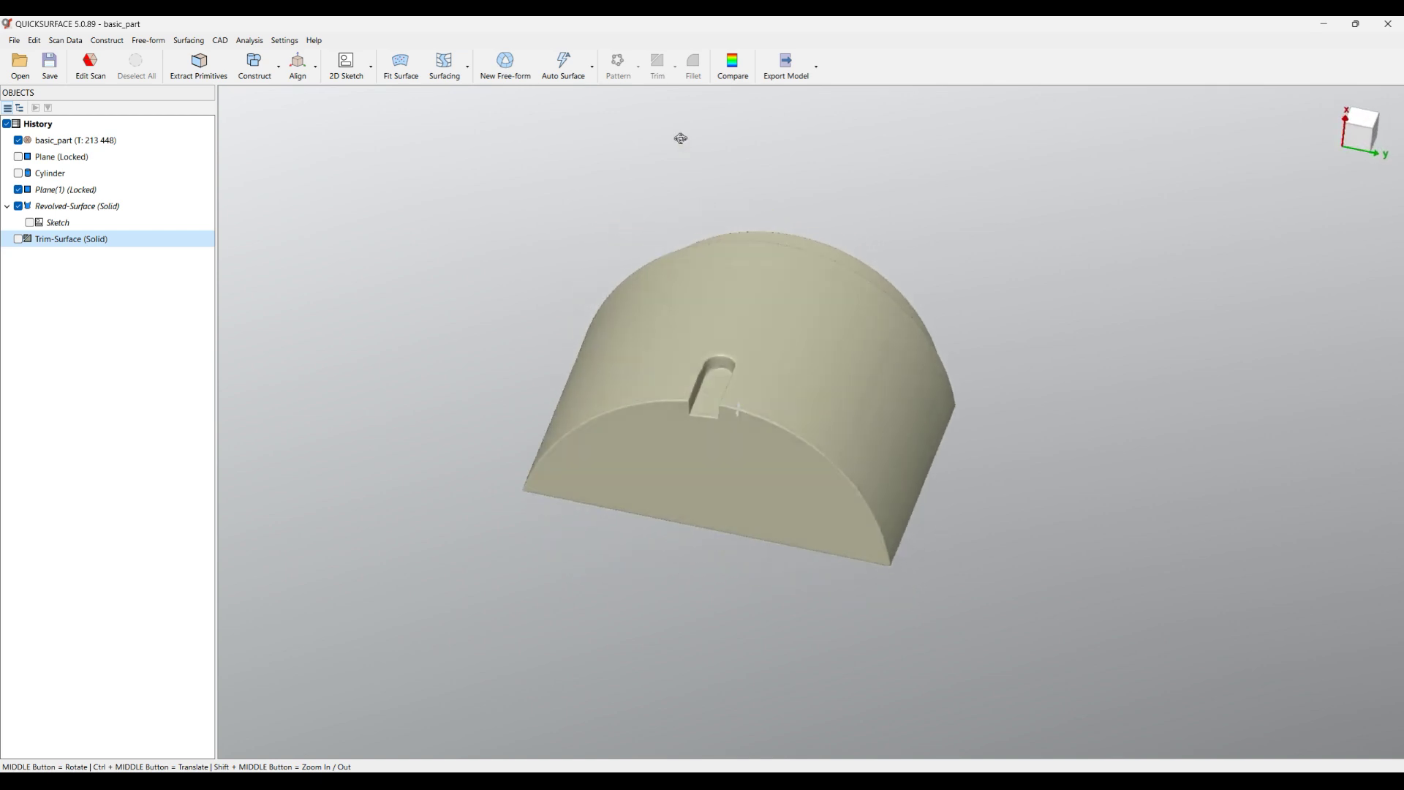
{"action": "scroll", "coordinate": [772, 434], "scroll_direction": "up", "scroll_amount": 3}
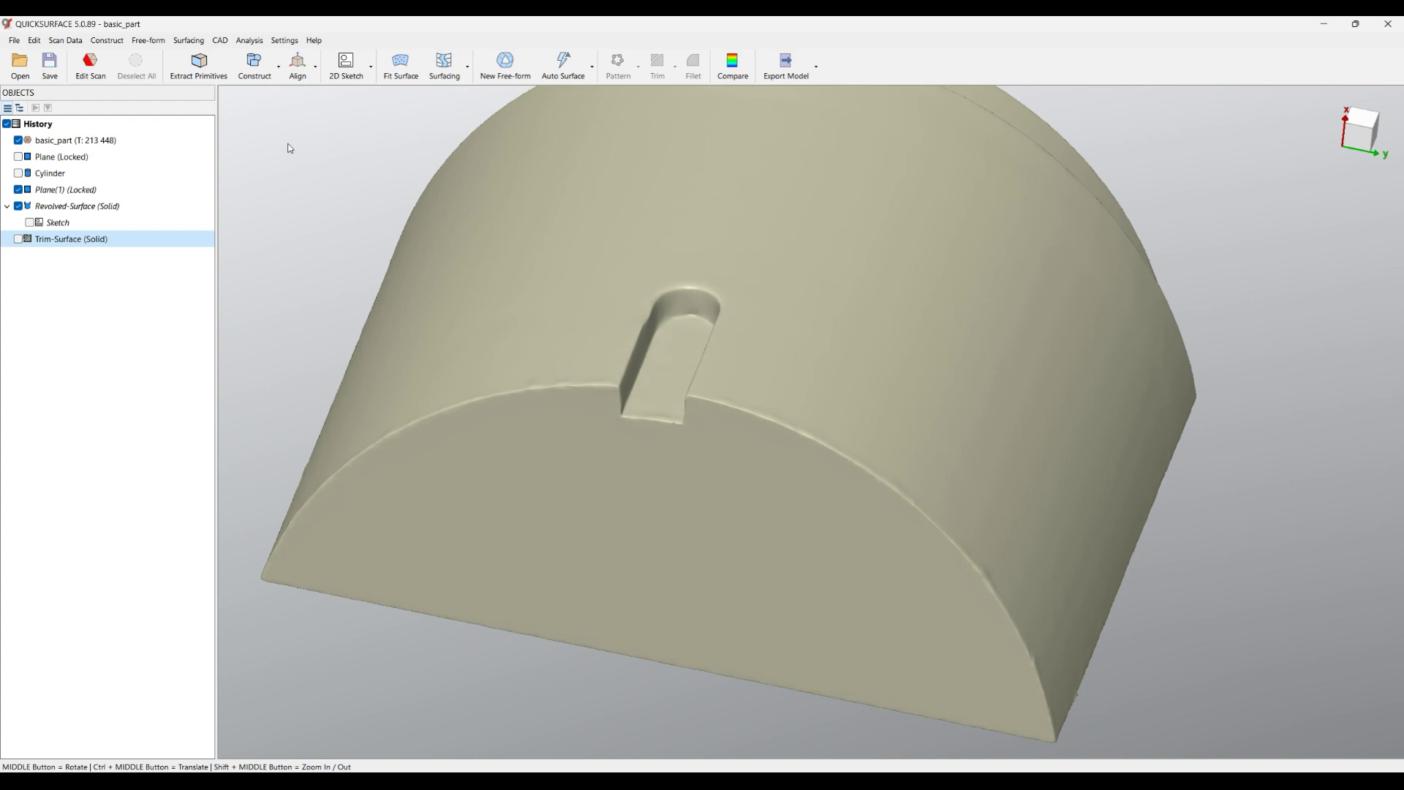
Step: Extract a plane primitive from the flat floor of the scan's slot pocket, using a 2-degree selection sensitivity
{"action": "left_click", "coordinate": [204, 70]}
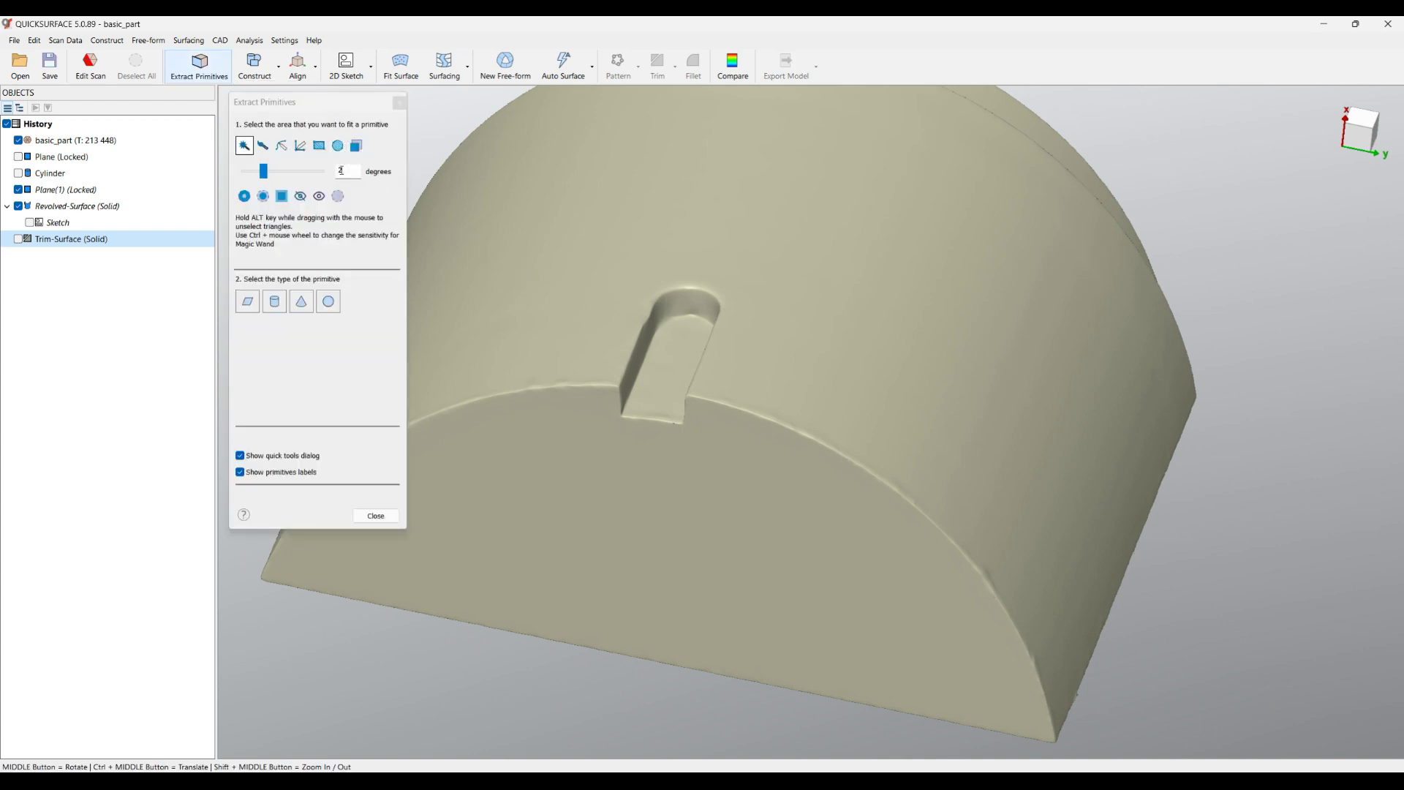
{"action": "left_click", "coordinate": [653, 395]}
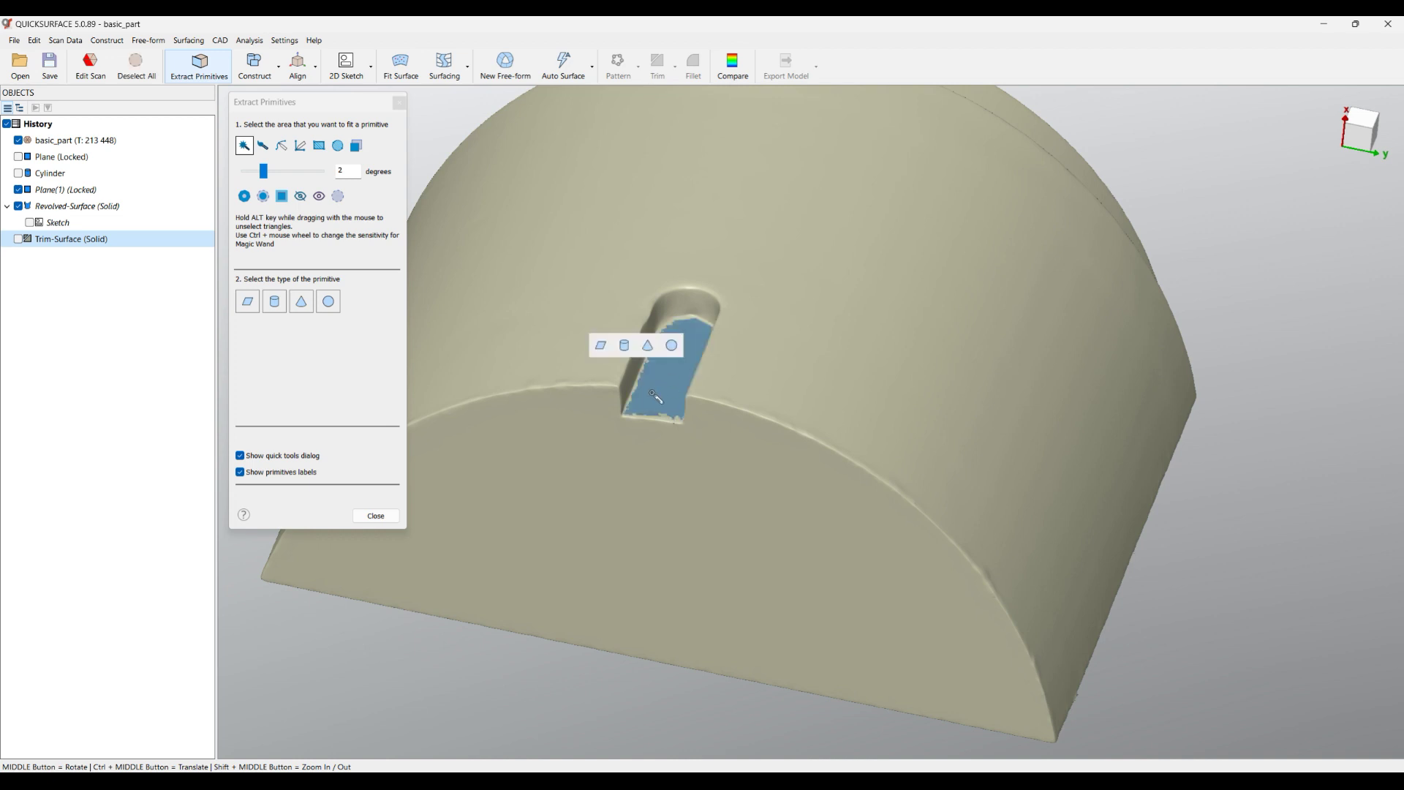
{"action": "left_click", "coordinate": [604, 350]}
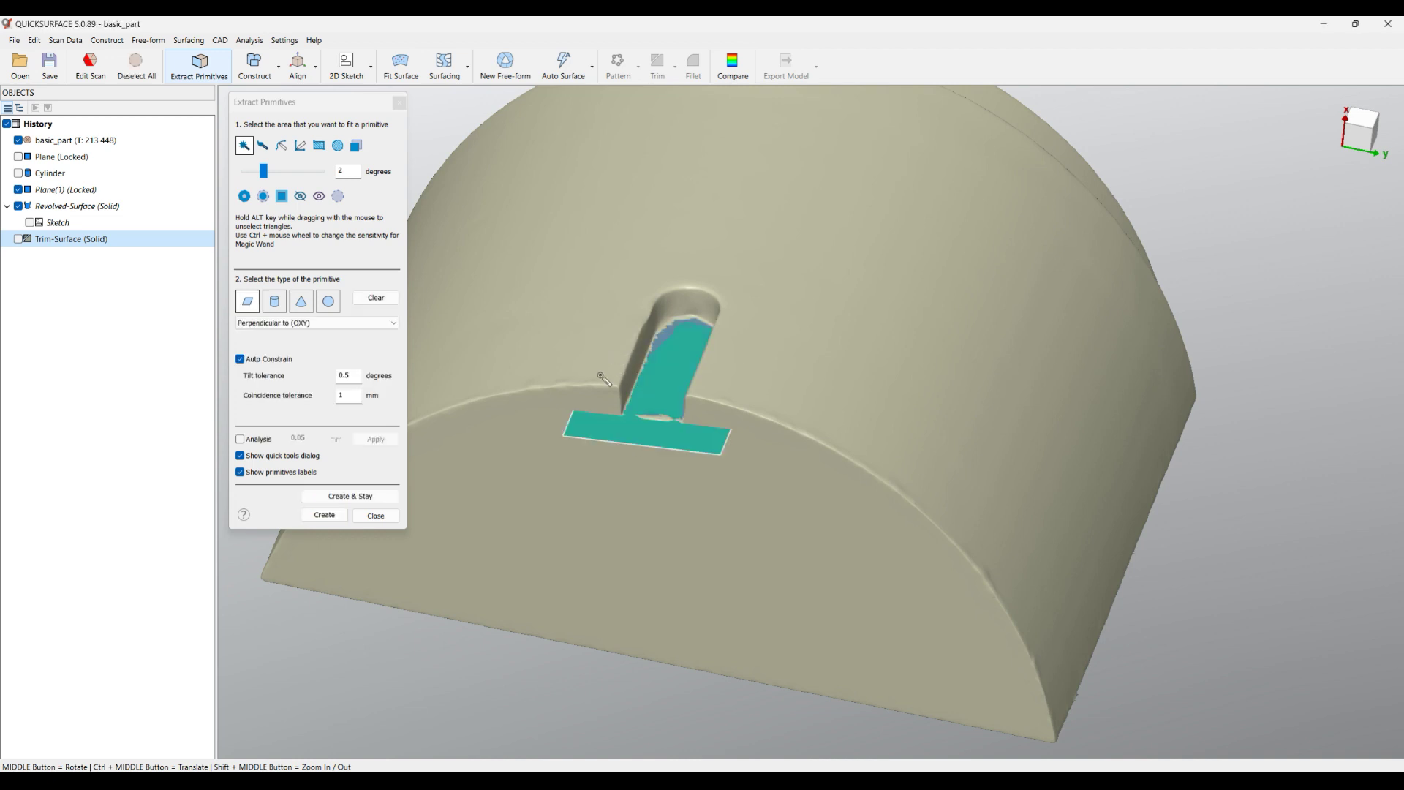
{"action": "middle_click_drag", "start_coordinate": [679, 343], "coordinate": [849, 576]}
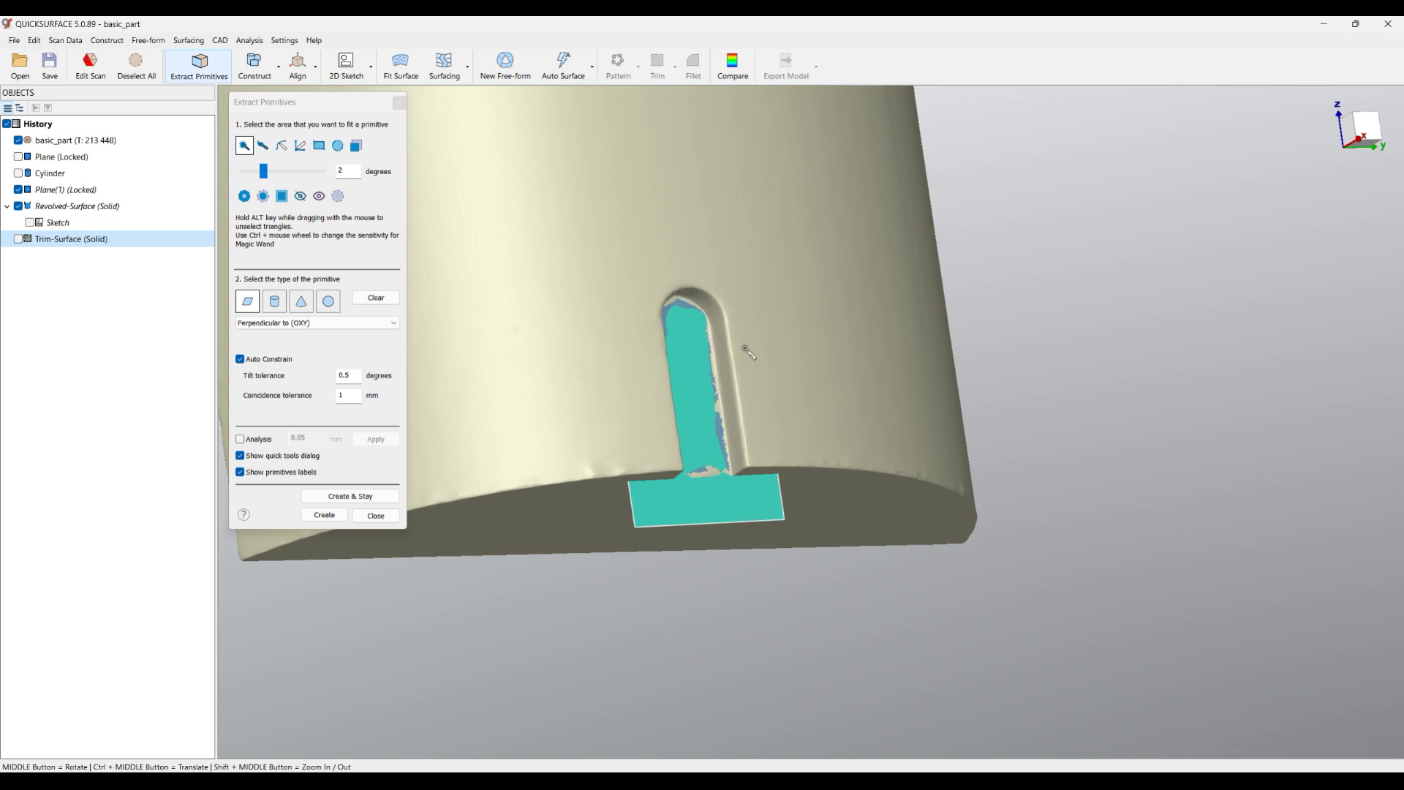
{"action": "left_click", "coordinate": [322, 515]}
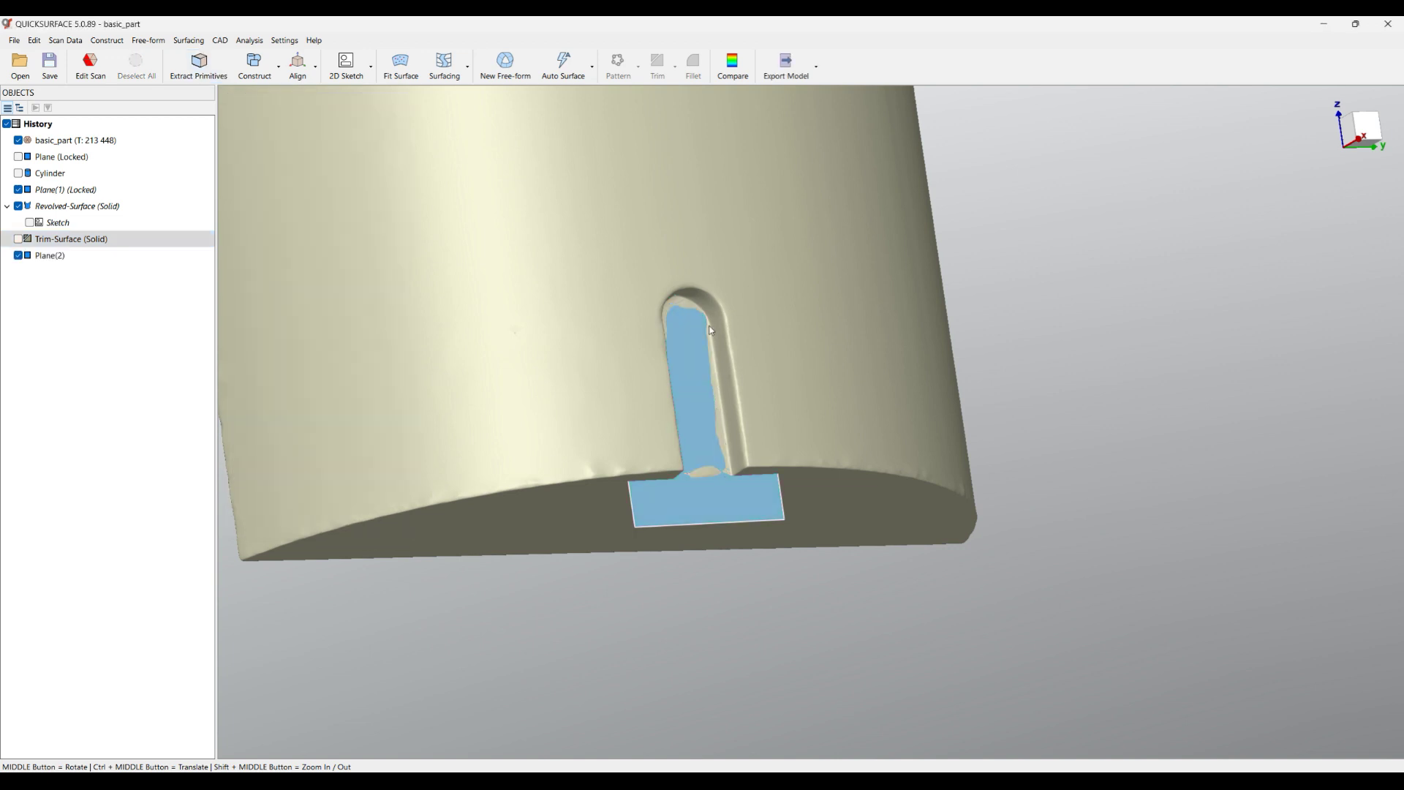
Step: Create an extrusion sketch parallel to the slot-floor plane, with the slicing plane raised about 3.5 mm to section the slot's walls
{"action": "middle_click_drag", "start_coordinate": [666, 453], "coordinate": [534, 256]}
{"action": "left_click", "coordinate": [736, 449]}
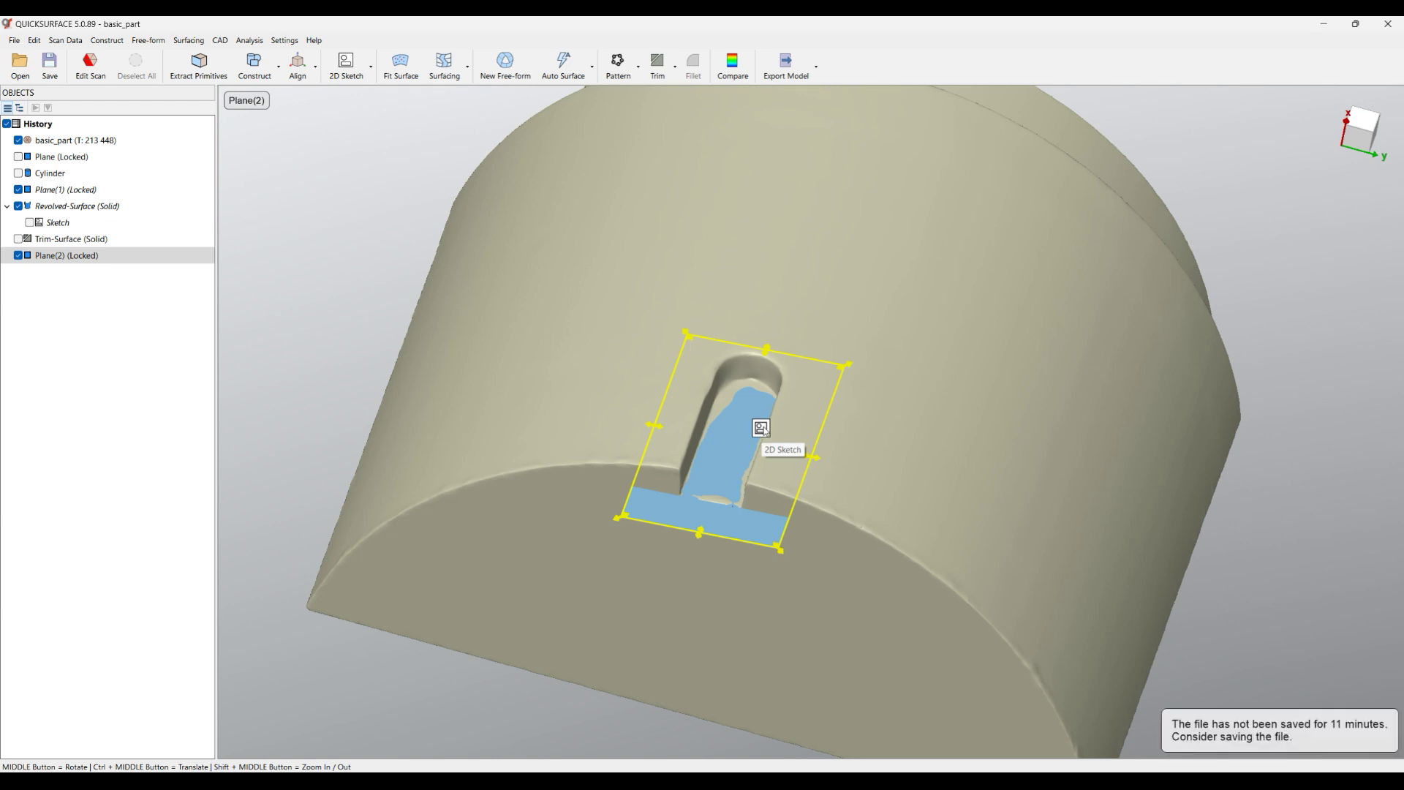
{"action": "left_click", "coordinate": [345, 65]}
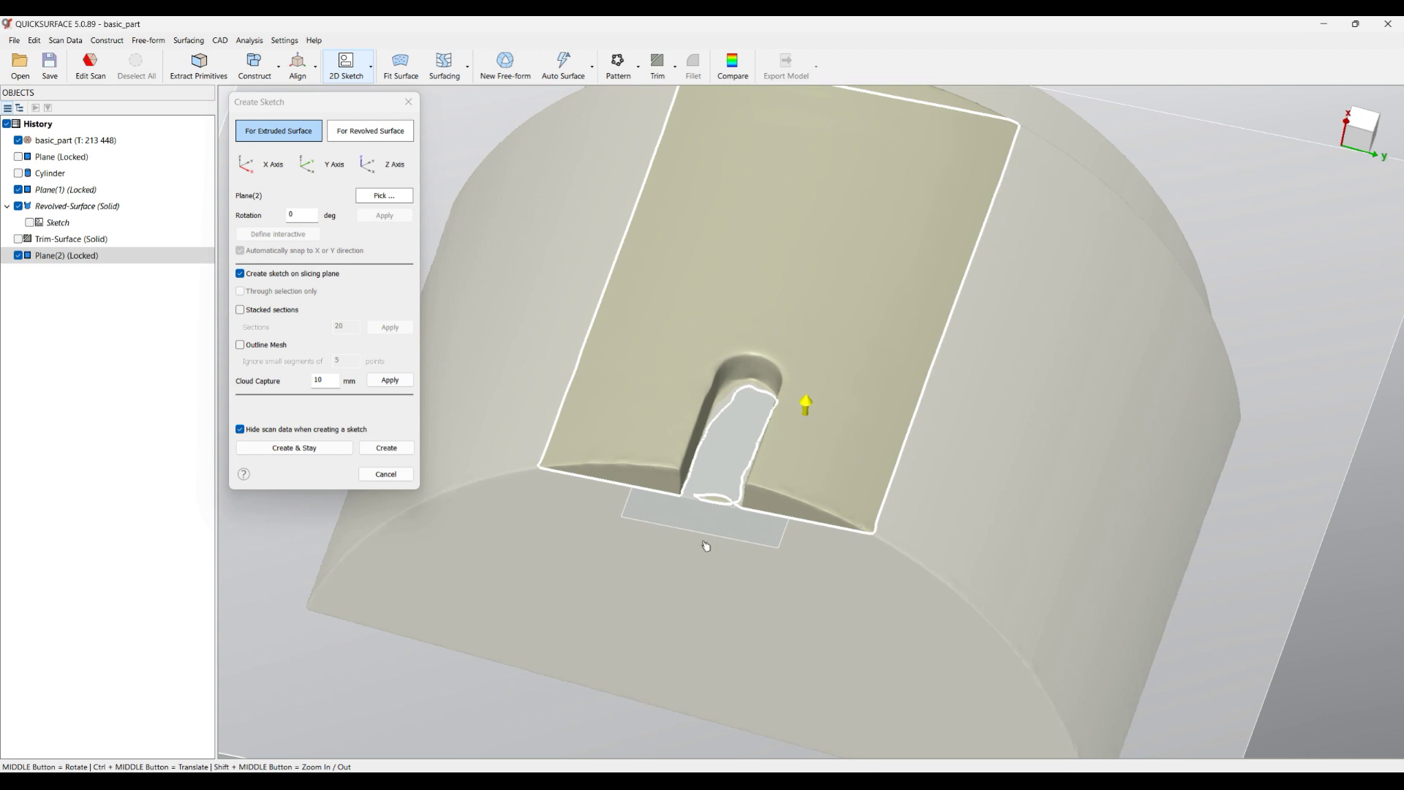
{"action": "scroll", "coordinate": [746, 523], "scroll_direction": "up", "scroll_amount": 5}
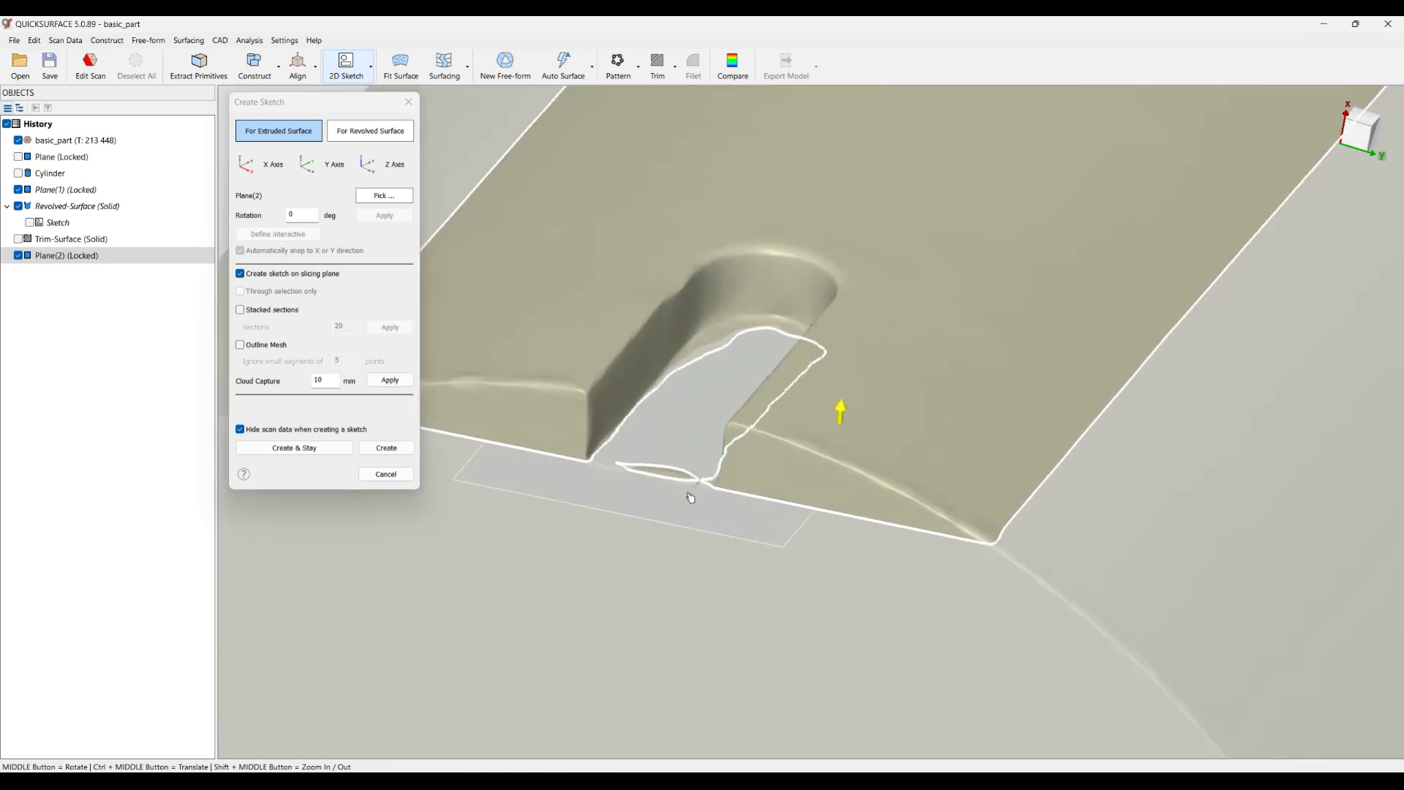
{"action": "left_click_drag", "start_coordinate": [765, 517], "coordinate": [781, 492]}
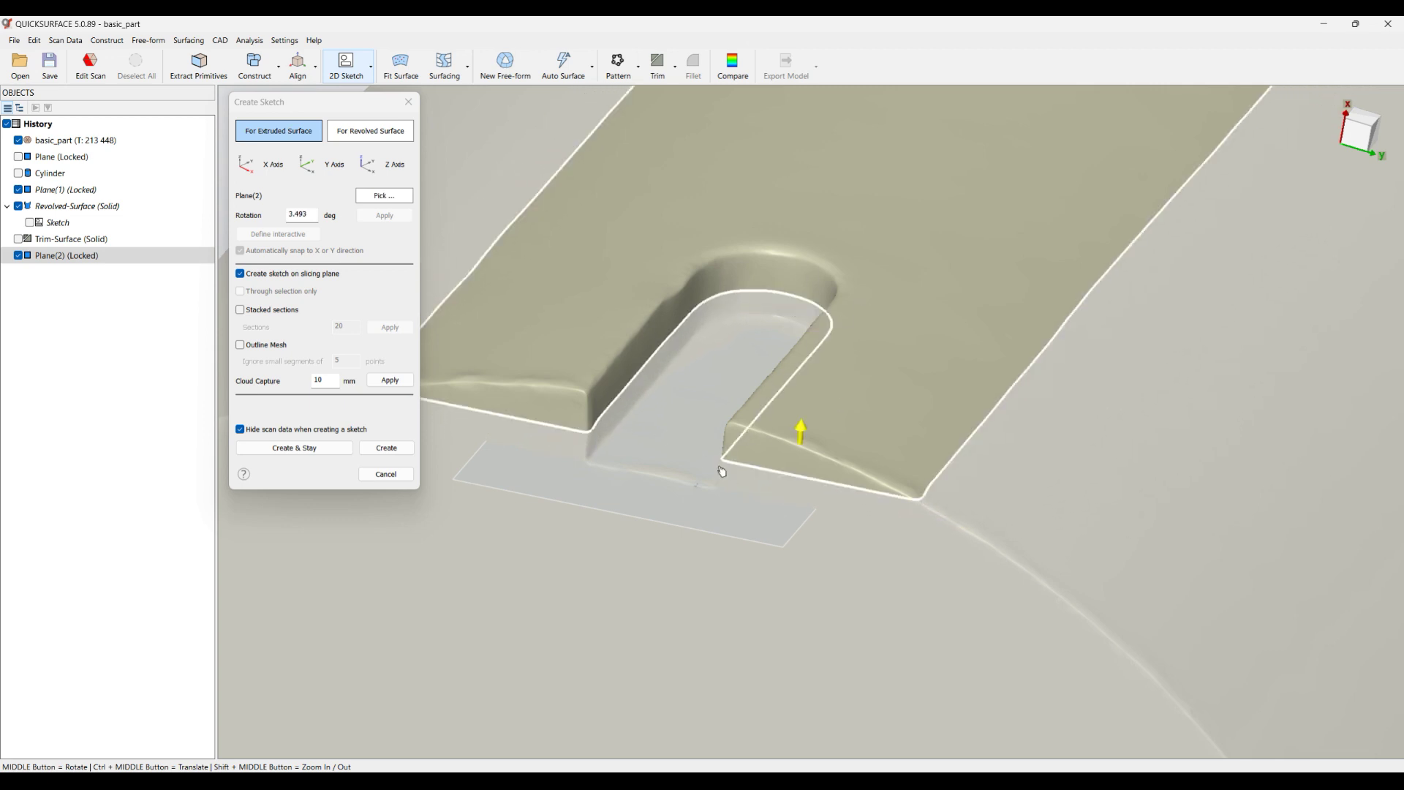
{"action": "left_click", "coordinate": [386, 448]}
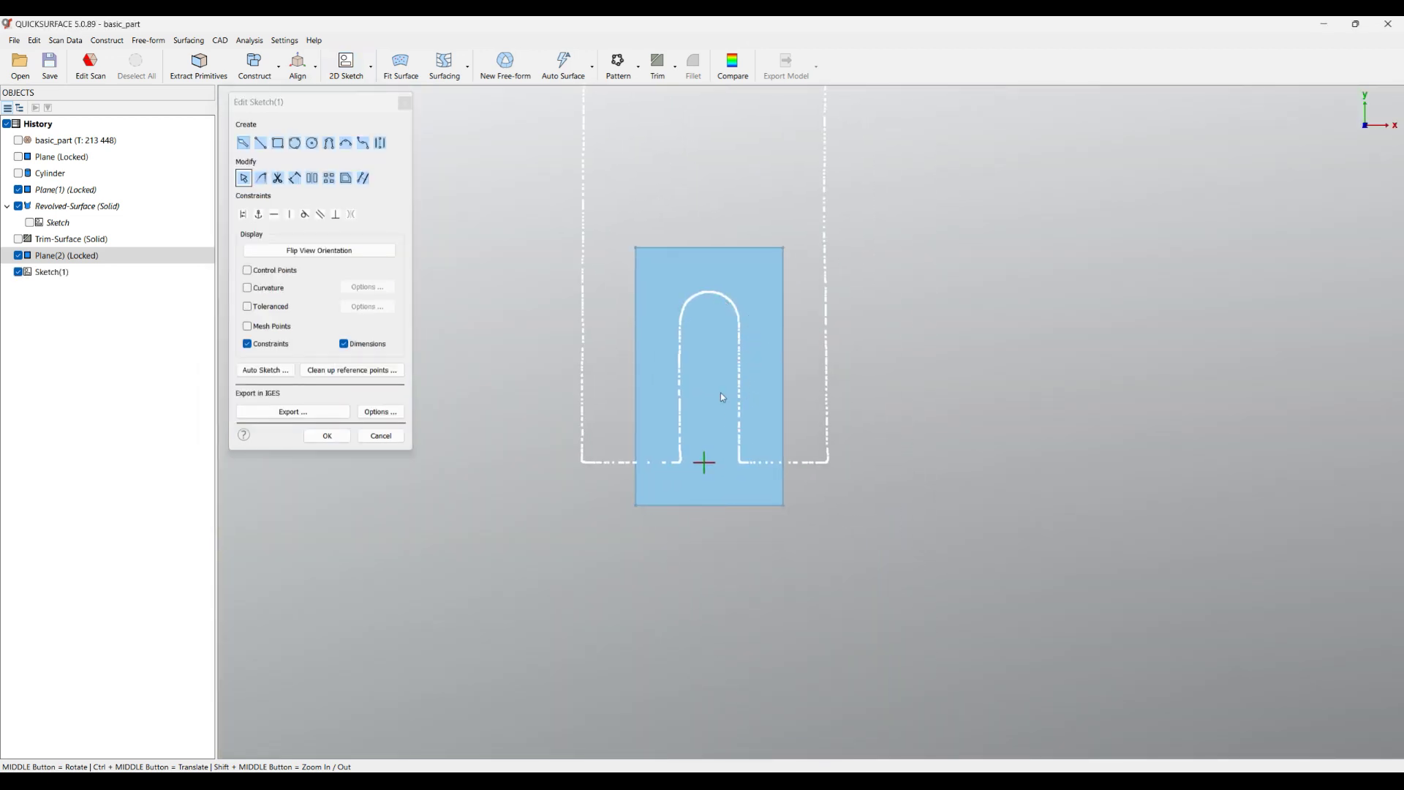
Step: Fit a slot shape to the pocket's section points, stretch its open end past the part's base edge and finish the sketch
{"action": "scroll", "coordinate": [728, 402], "scroll_direction": "up", "scroll_amount": 2}
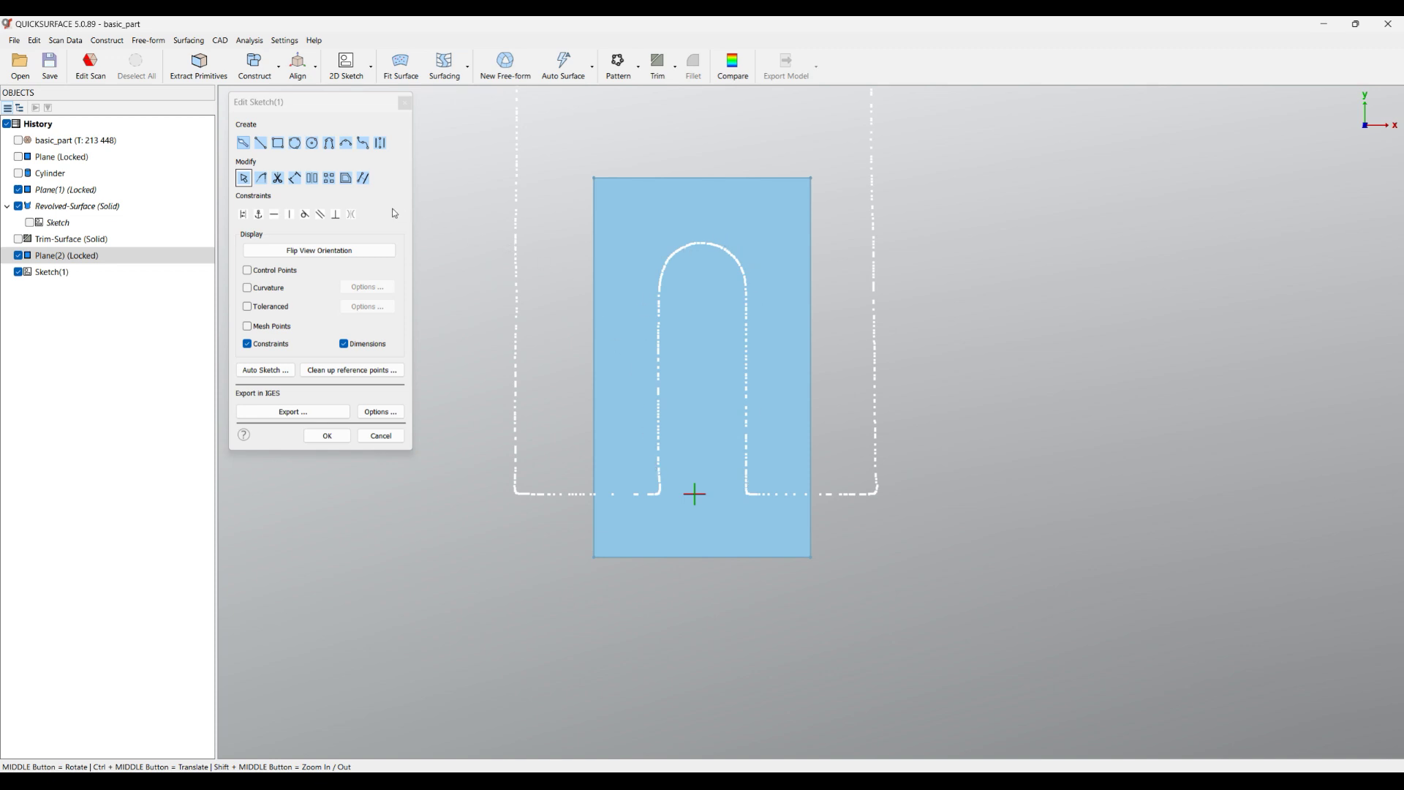
{"action": "left_click", "coordinate": [244, 143]}
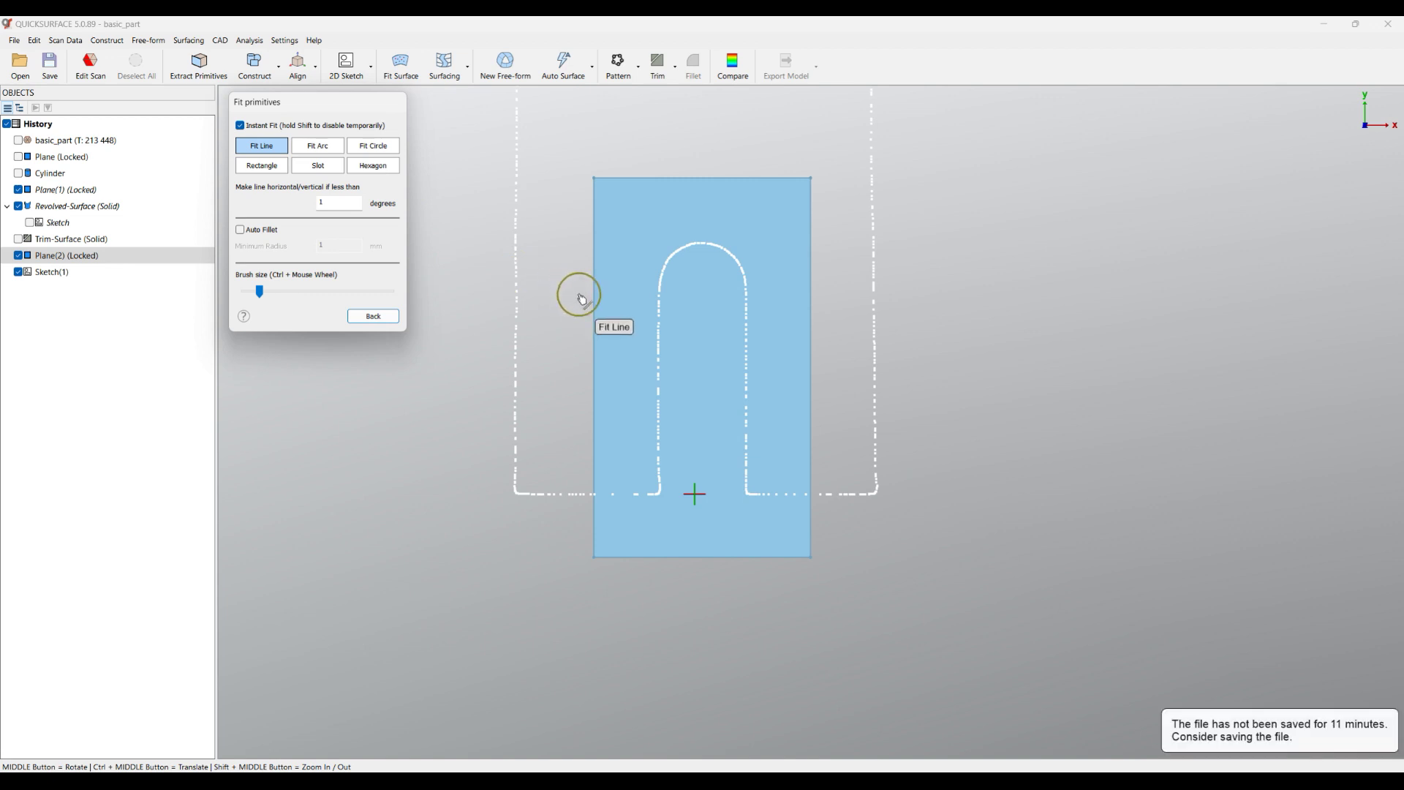
{"action": "left_click", "coordinate": [325, 173]}
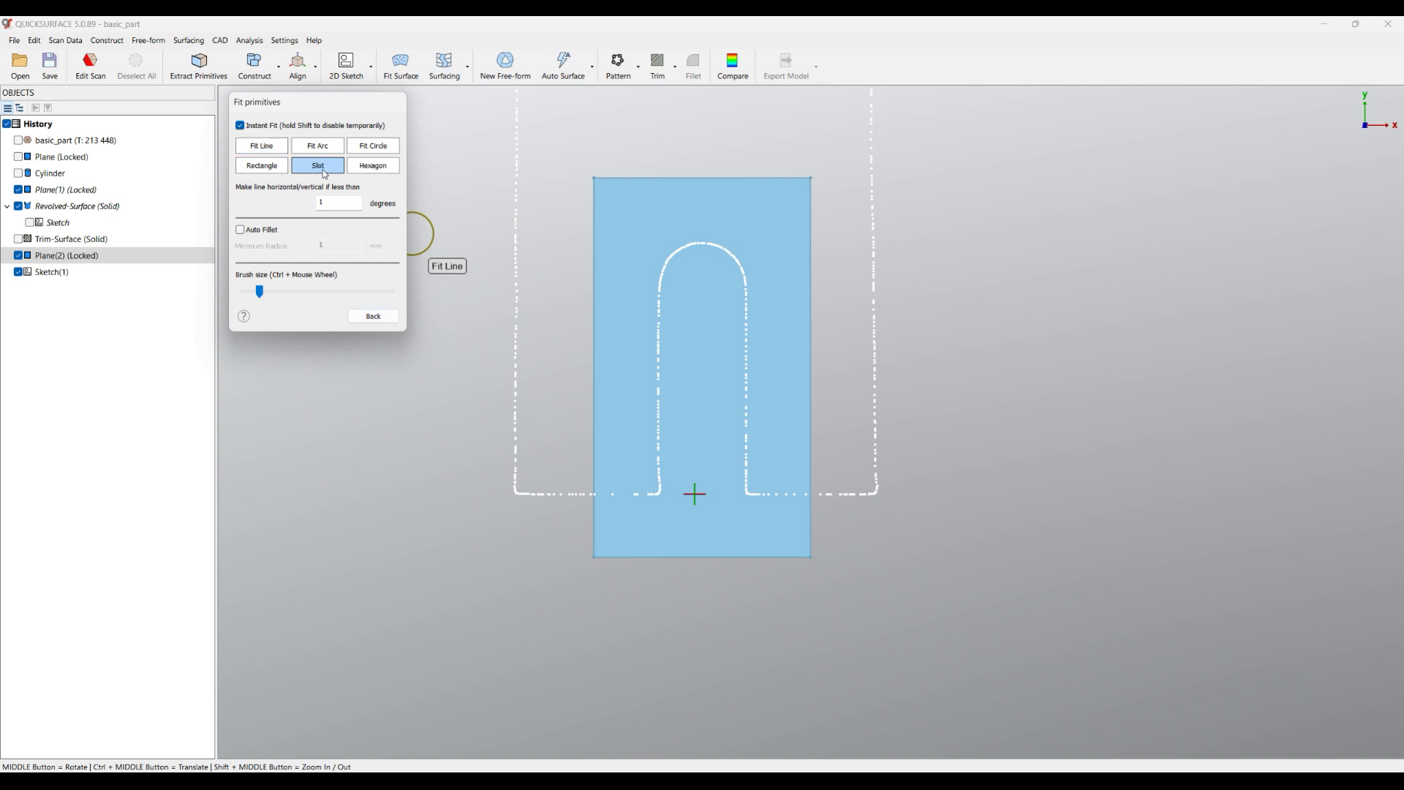
{"action": "mouse_move", "coordinate": [665, 465]}
{"action": "left_mouse_down"}
{"action": "mouse_move", "coordinate": [671, 312]}
{"action": "mouse_move", "coordinate": [689, 265]}
{"action": "mouse_move", "coordinate": [714, 260]}
{"action": "mouse_move", "coordinate": [739, 287]}
{"action": "mouse_move", "coordinate": [750, 472]}
{"action": "left_mouse_up"}
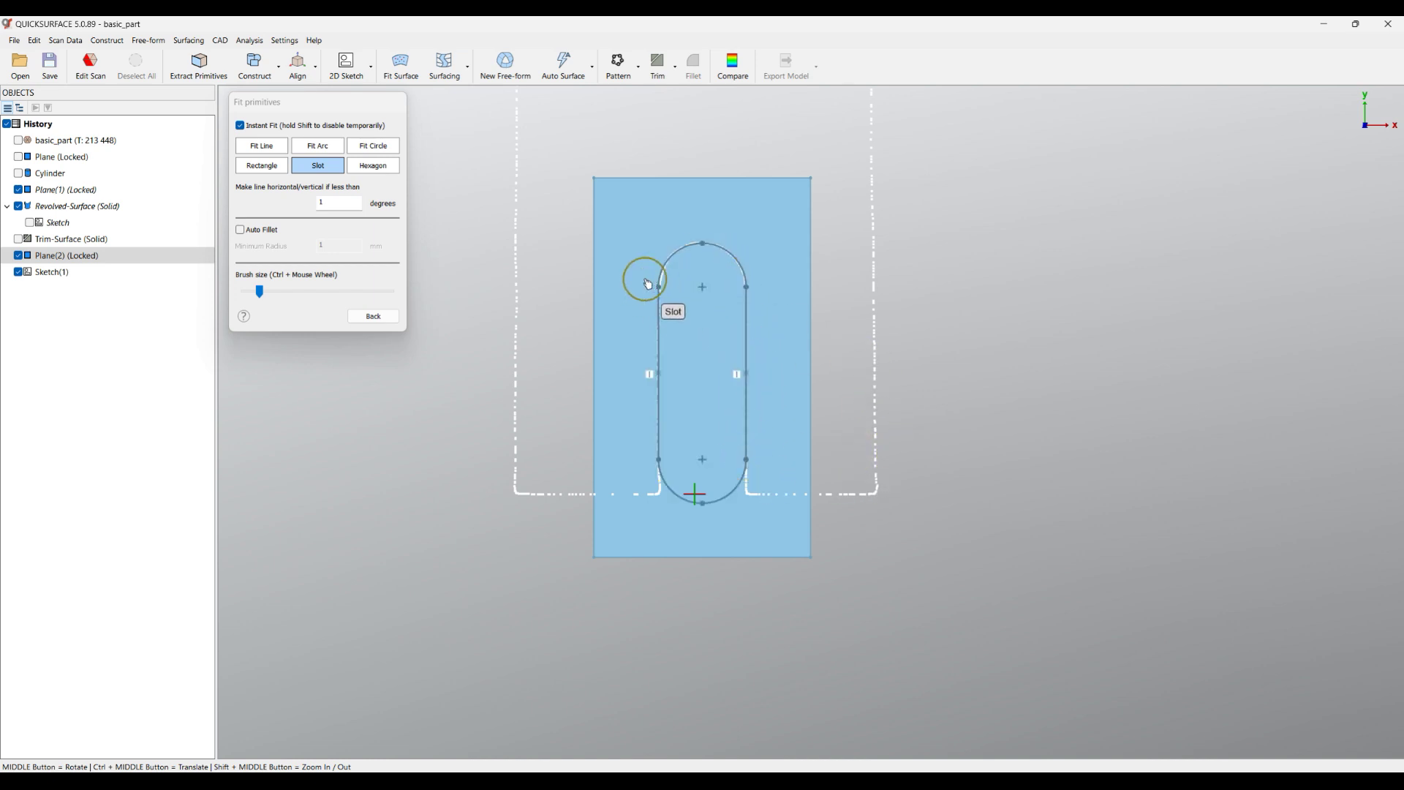
{"action": "left_click", "coordinate": [373, 316]}
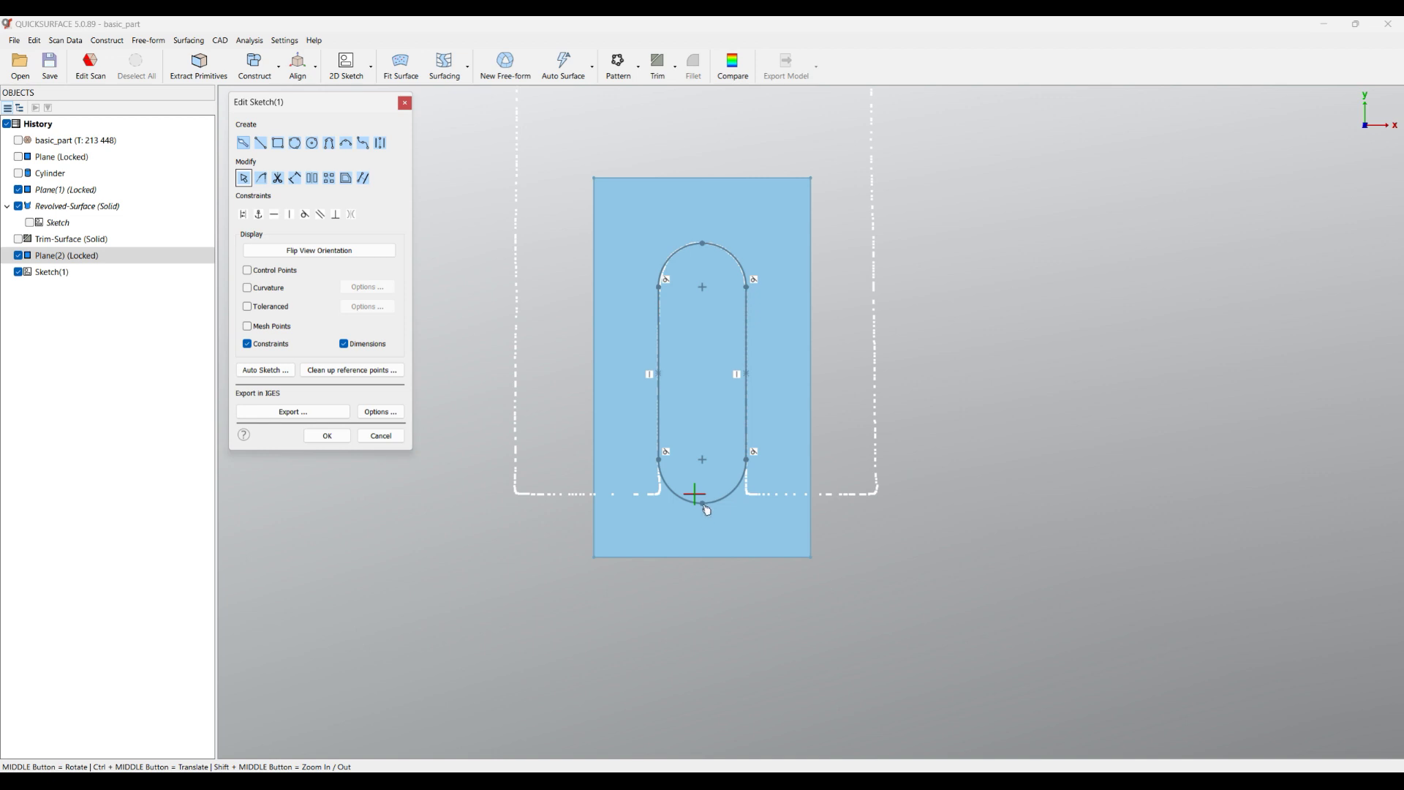
{"action": "left_click_drag", "start_coordinate": [706, 510], "coordinate": [704, 622]}
{"action": "left_click", "coordinate": [325, 437]}
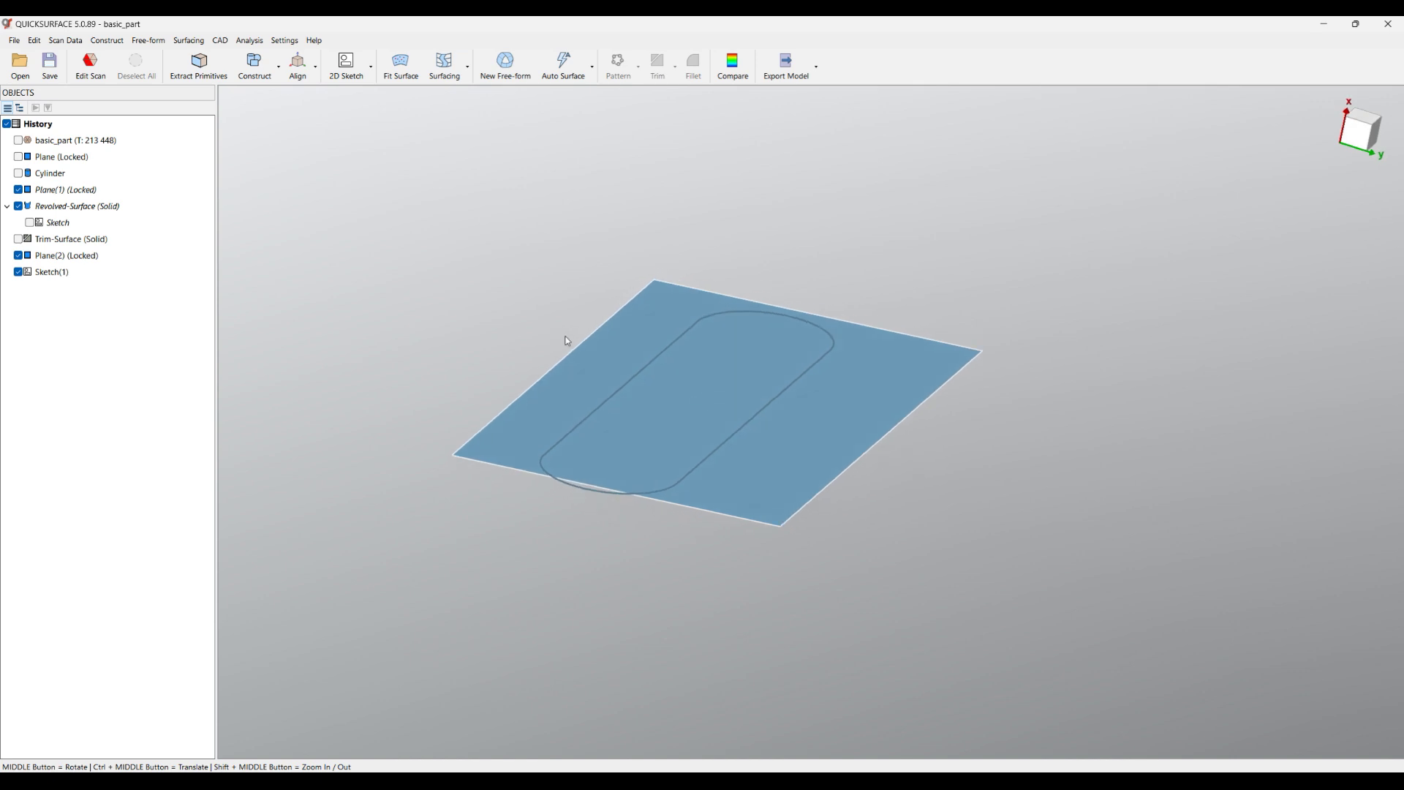
Step: Start extruding the slot sketch as a two-sided solid with Depth 1 about 45.7 mm, comparing its height with the scan
{"action": "left_click", "coordinate": [619, 401]}
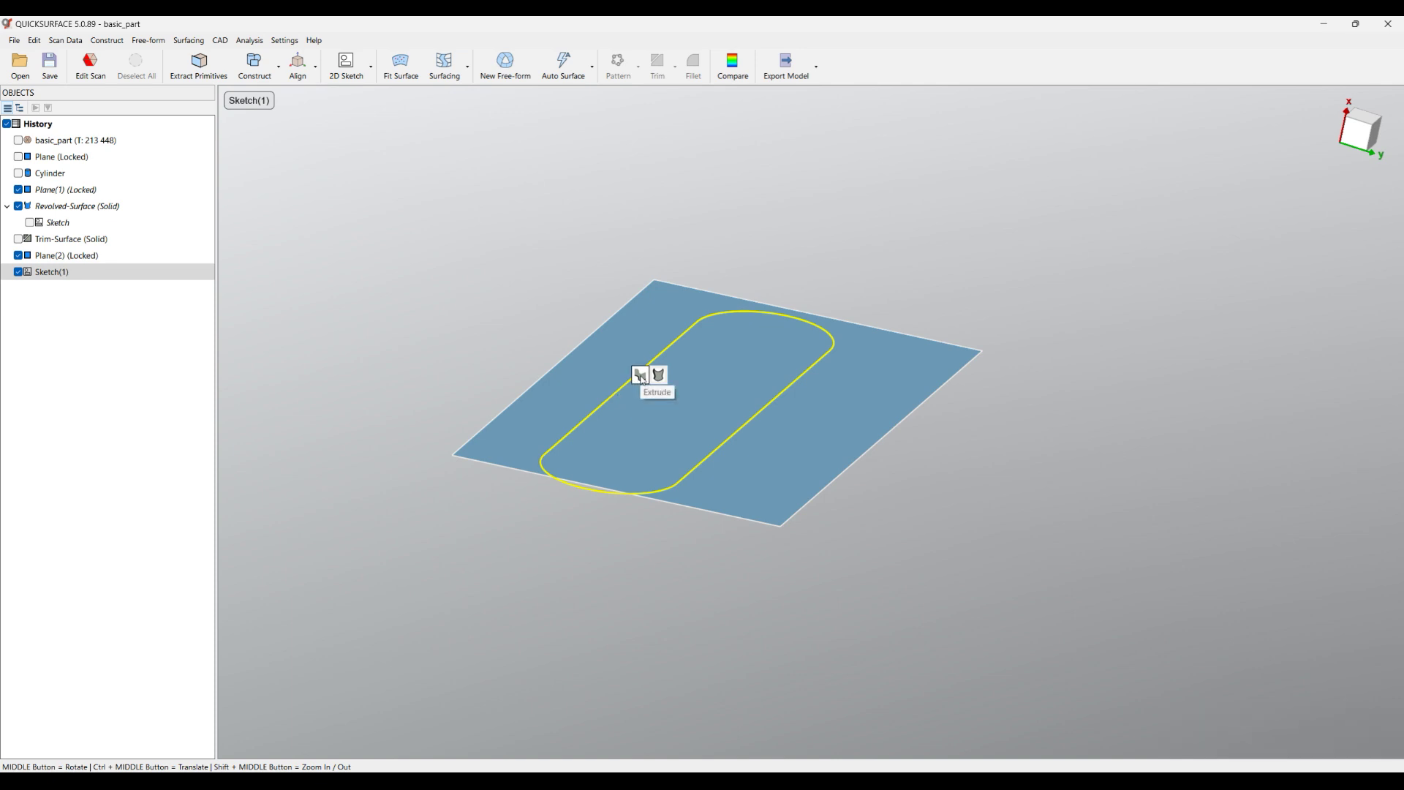
{"action": "left_click", "coordinate": [104, 42]}
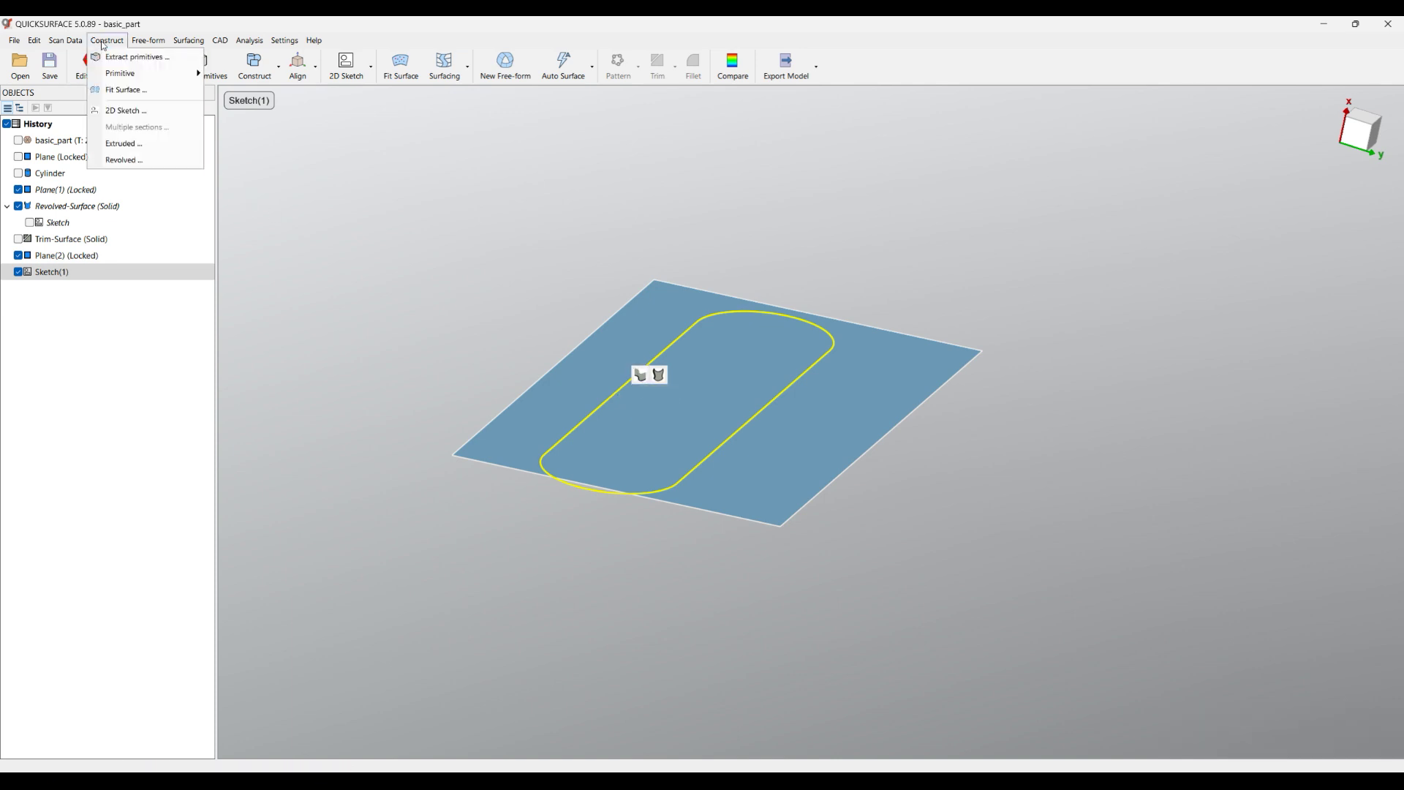
{"action": "left_click", "coordinate": [124, 144]}
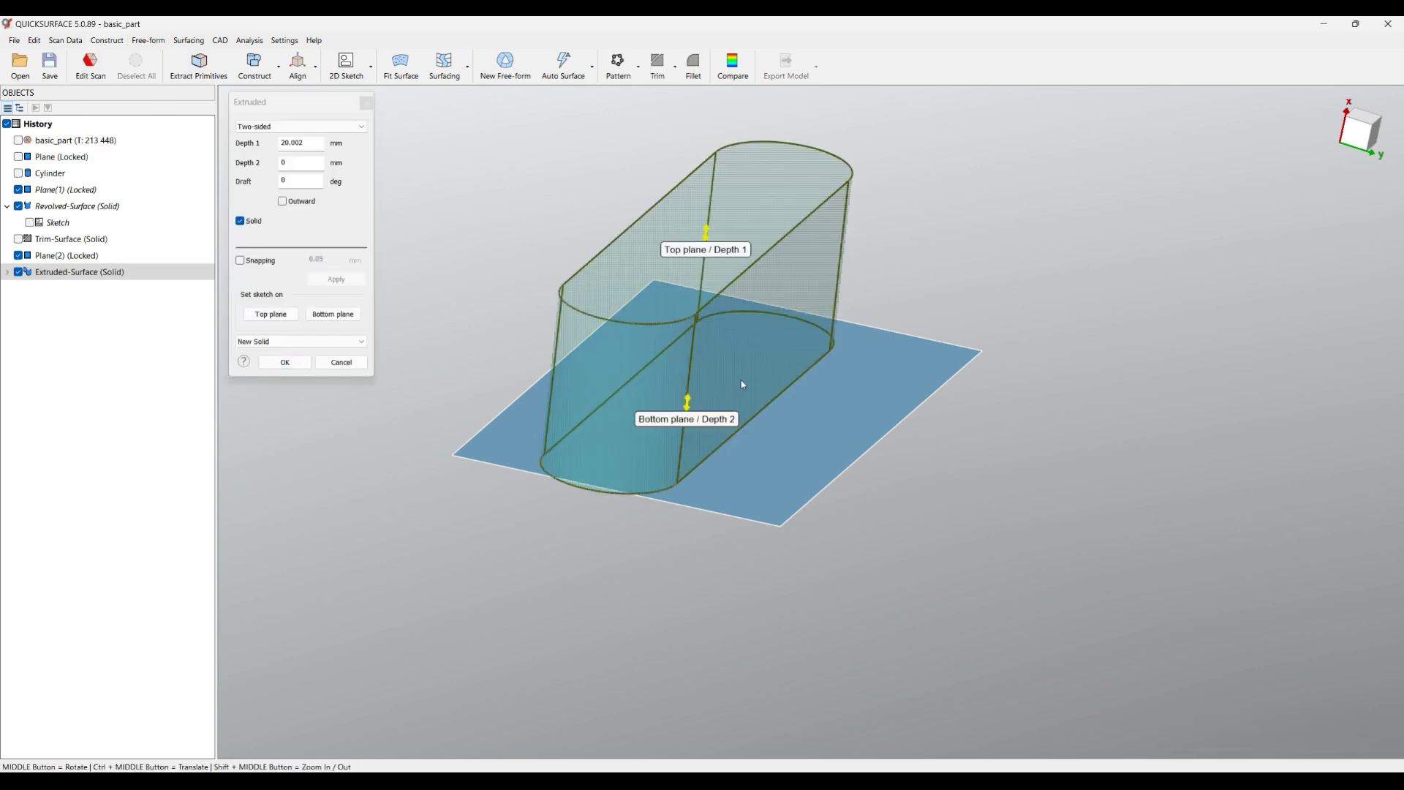
{"action": "middle_click_drag", "start_coordinate": [749, 352], "coordinate": [815, 352]}
{"action": "scroll", "coordinate": [814, 348], "scroll_direction": "down", "scroll_amount": 3}
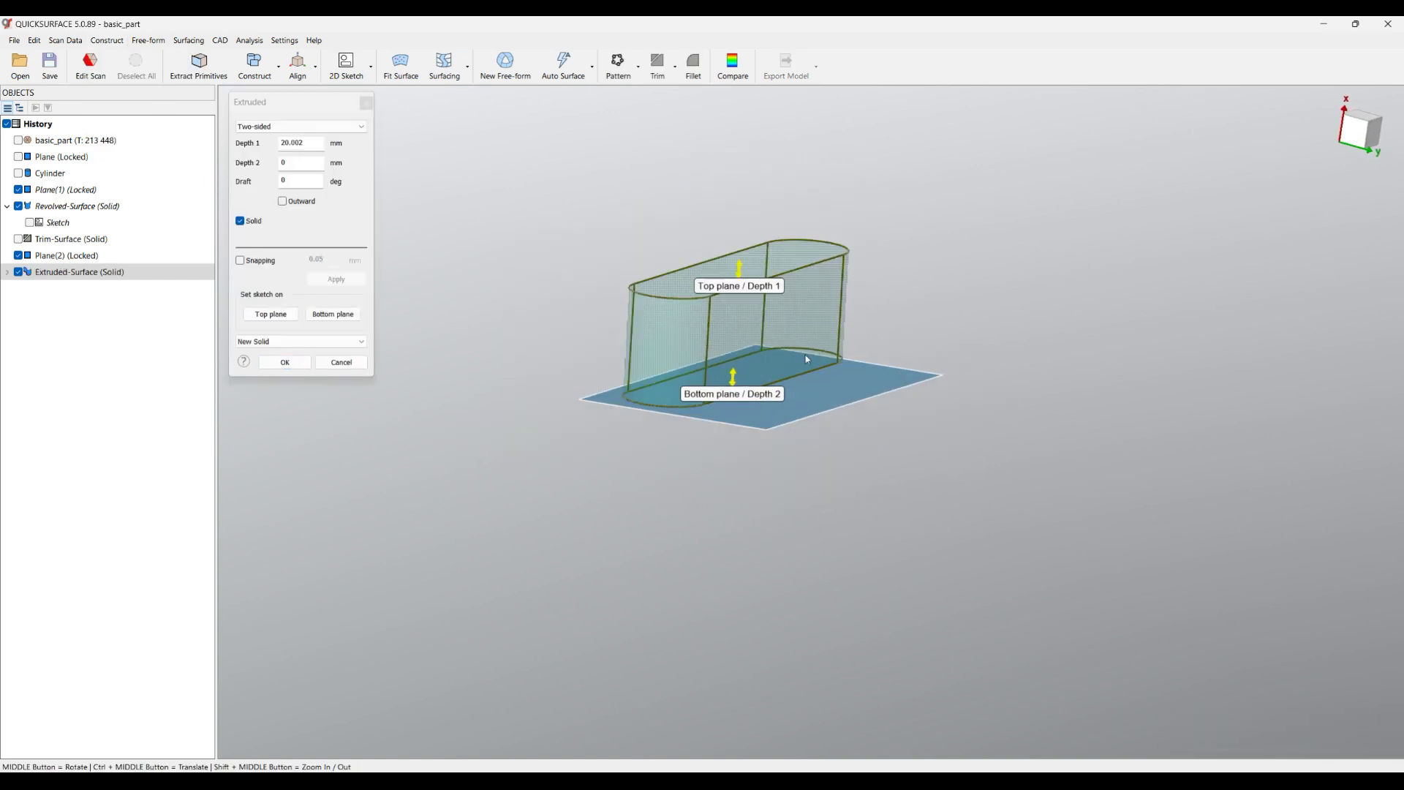
{"action": "left_click_drag", "start_coordinate": [739, 268], "coordinate": [747, 130]}
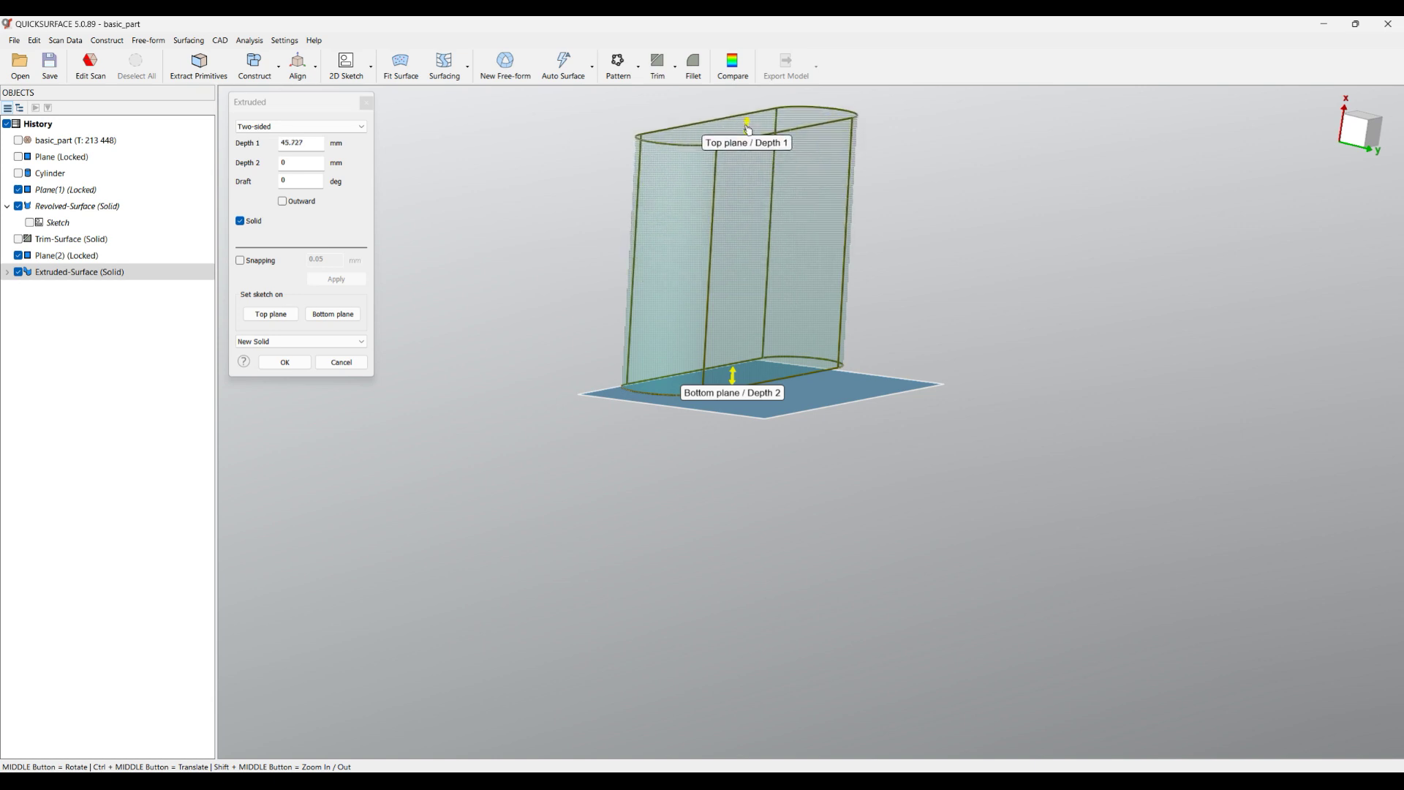
{"action": "left_click", "coordinate": [19, 140]}
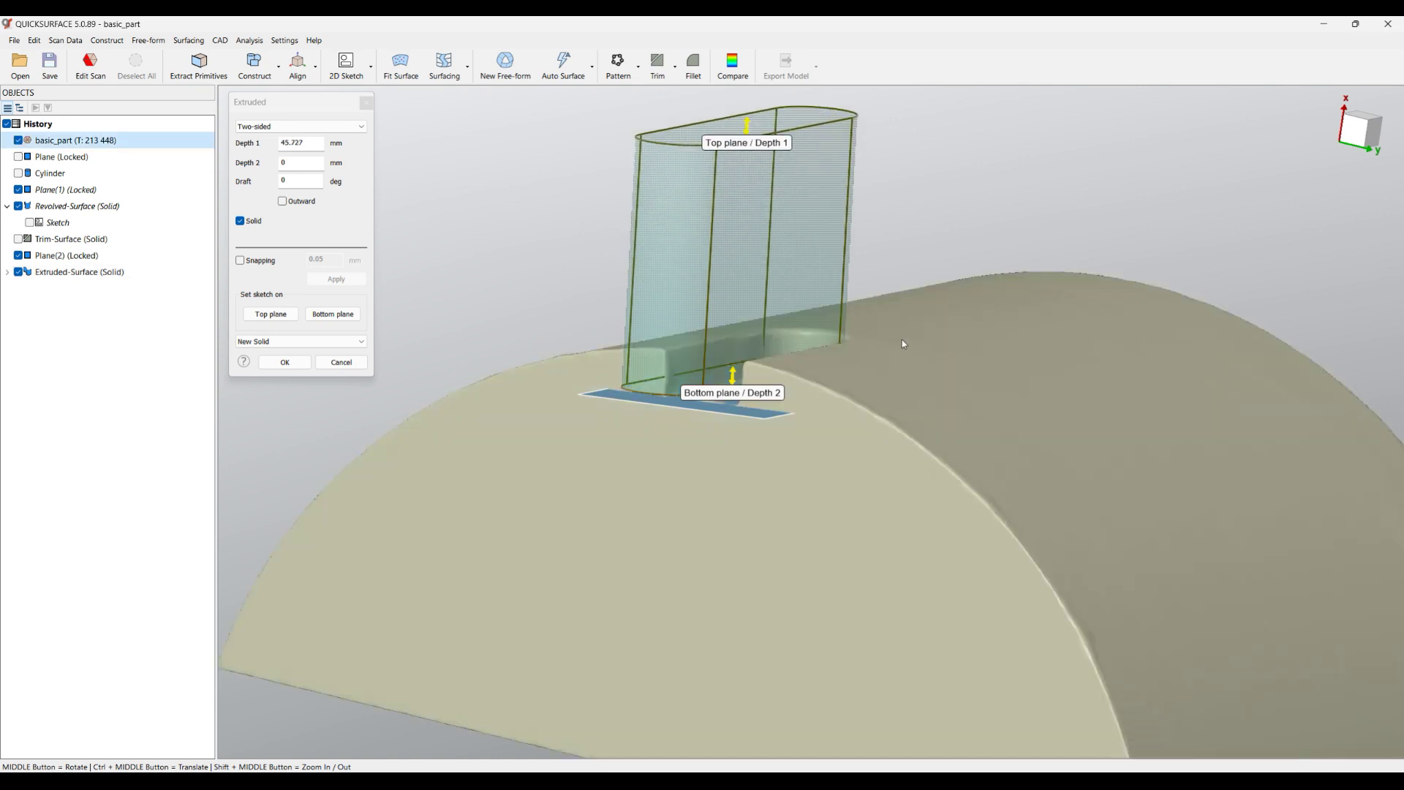
{"action": "left_click", "coordinate": [19, 141]}
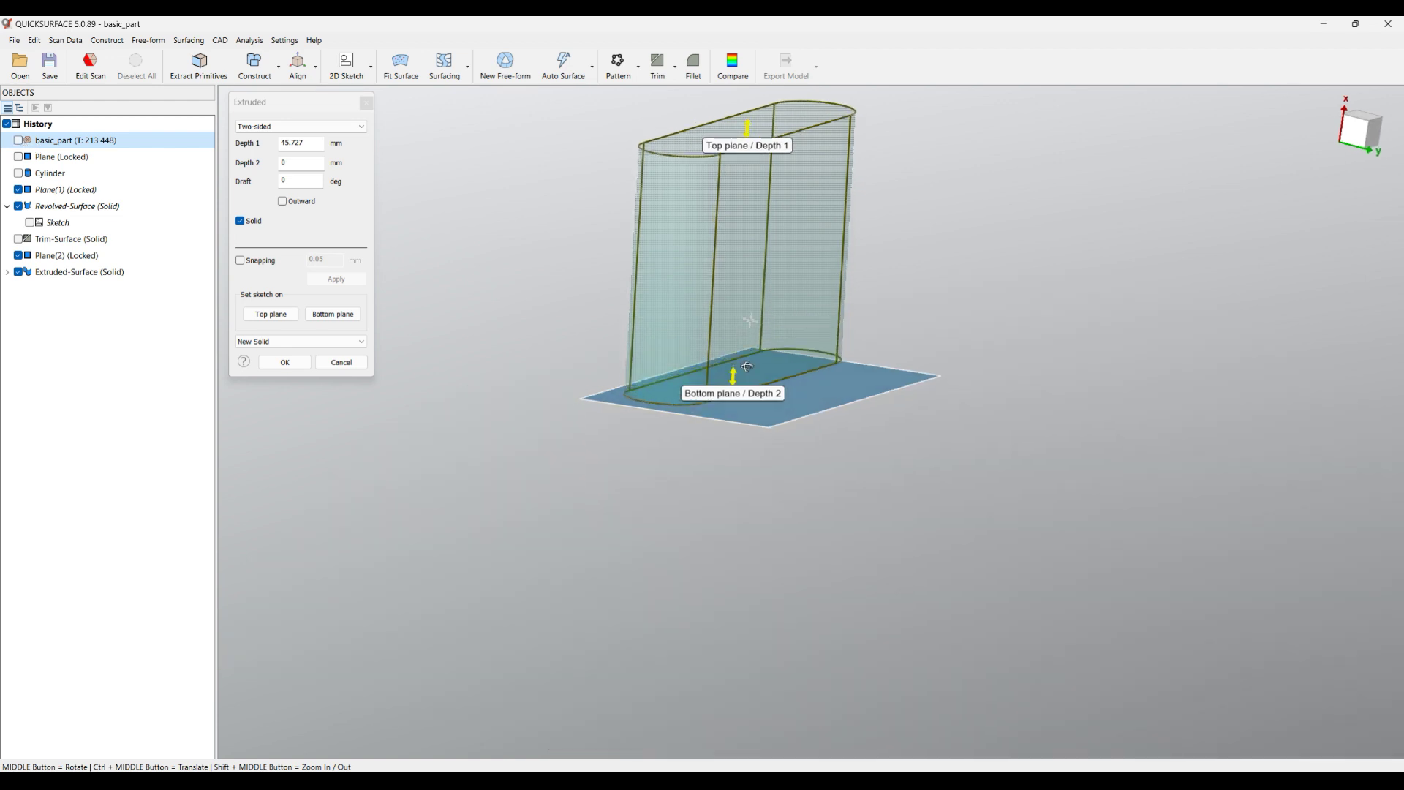
Step: Enable 0.05 mm snapping, extend Depth 2 to the slot-floor plane at 3.493 mm and create the extrusion as a new solid
{"action": "scroll", "coordinate": [746, 358], "scroll_direction": "up", "scroll_amount": 5}
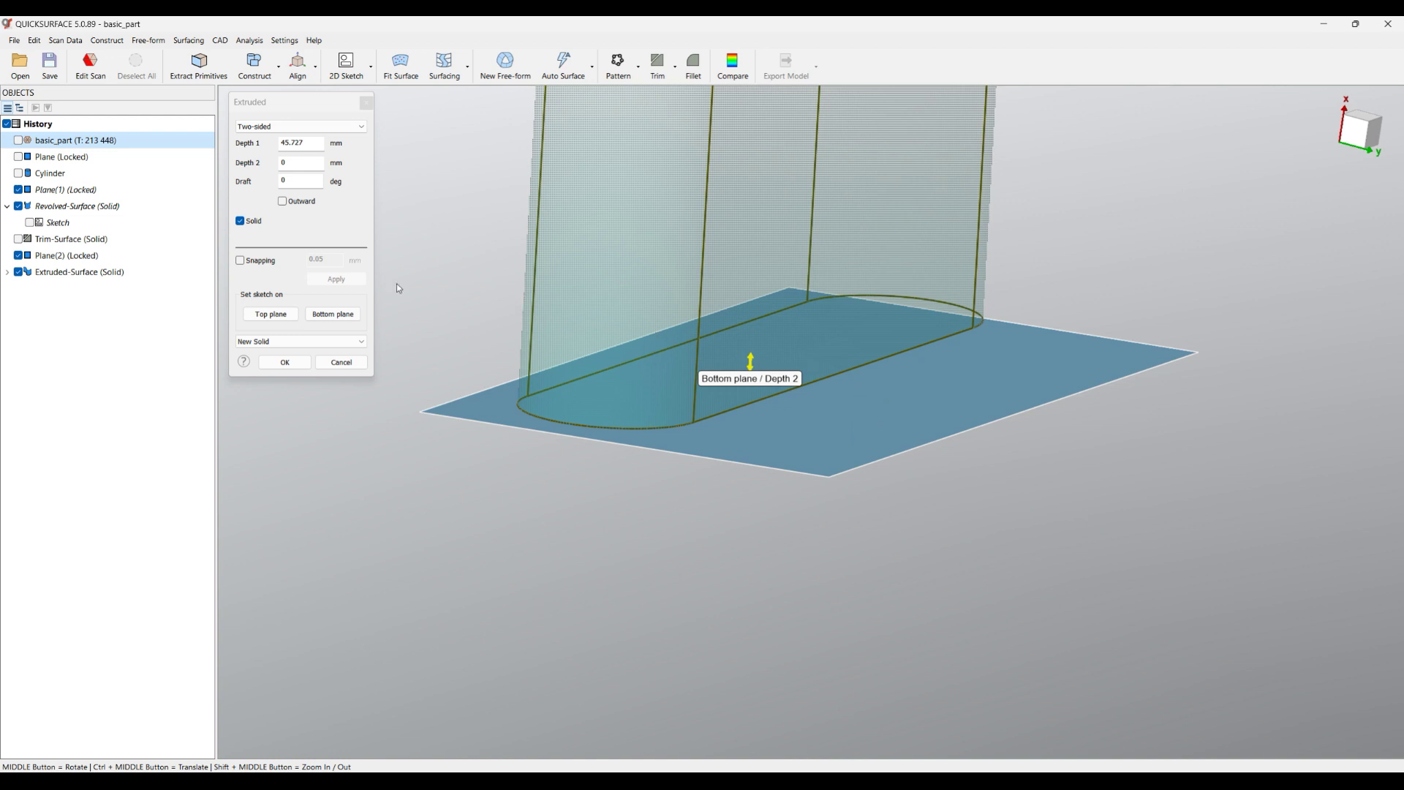
{"action": "left_click", "coordinate": [249, 263]}
{"action": "middle_click_drag", "start_coordinate": [757, 380], "coordinate": [837, 425]}
{"action": "left_click_drag", "start_coordinate": [757, 378], "coordinate": [756, 384]}
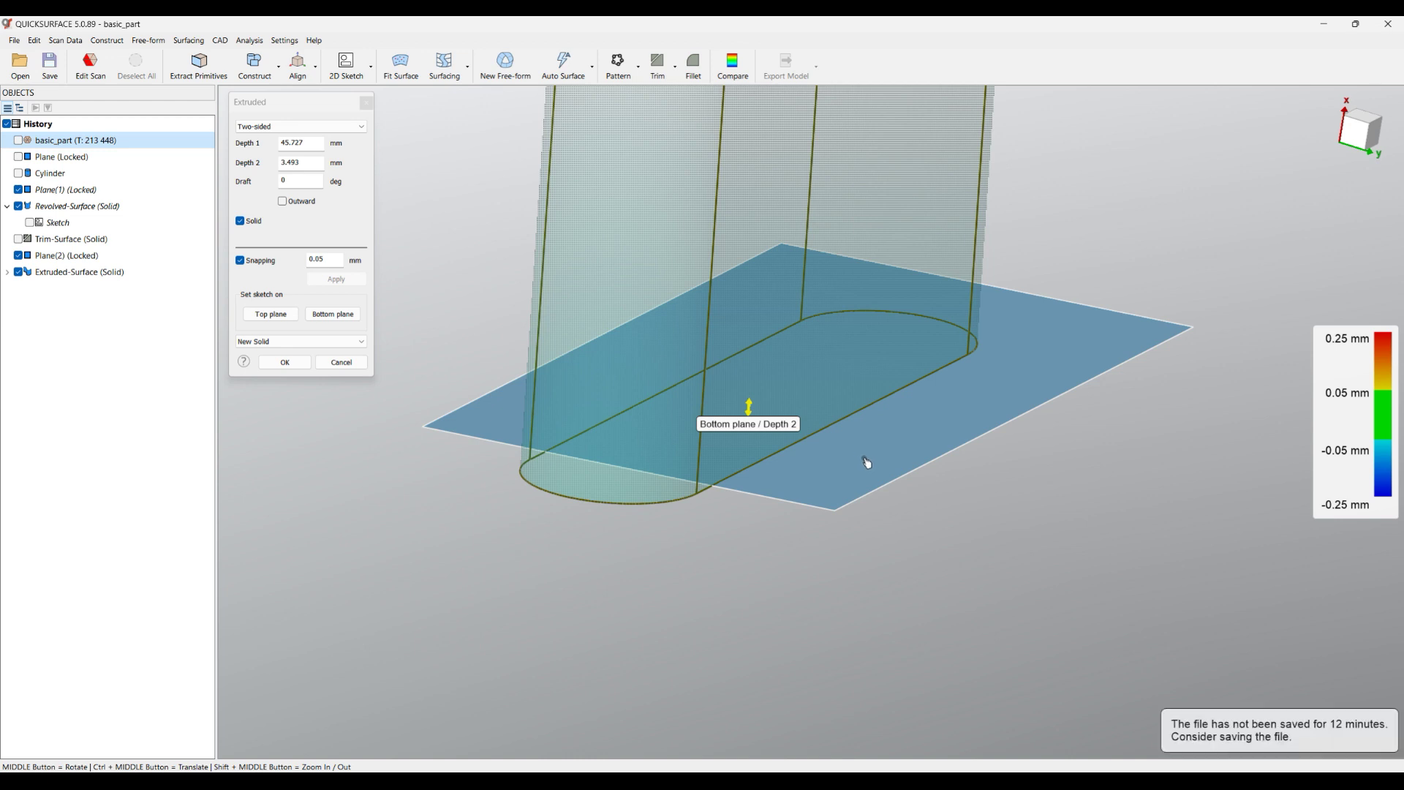
{"action": "left_click_drag", "start_coordinate": [884, 463], "coordinate": [1023, 591]}
{"action": "left_click_drag", "start_coordinate": [985, 541], "coordinate": [882, 477]}
{"action": "middle_click_drag", "start_coordinate": [928, 552], "coordinate": [991, 449]}
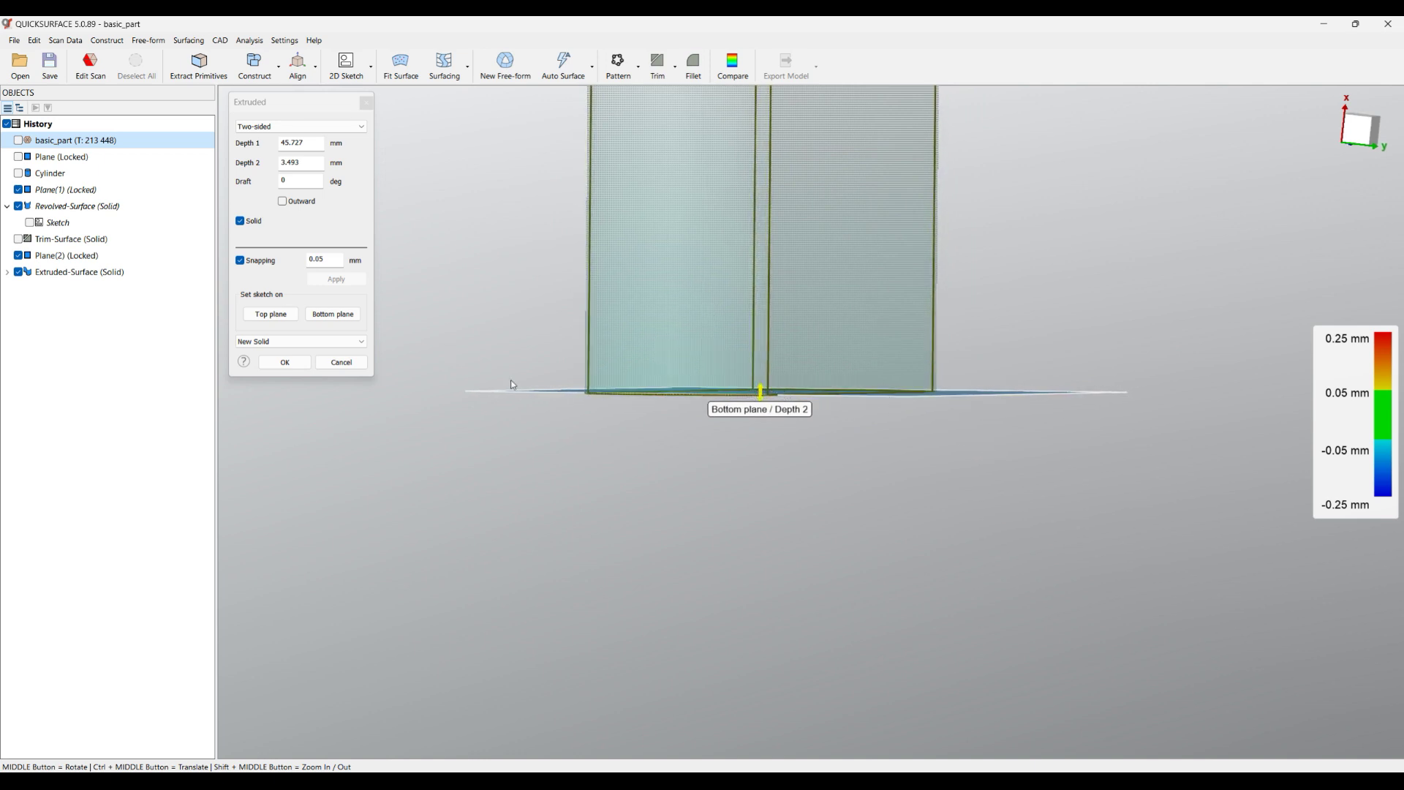
{"action": "left_click", "coordinate": [286, 362]}
Step: Hide the slot-floor plane and show the trimmed solid together with the extruded slot body
{"action": "middle_click_drag", "start_coordinate": [625, 467], "coordinate": [887, 574]}
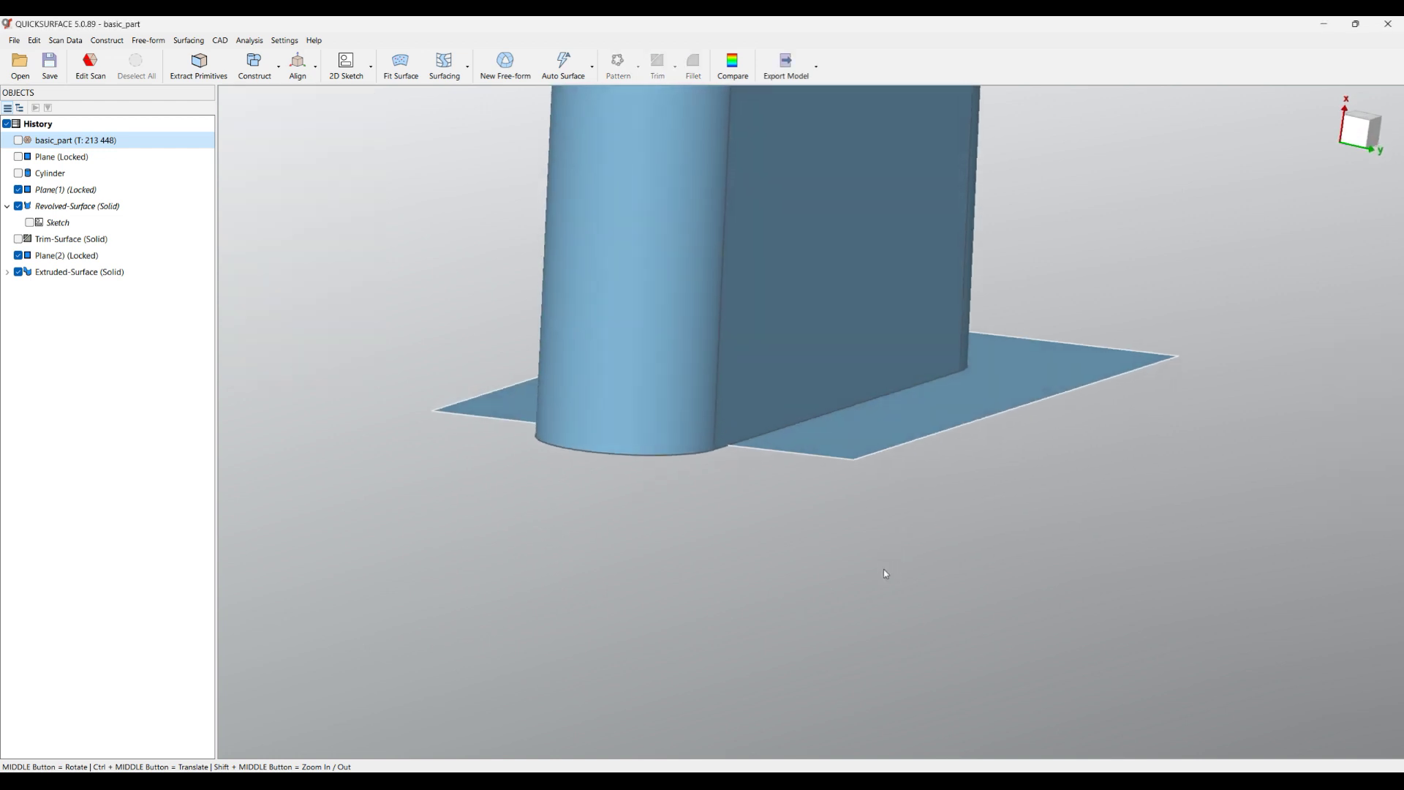
{"action": "left_click", "coordinate": [19, 256]}
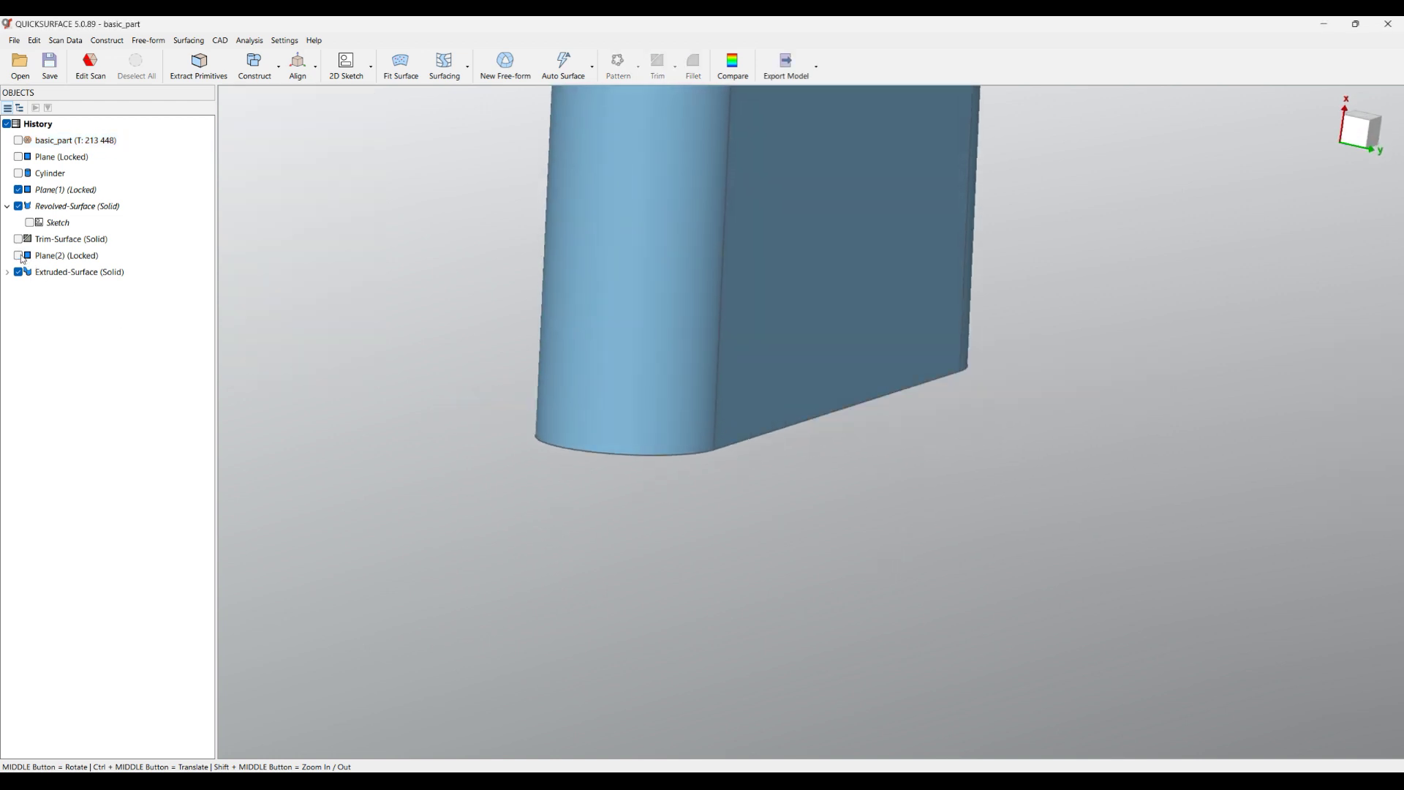
{"action": "left_click", "coordinate": [23, 257]}
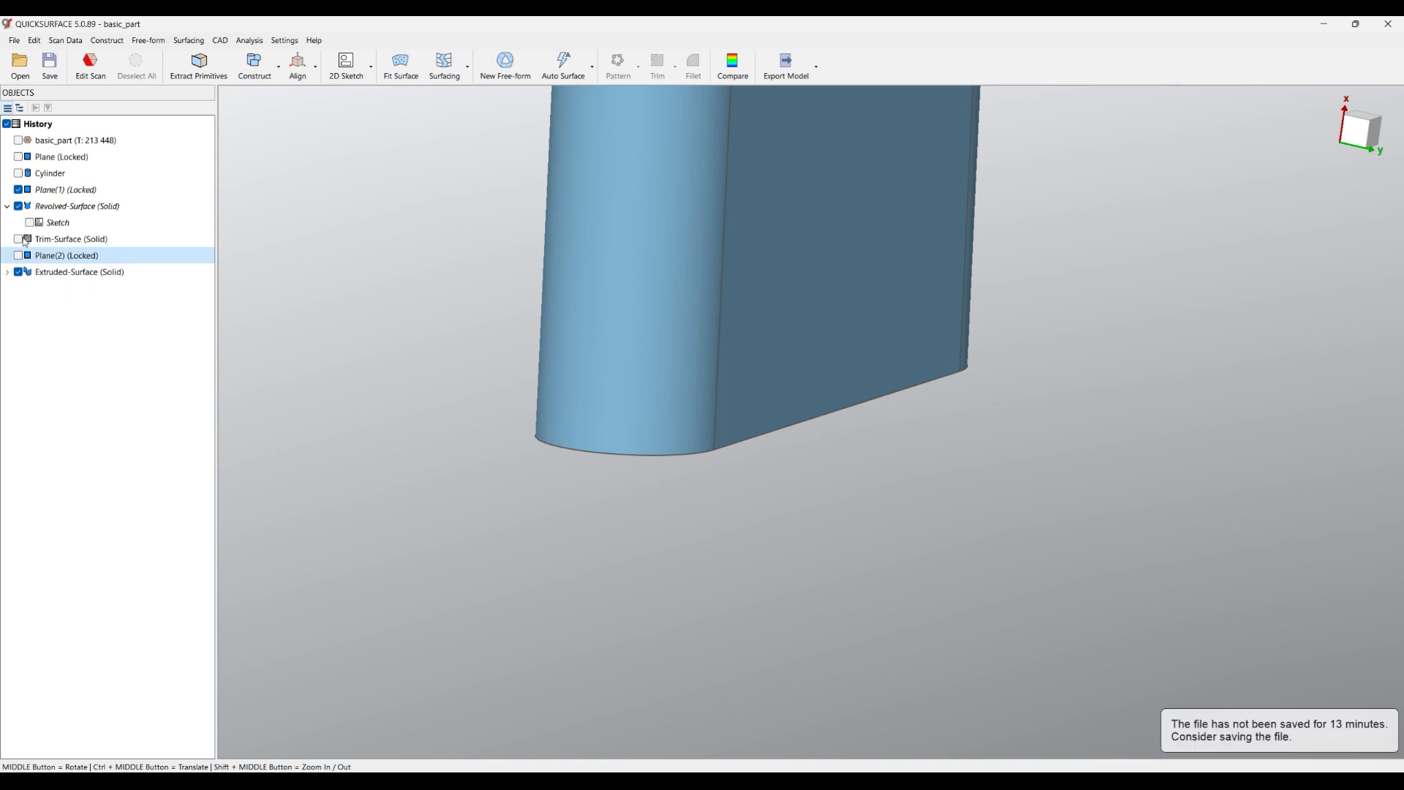
{"action": "left_click", "coordinate": [19, 239]}
{"action": "scroll", "coordinate": [577, 381], "scroll_direction": "down", "scroll_amount": 5}
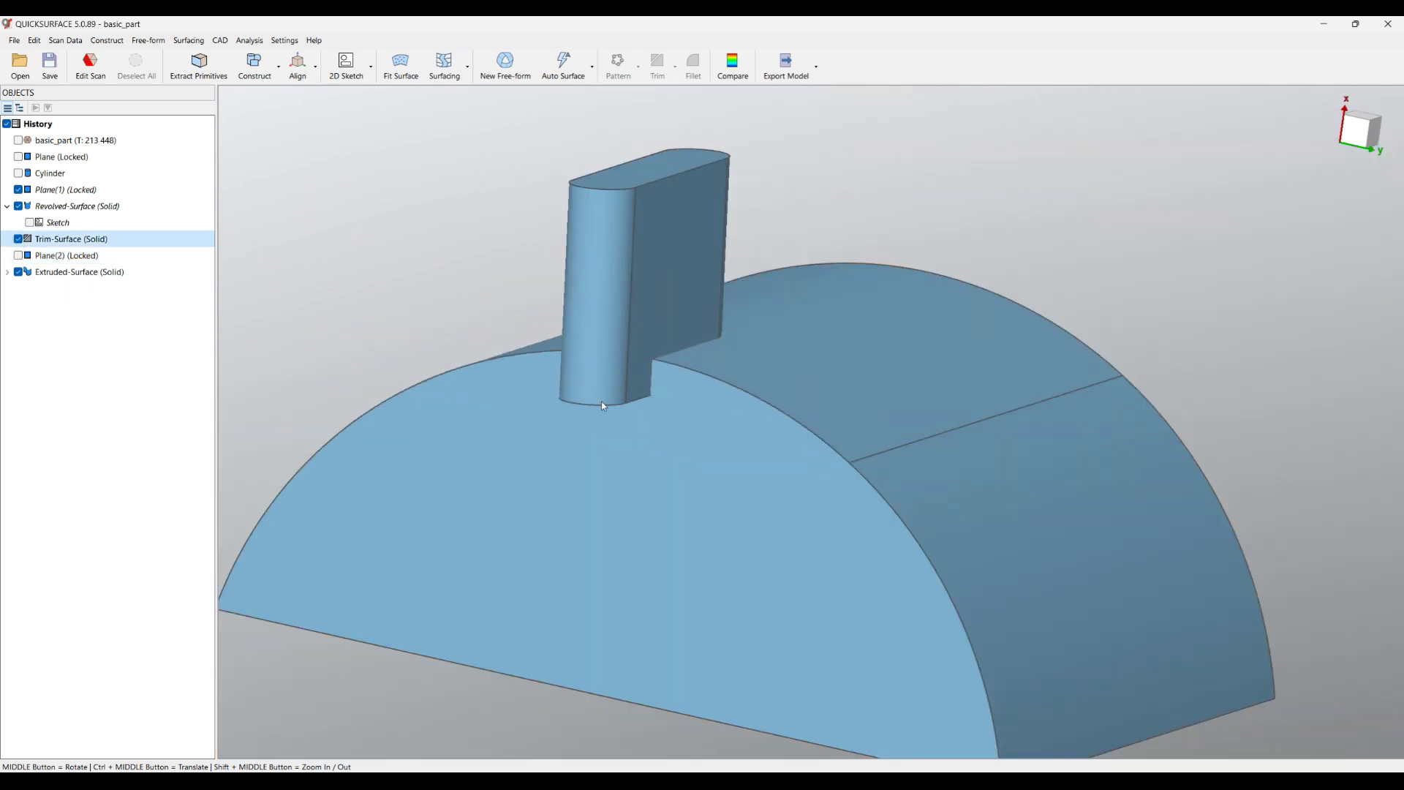
{"action": "scroll", "coordinate": [603, 405], "scroll_direction": "down", "scroll_amount": 3}
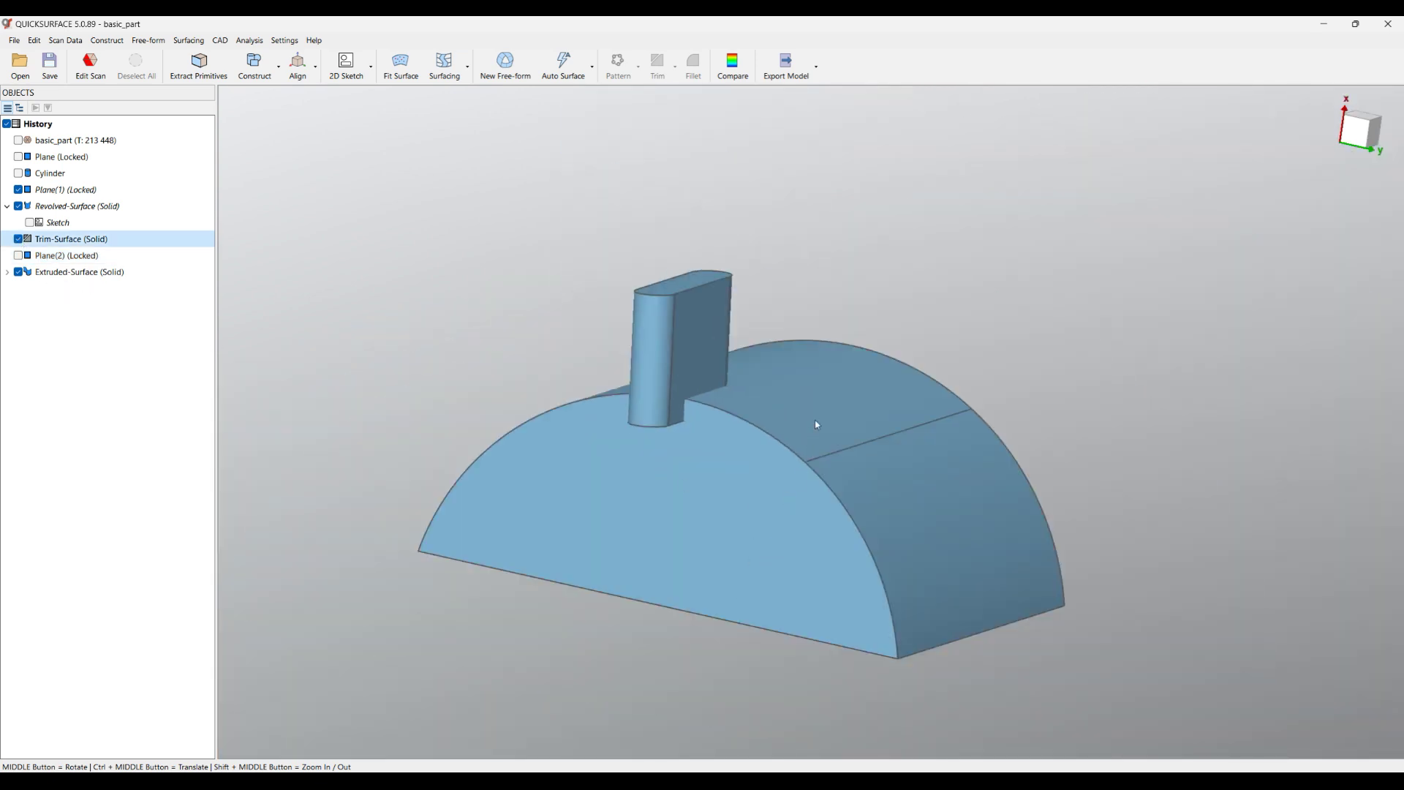
Step: Cut the extruded slot body out of the trimmed main solid and inspect the resulting part from its hollow side
{"action": "left_click", "coordinate": [839, 380]}
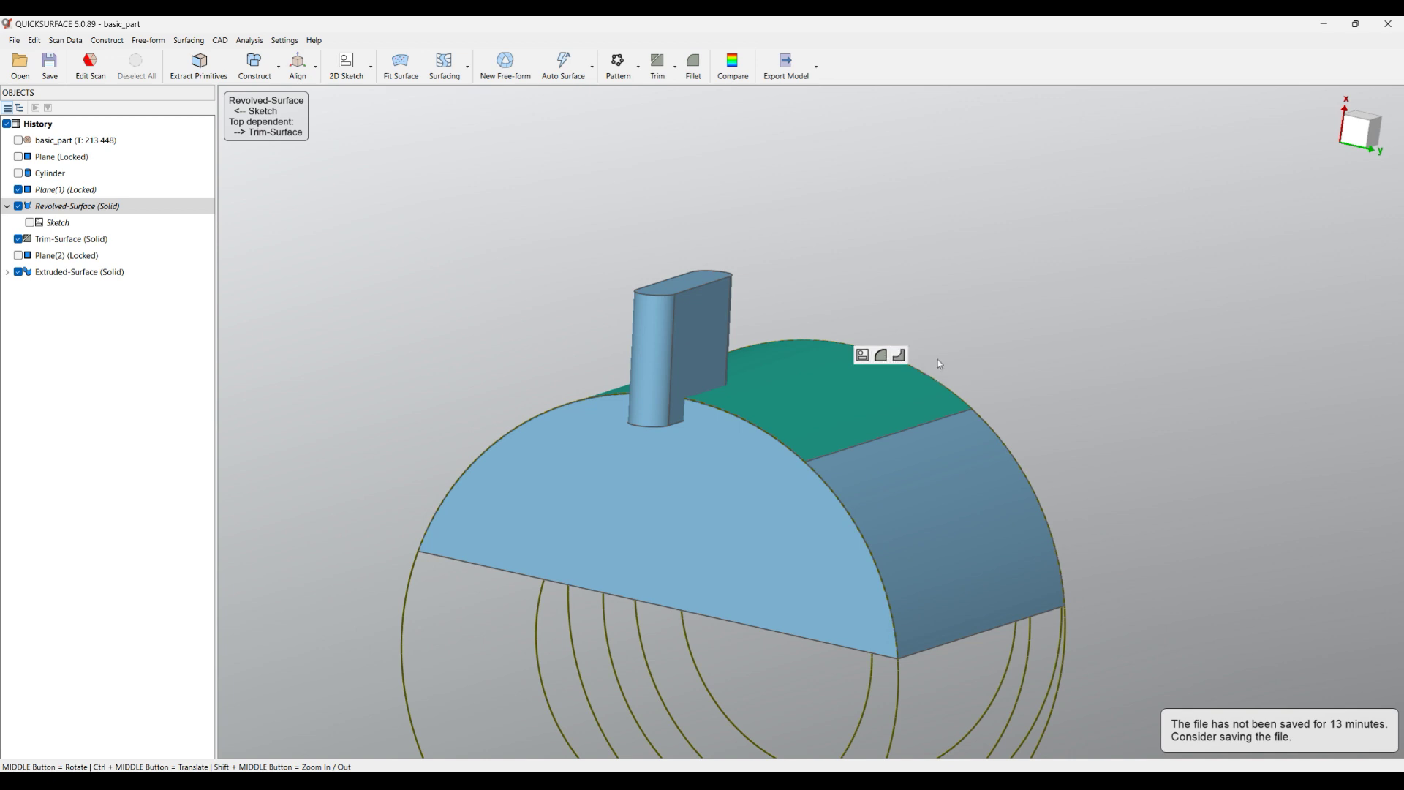
{"action": "left_click", "coordinate": [675, 70]}
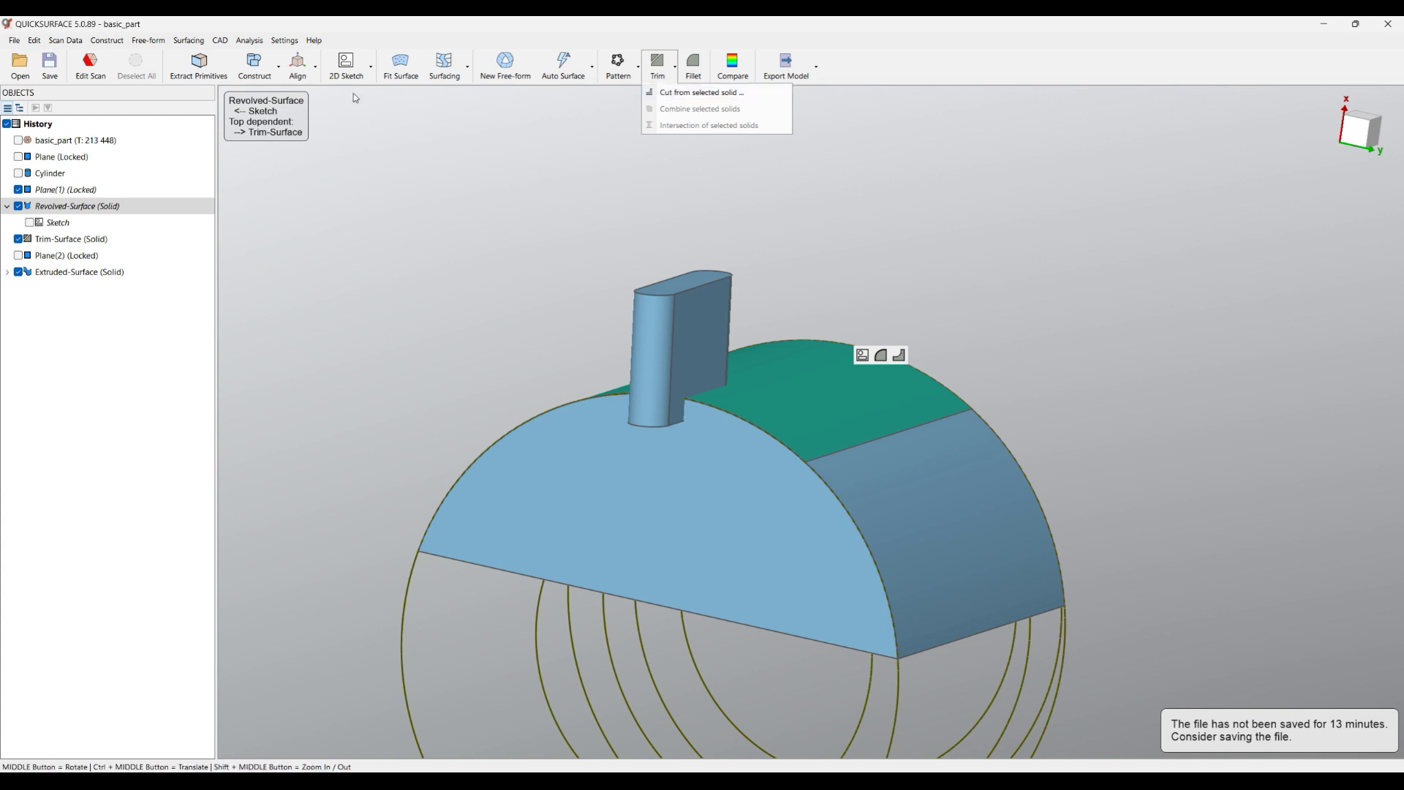
{"action": "left_click", "coordinate": [384, 98]}
{"action": "left_click", "coordinate": [221, 41]}
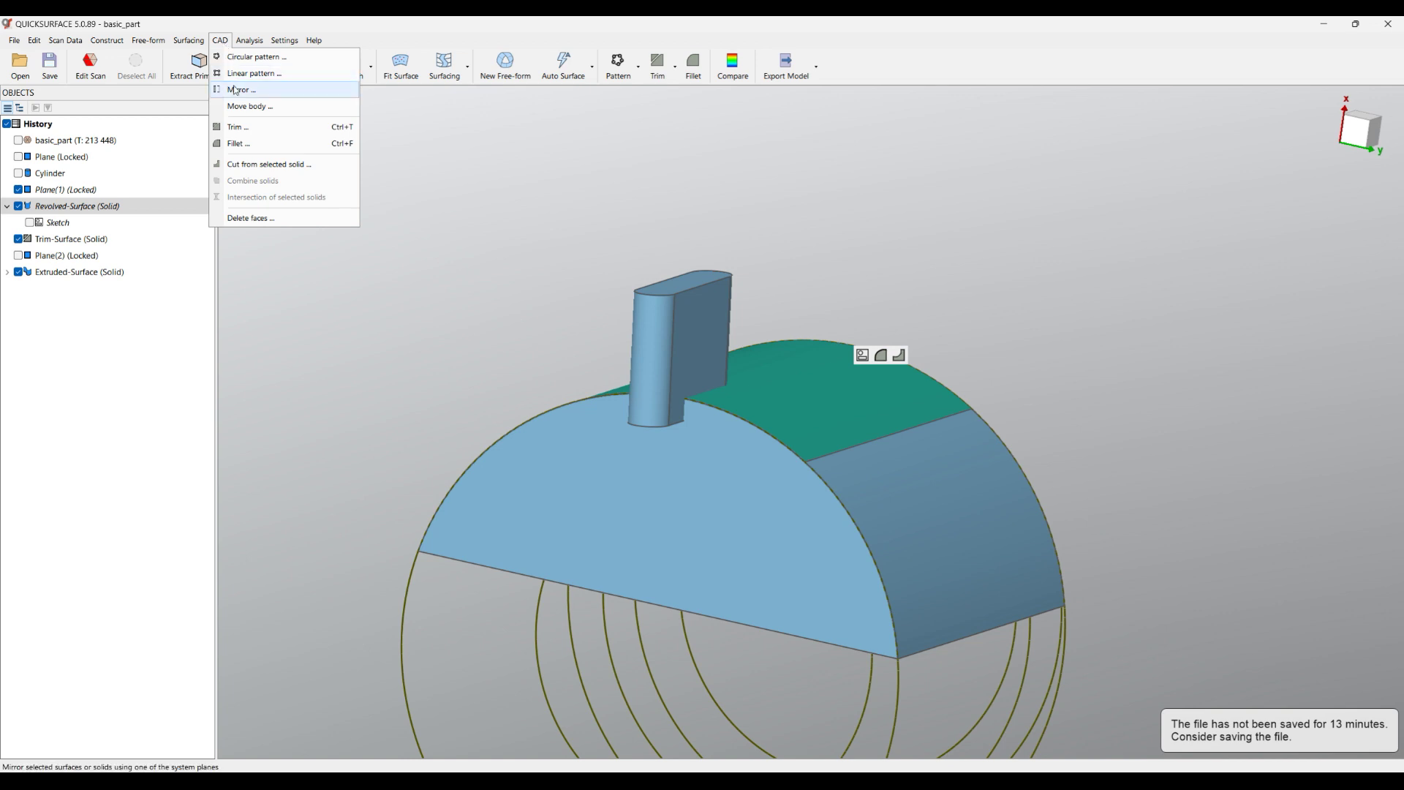
{"action": "left_click", "coordinate": [247, 164]}
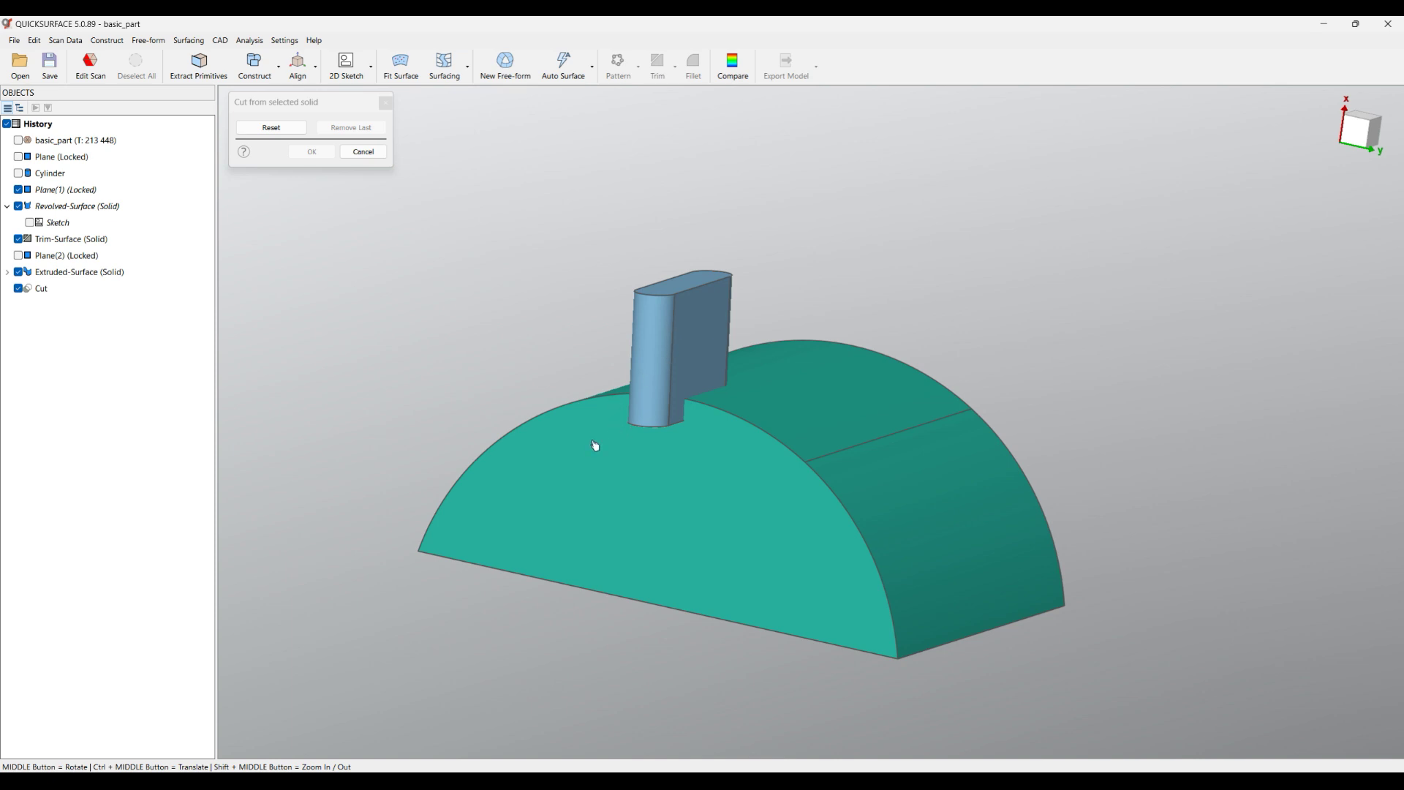
{"action": "middle_click_drag", "start_coordinate": [658, 515], "coordinate": [1050, 577]}
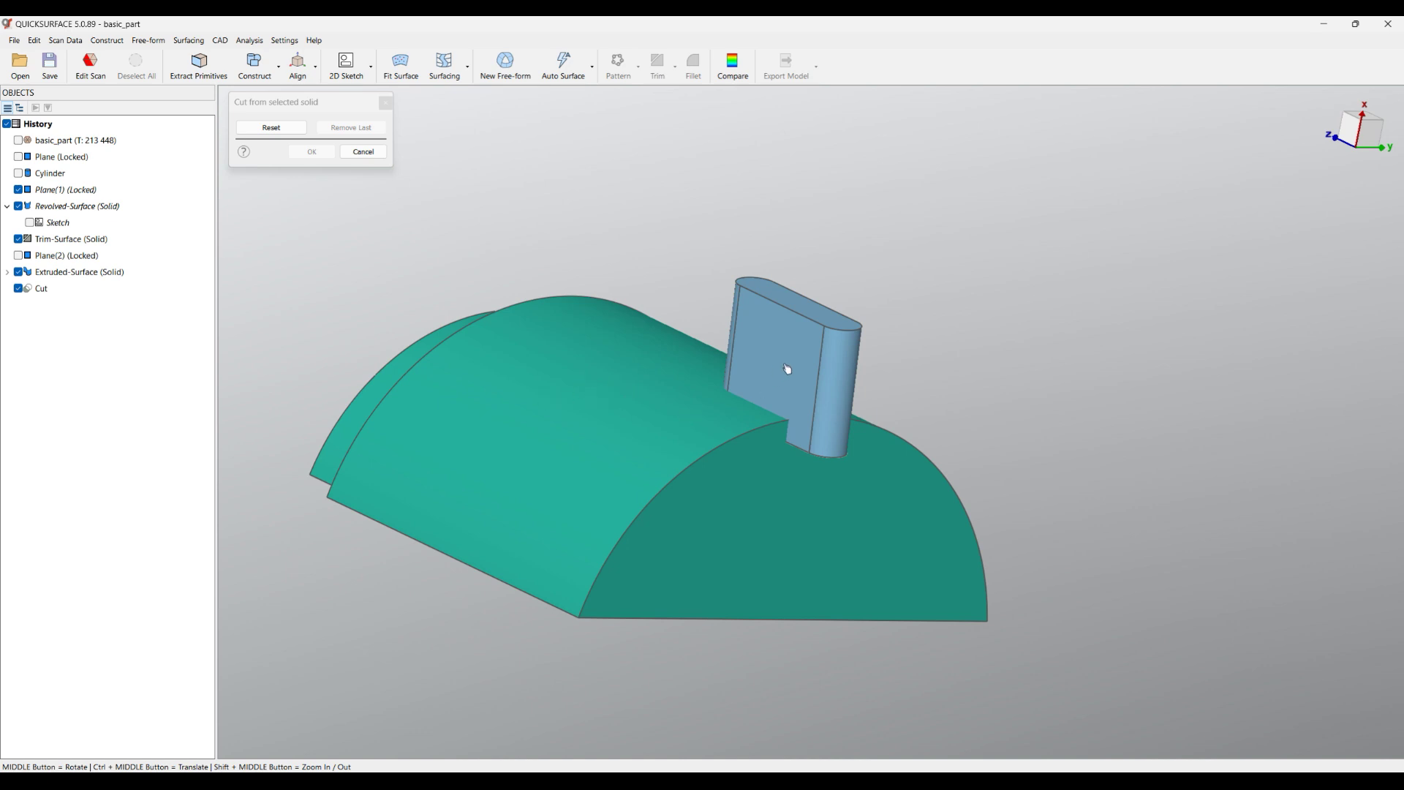
{"action": "left_click", "coordinate": [819, 339]}
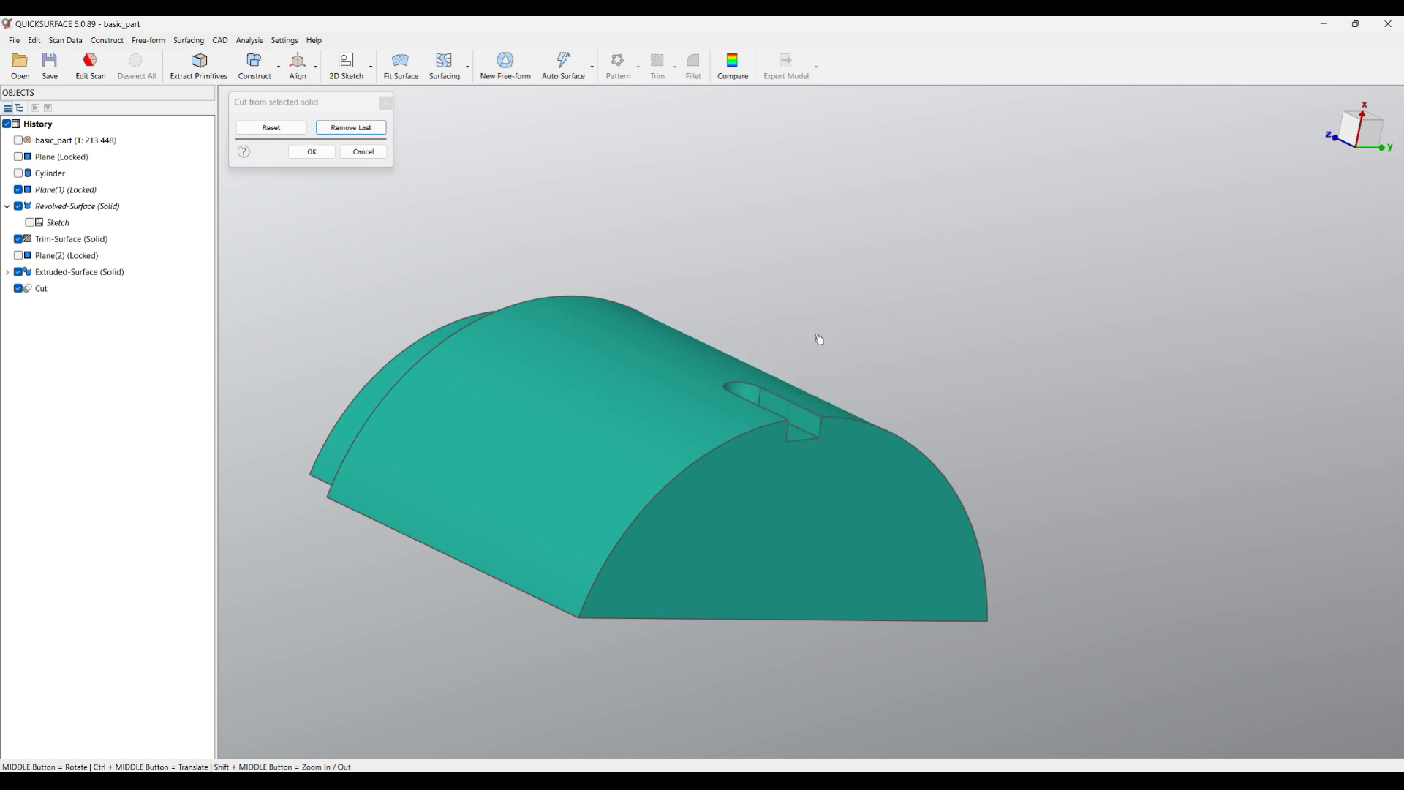
{"action": "left_click", "coordinate": [312, 151]}
{"action": "mouse_move", "coordinate": [1359, 187]}
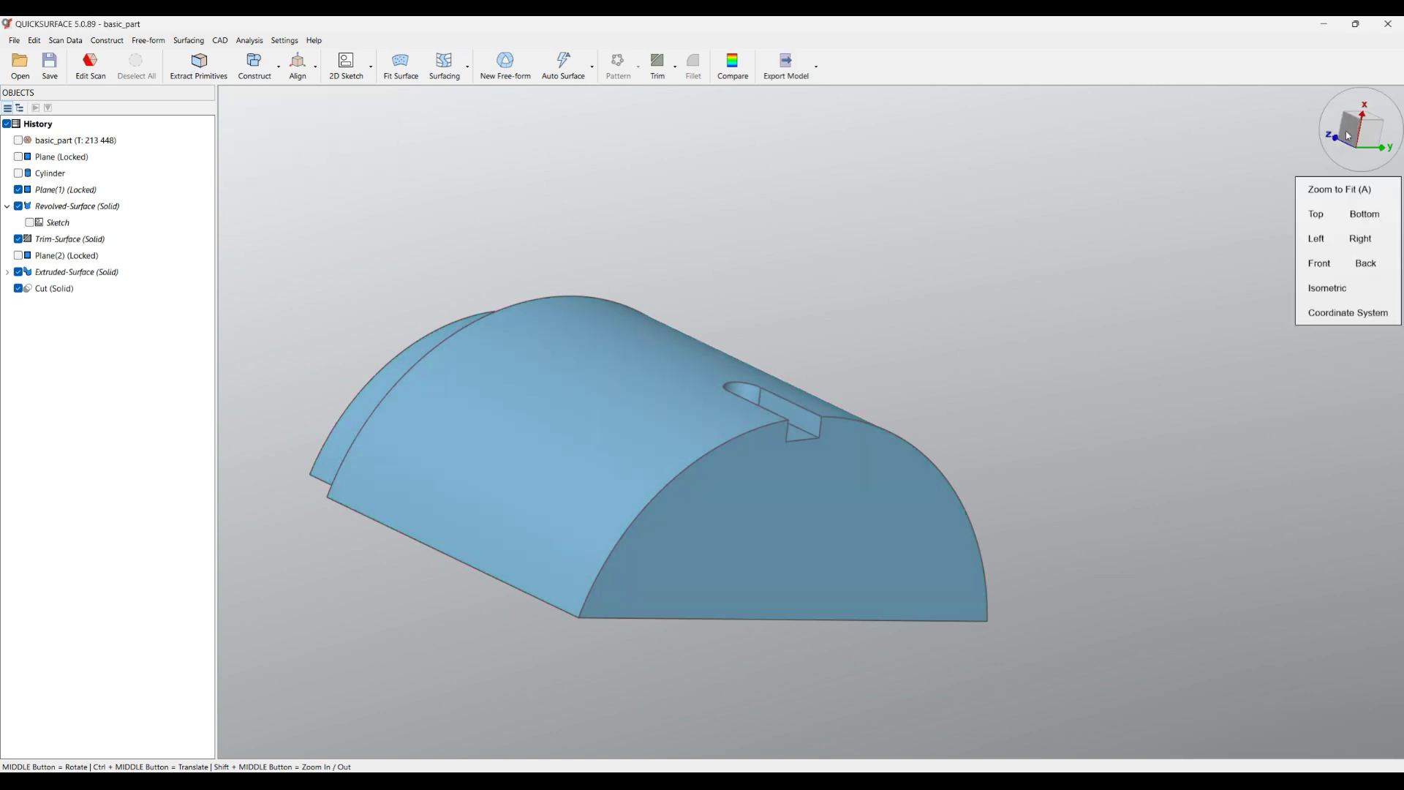
{"action": "left_click", "coordinate": [1333, 140]}
{"action": "middle_click_drag", "start_coordinate": [1085, 366], "coordinate": [1273, 518]}
{"action": "middle_click_drag", "start_coordinate": [407, 492], "coordinate": [624, 558]}
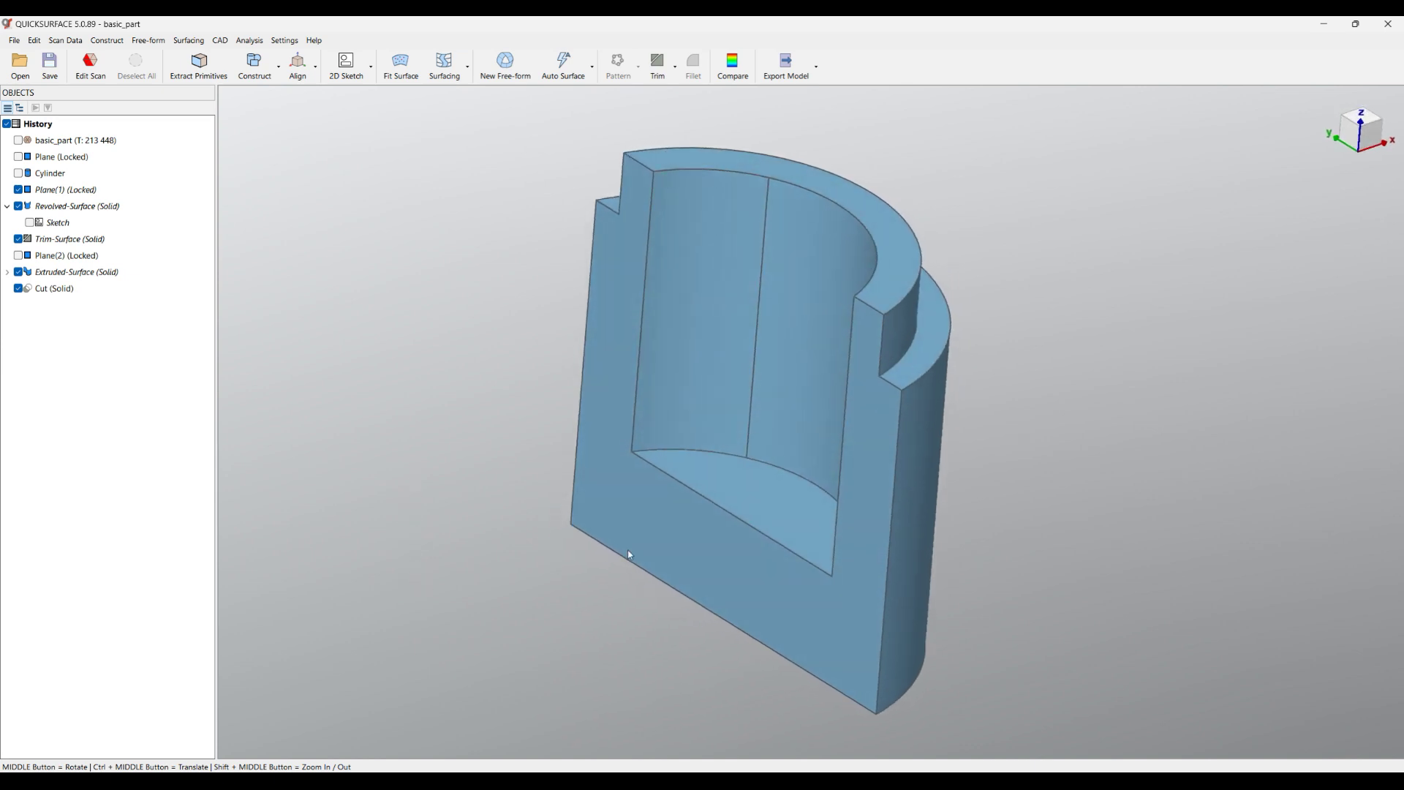